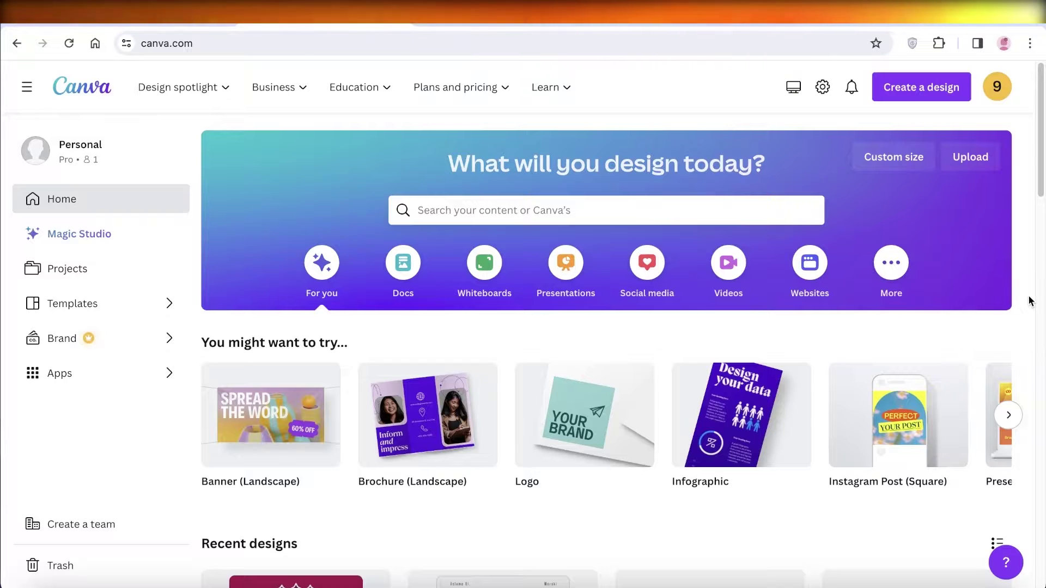
- Choose Paperback binding, Black & white interior and Cream paper in the KDP Cover Calculator
scroll(997, 280, "down", 2)
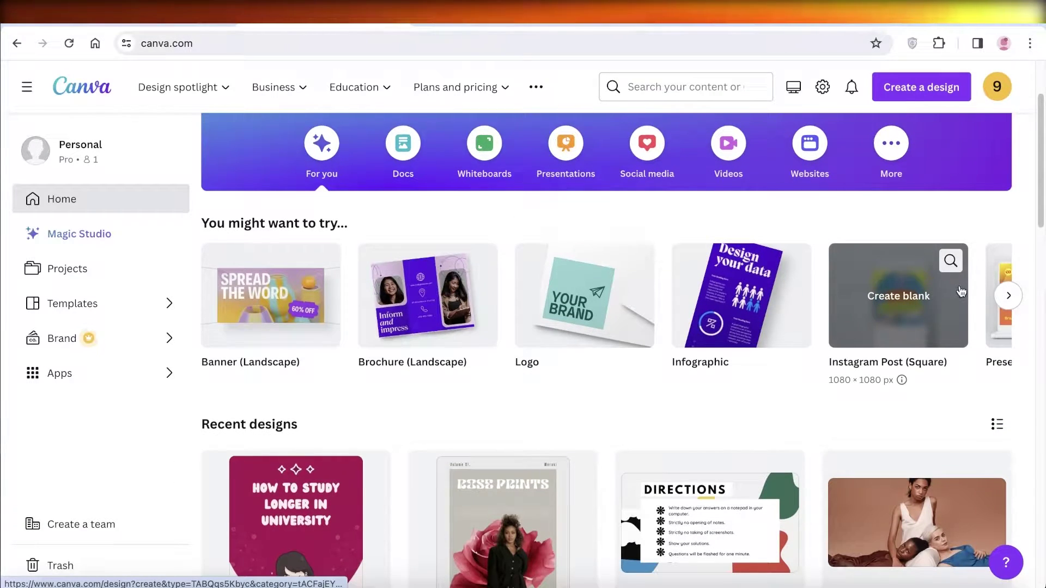
scroll(959, 327, "down", 7)
scroll(957, 326, "up", 10)
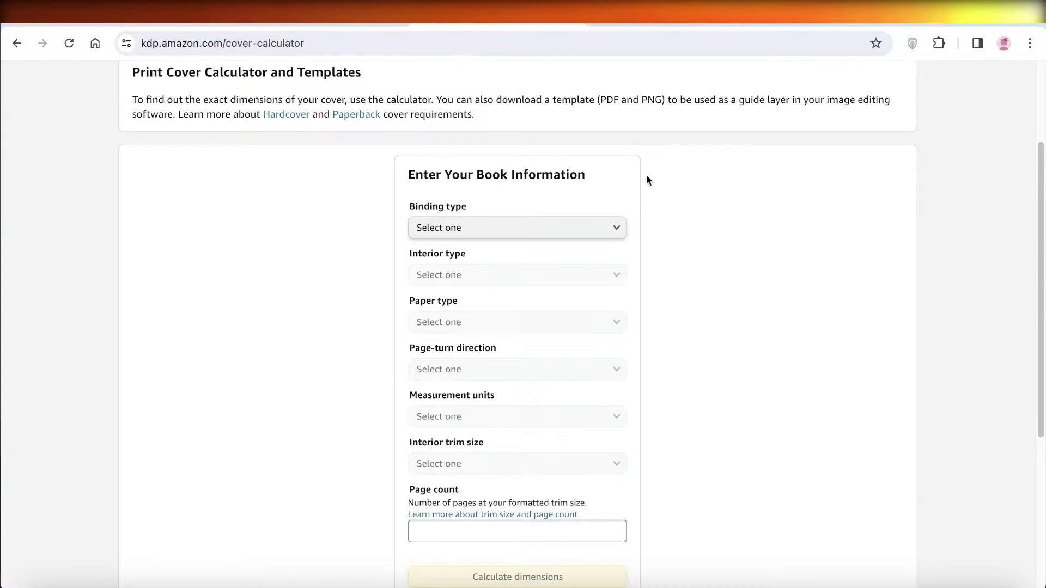
scroll(632, 246, "up", 3)
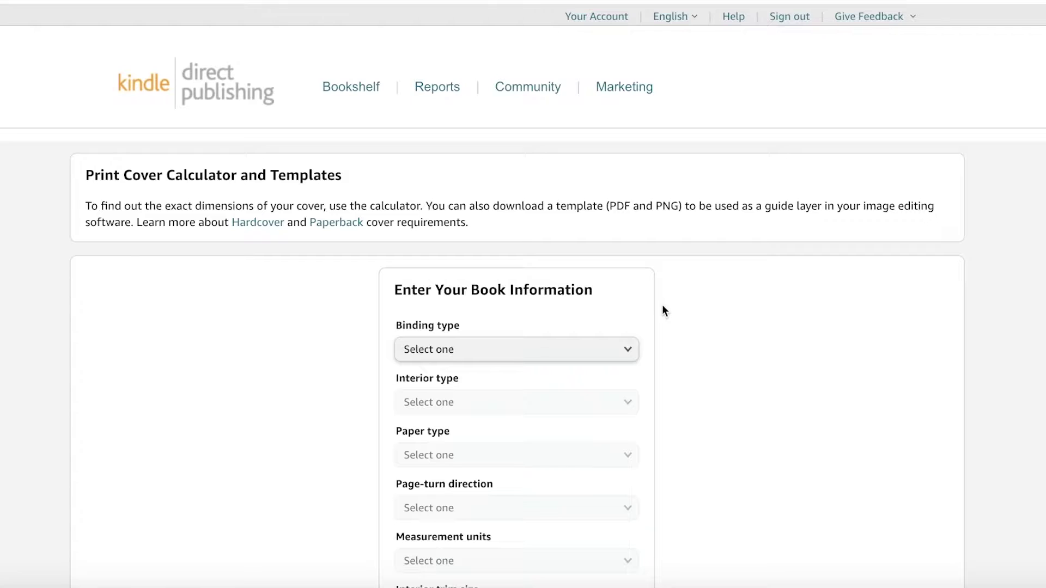
scroll(663, 310, "down", 1)
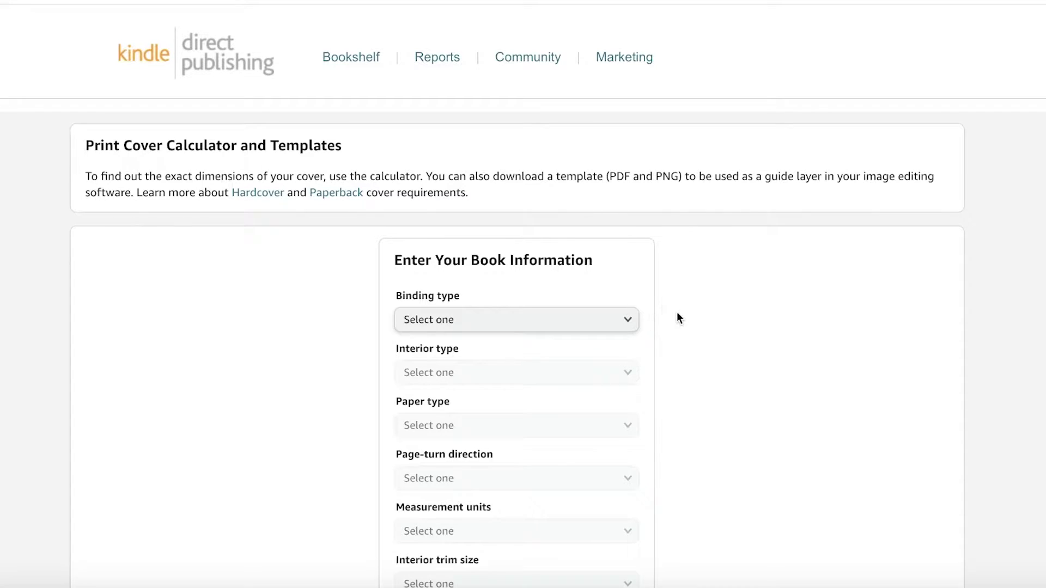
scroll(675, 315, "down", 2)
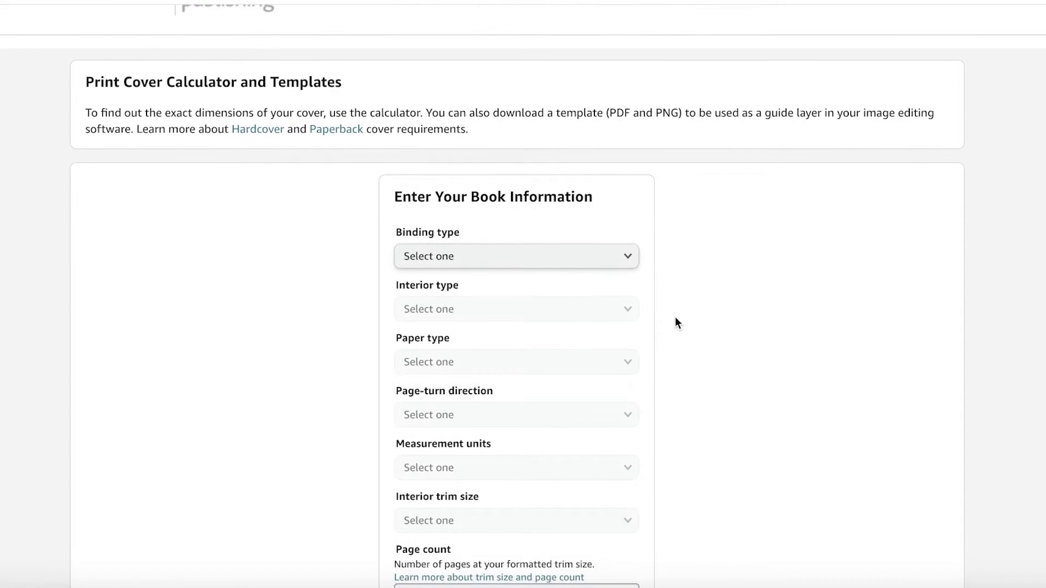
scroll(676, 317, "down", 1)
scroll(305, 283, "down", 2)
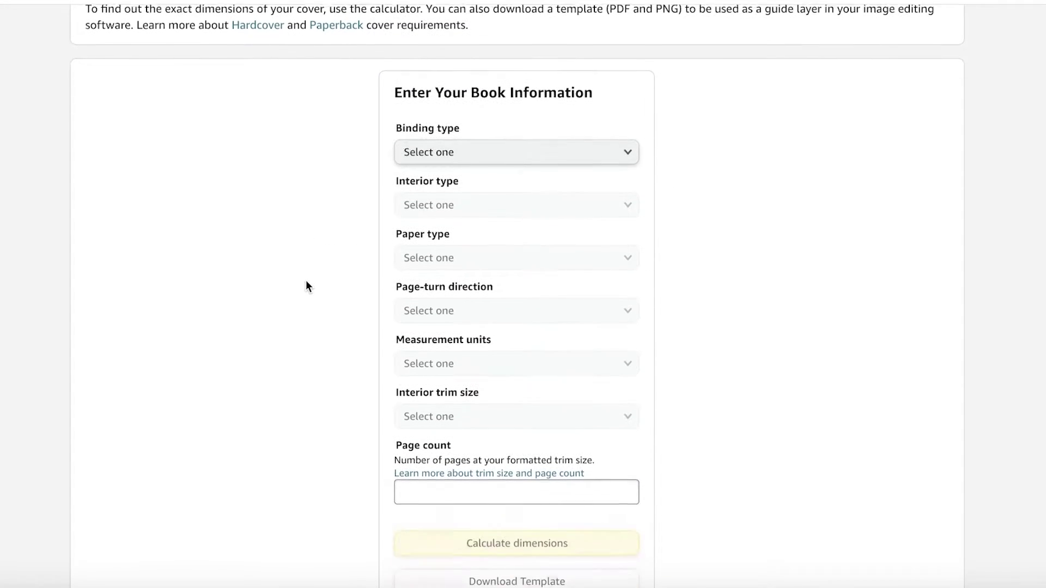
left_click(519, 143)
left_click(522, 148)
left_click(522, 149)
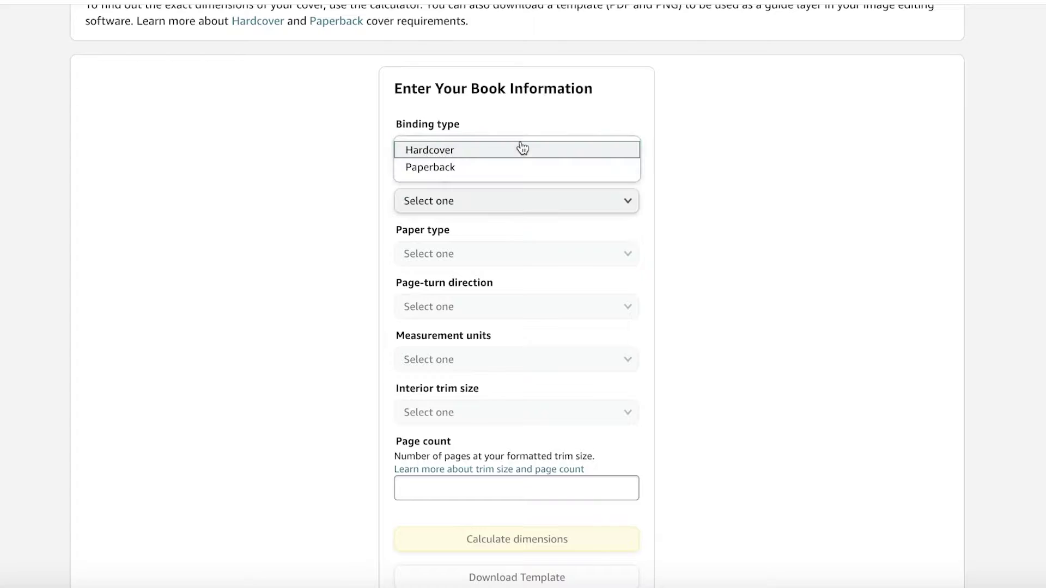
left_click(509, 164)
left_click(473, 205)
left_click(473, 205)
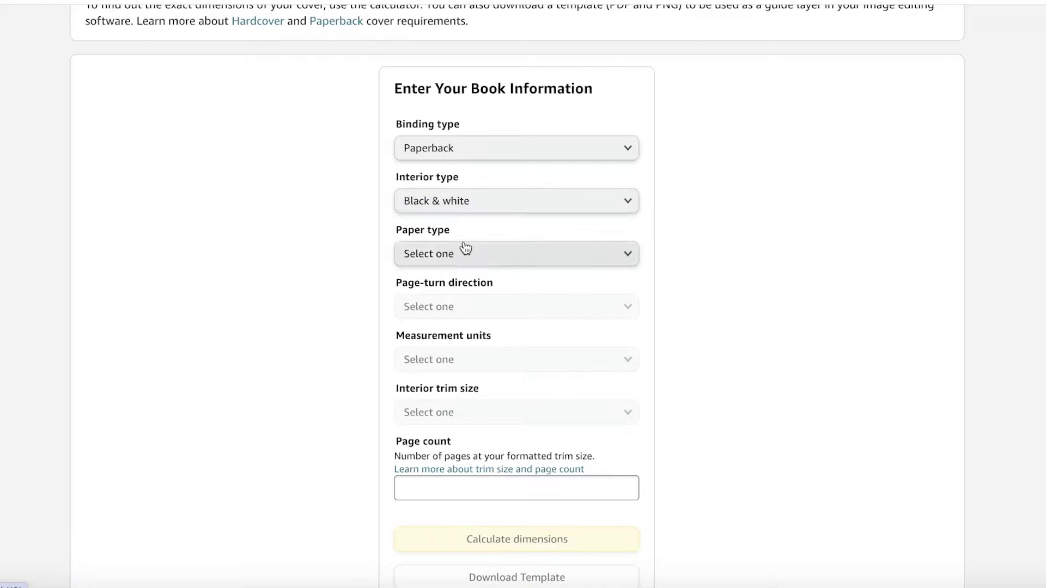
left_click(463, 252)
- Set Left to Right page turn, Inches and a 6 x 9 in trim size, then select Page count
left_click(463, 259)
left_click(463, 306)
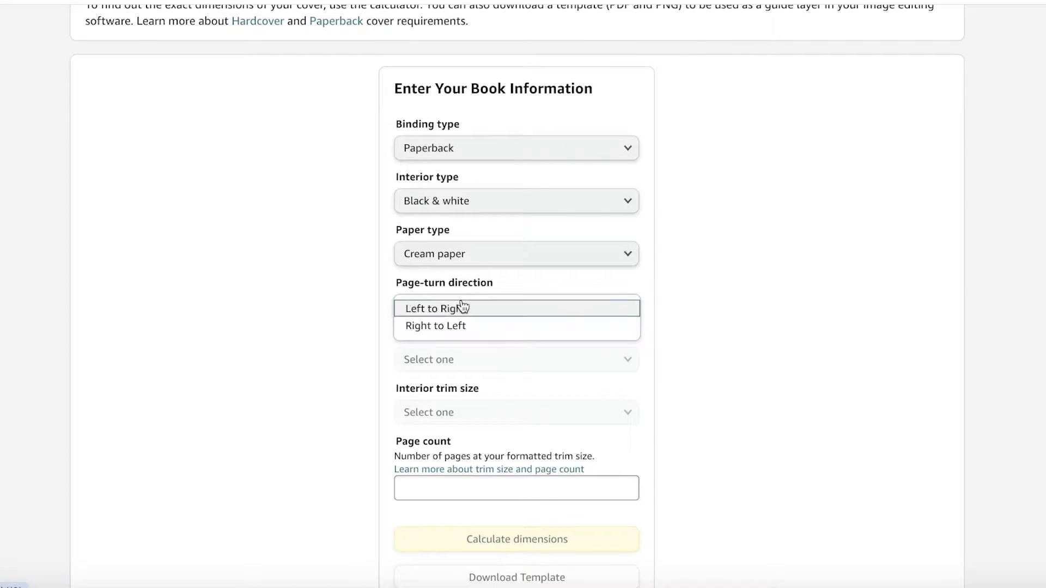
left_click(472, 306)
left_click(475, 359)
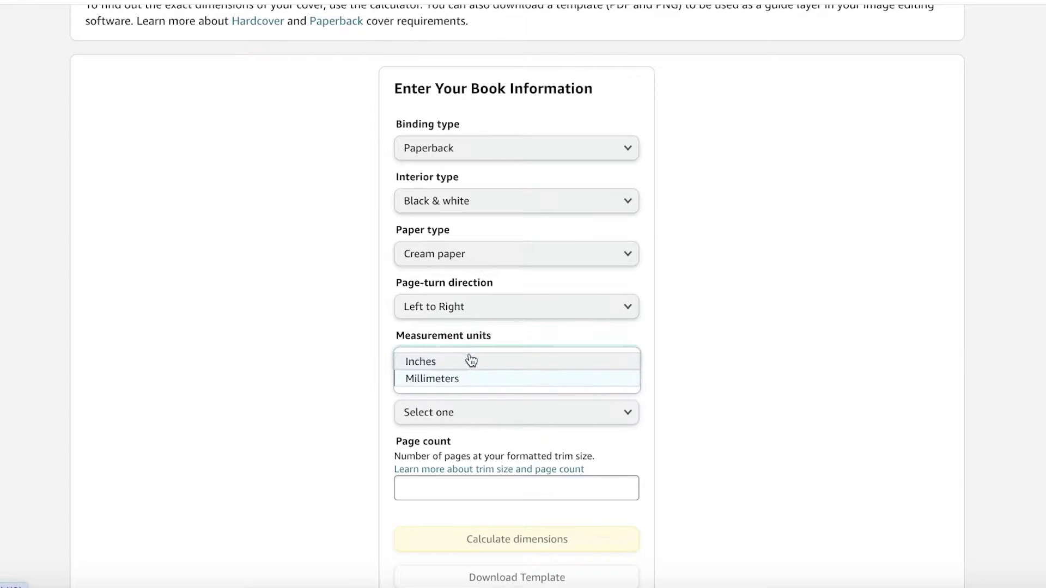
left_click(467, 362)
left_click(472, 413)
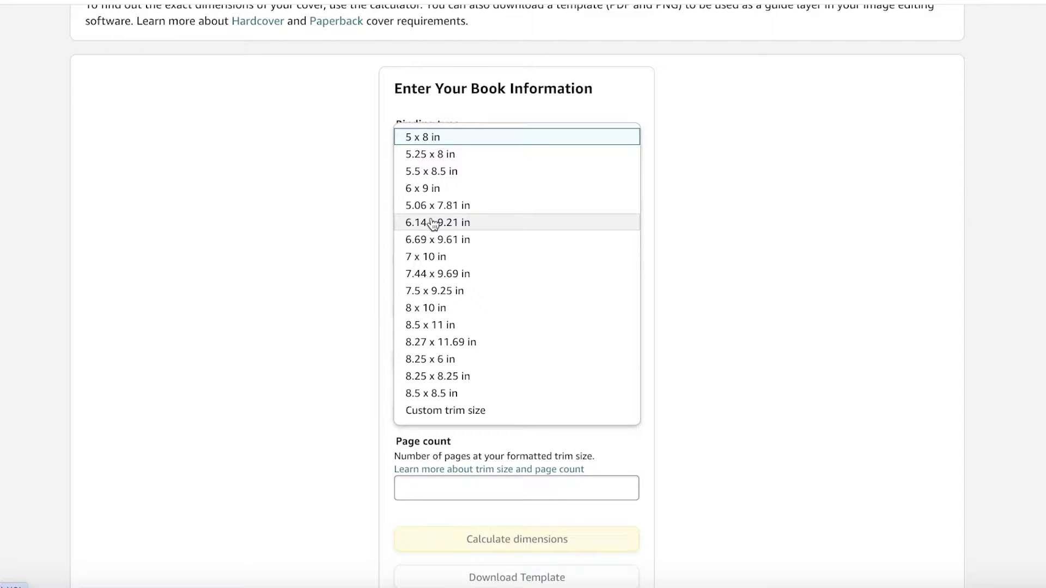
left_click(421, 188)
left_click(513, 490)
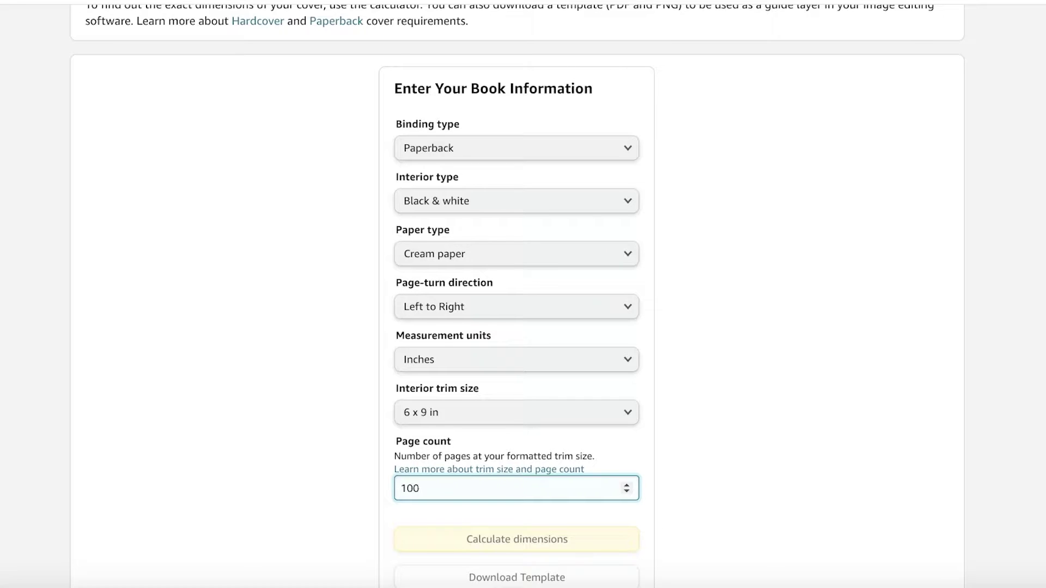
- Calculate the cover dimensions, giving a 12.5 x 9.25 in full cover
scroll(719, 381, "down", 3)
left_click(545, 369)
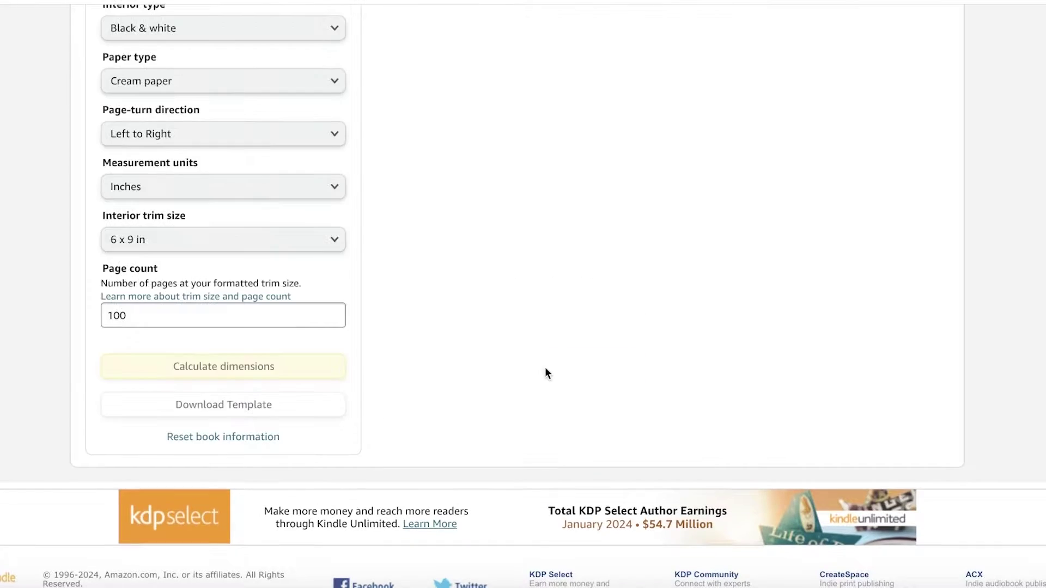
scroll(493, 349, "down", 3)
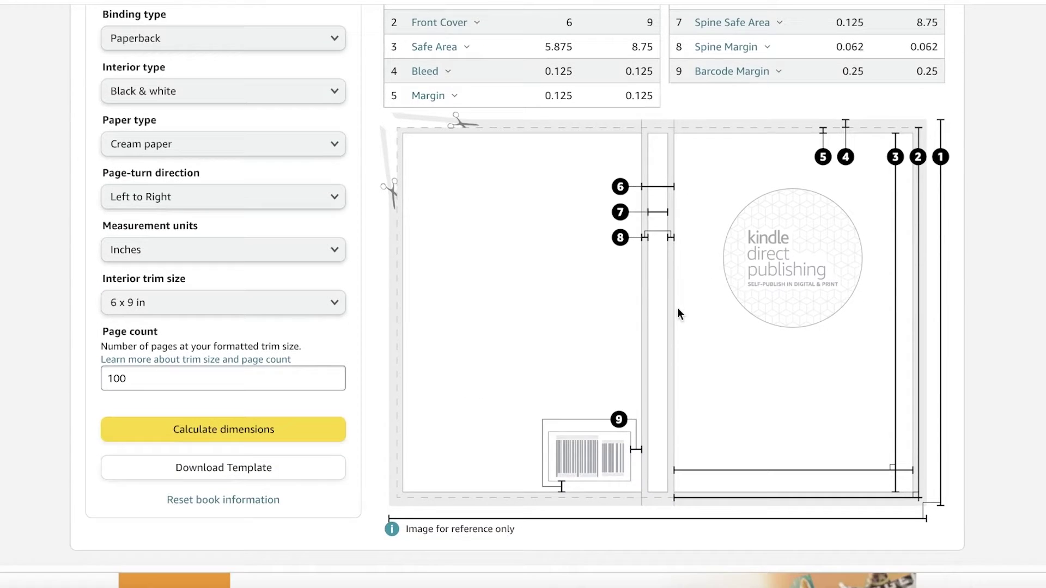
scroll(681, 307, "up", 2)
scroll(681, 306, "down", 4)
scroll(525, 360, "up", 1)
scroll(525, 360, "up", 2)
- Download the cover template and preview its PNG and PDF files
left_click(240, 496)
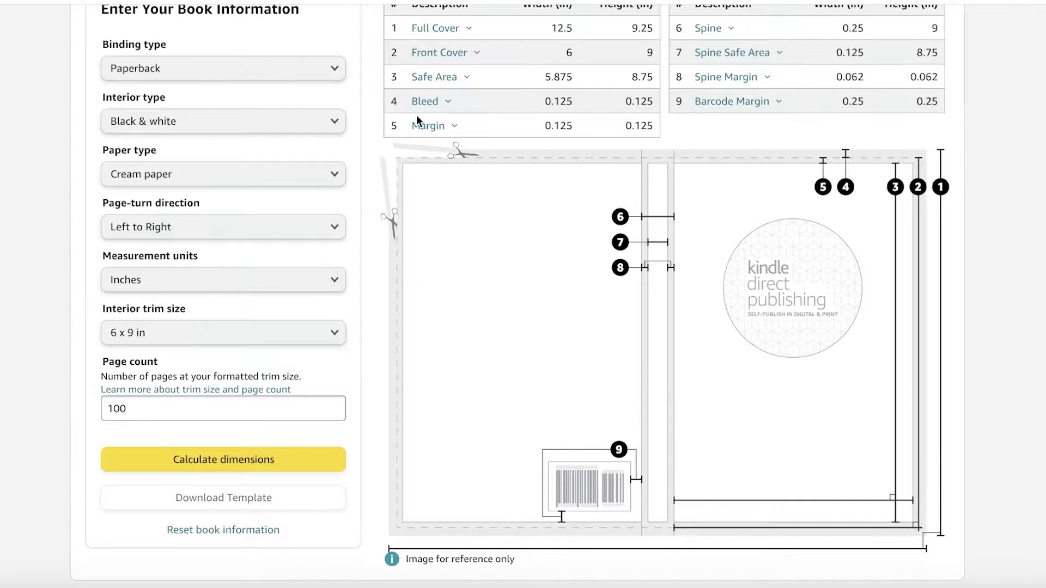
left_click(550, 107)
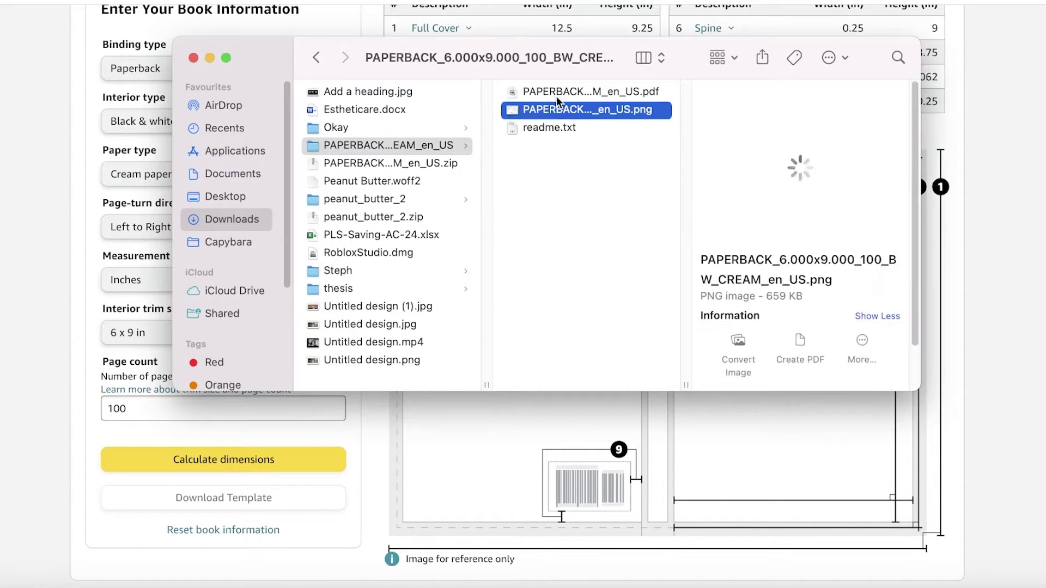
left_click(558, 92)
left_click(563, 108)
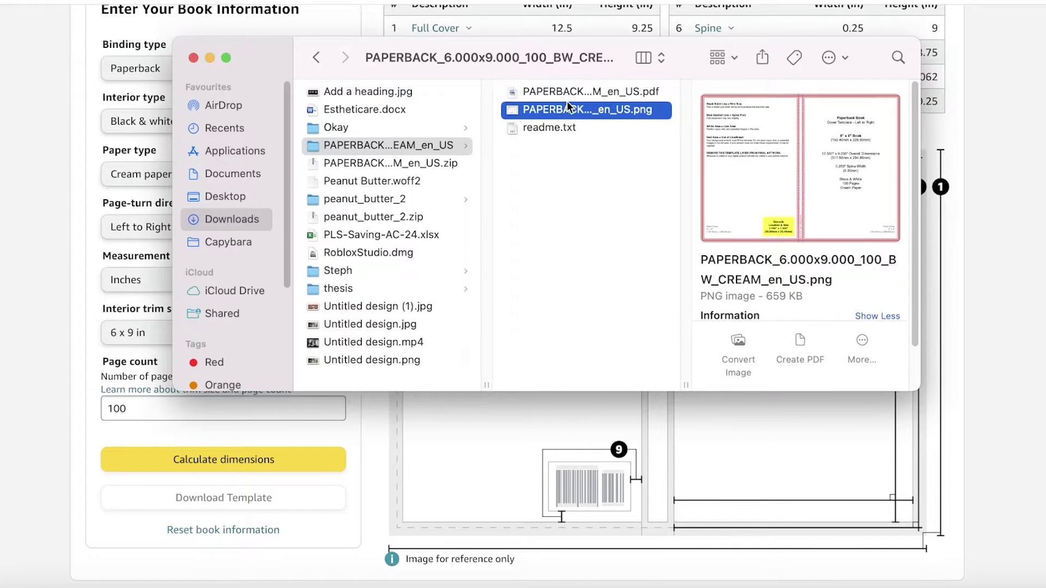
left_click(563, 95)
left_click(565, 111)
left_click(618, 466)
scroll(581, 253, "up", 3)
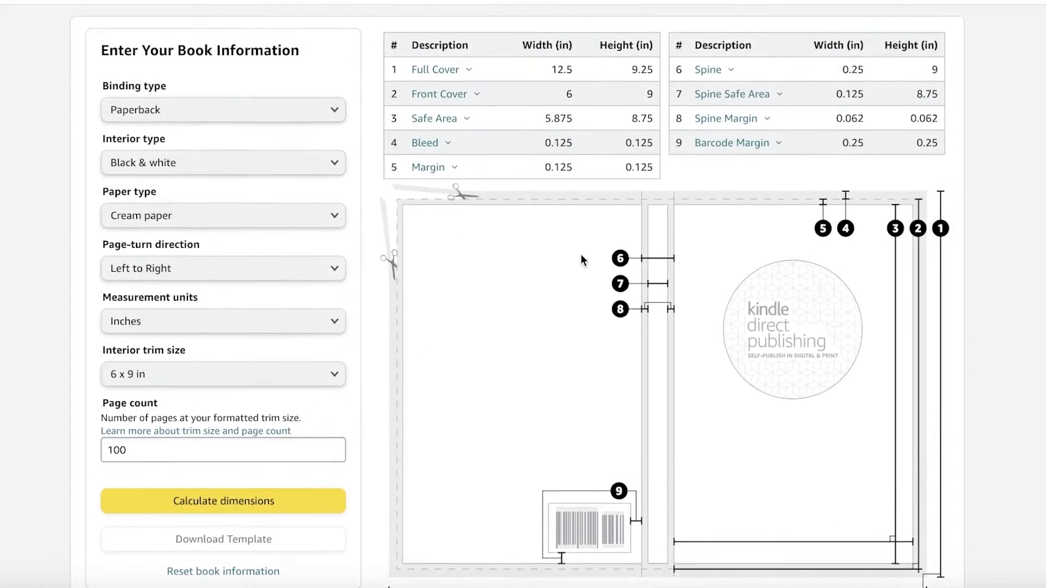
- Enter a Canva custom size of 9.25 in height and 12.125 in width from the cover results
left_click_drag(550, 93, 674, 91)
left_click(583, 100)
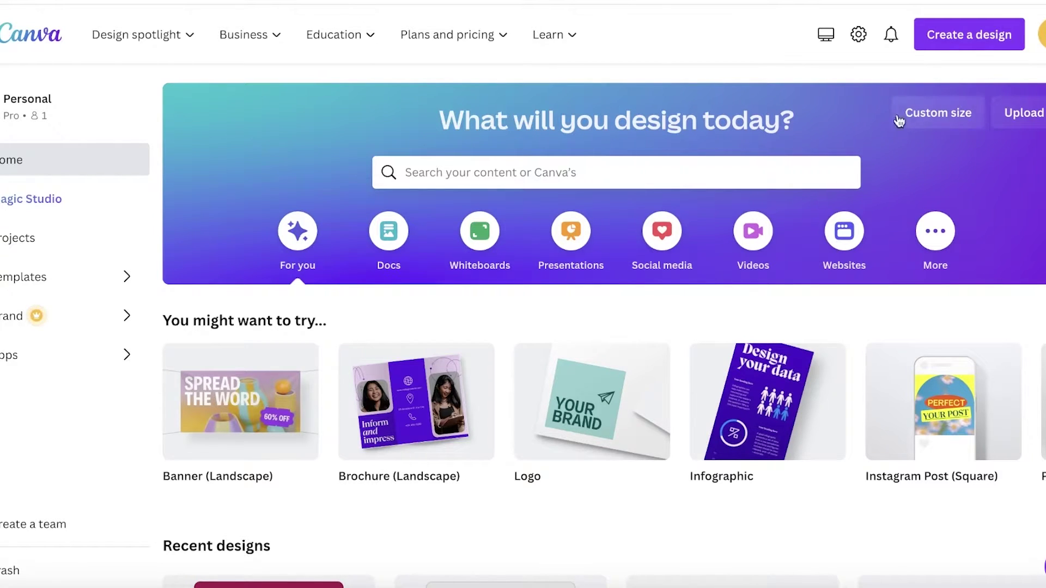
left_click(931, 114)
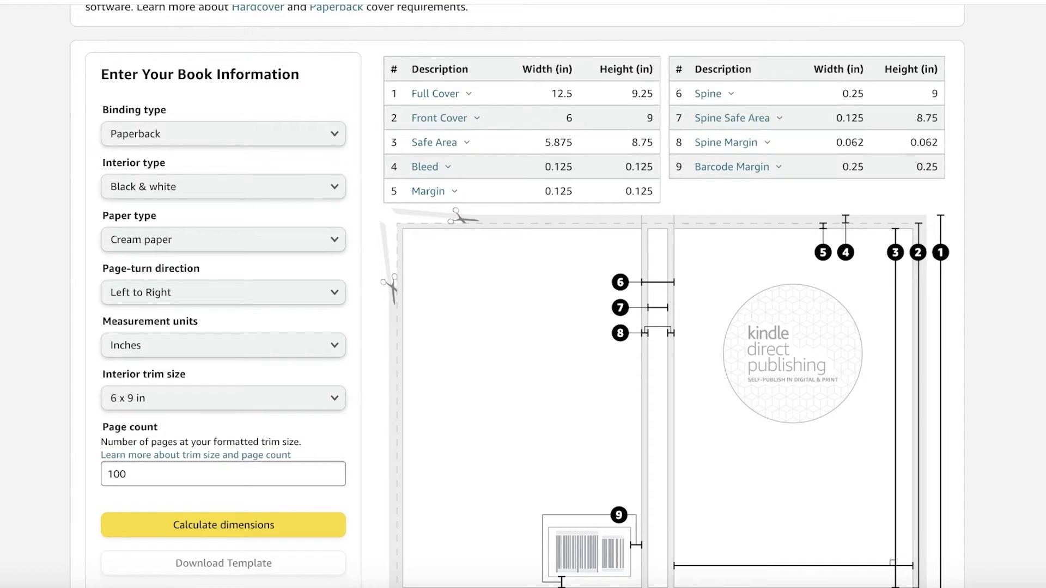
double_click(641, 94)
right_click(657, 97)
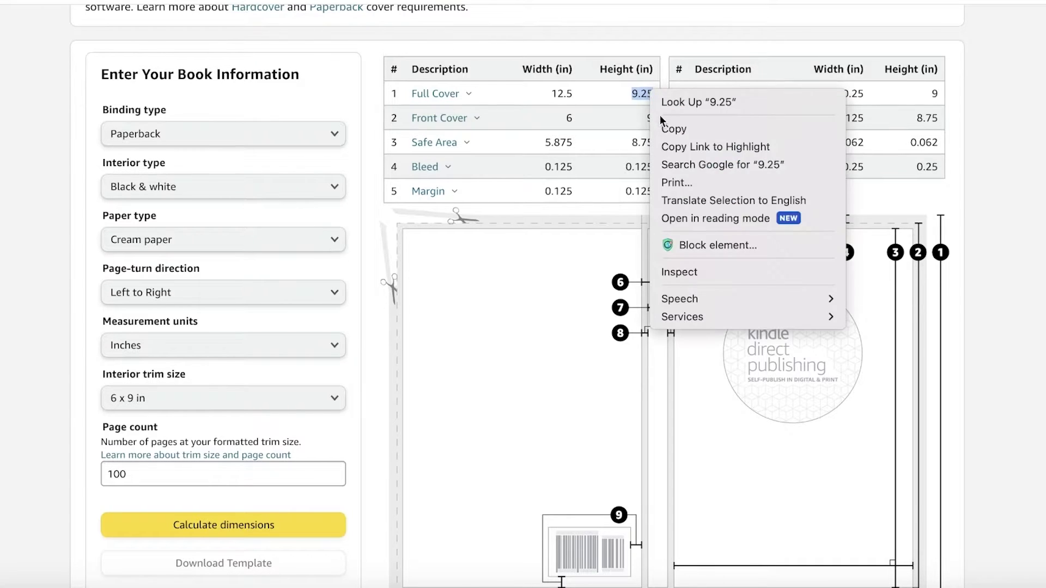
left_click(675, 129)
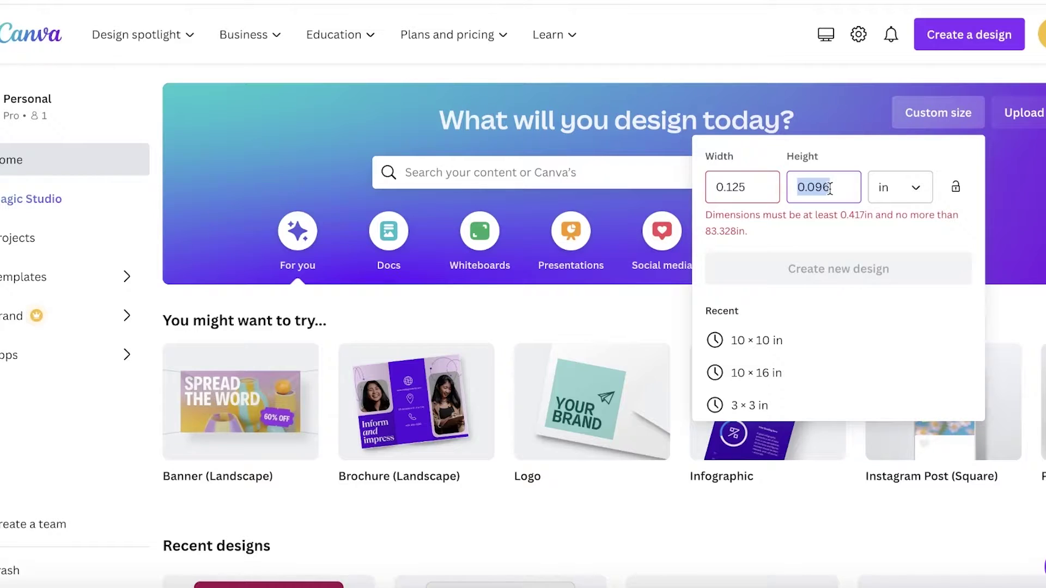
type("9.25")
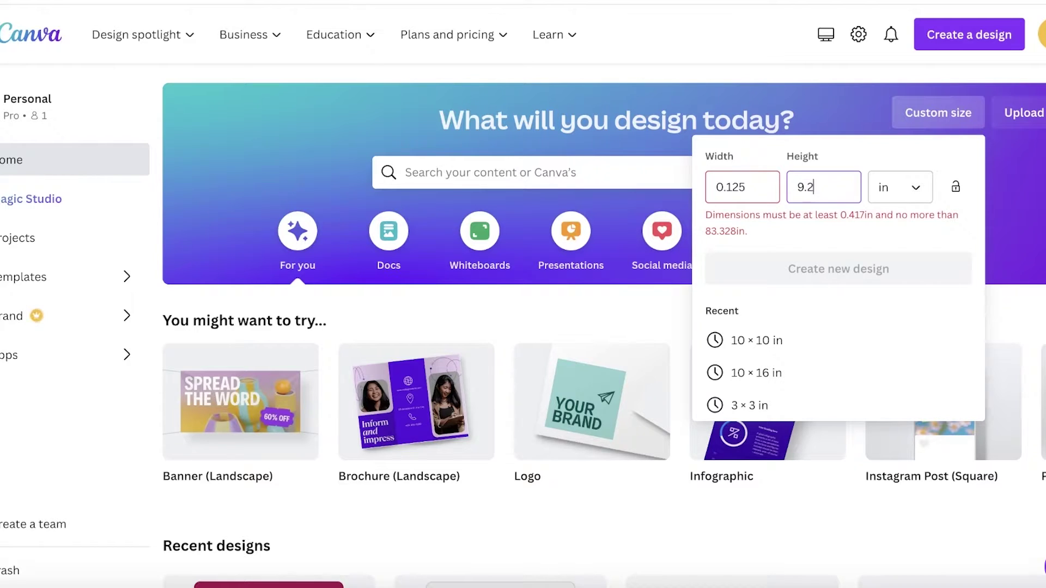
double_click(777, 185)
type("12.125")
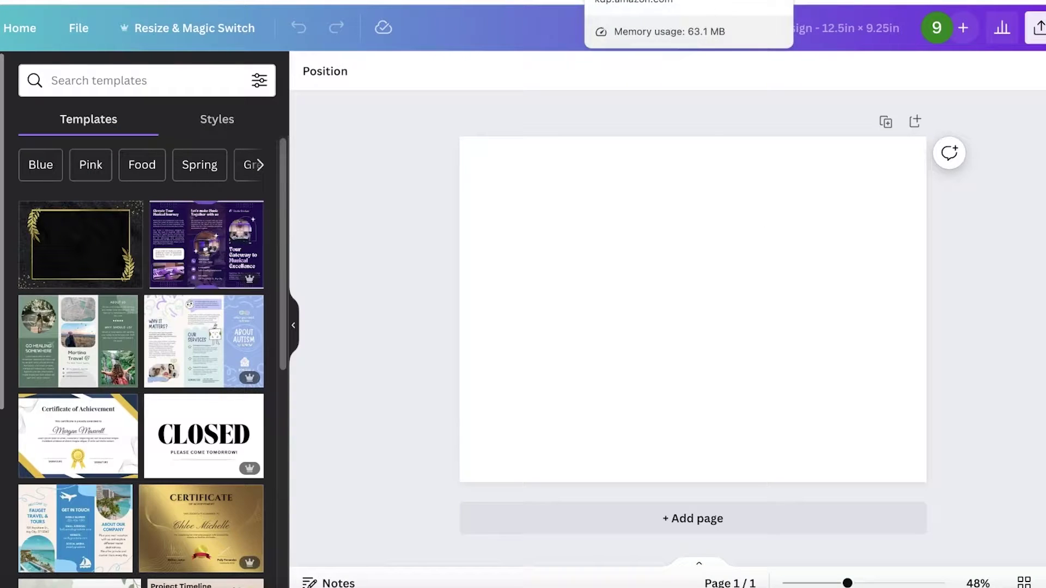
left_click(632, 1)
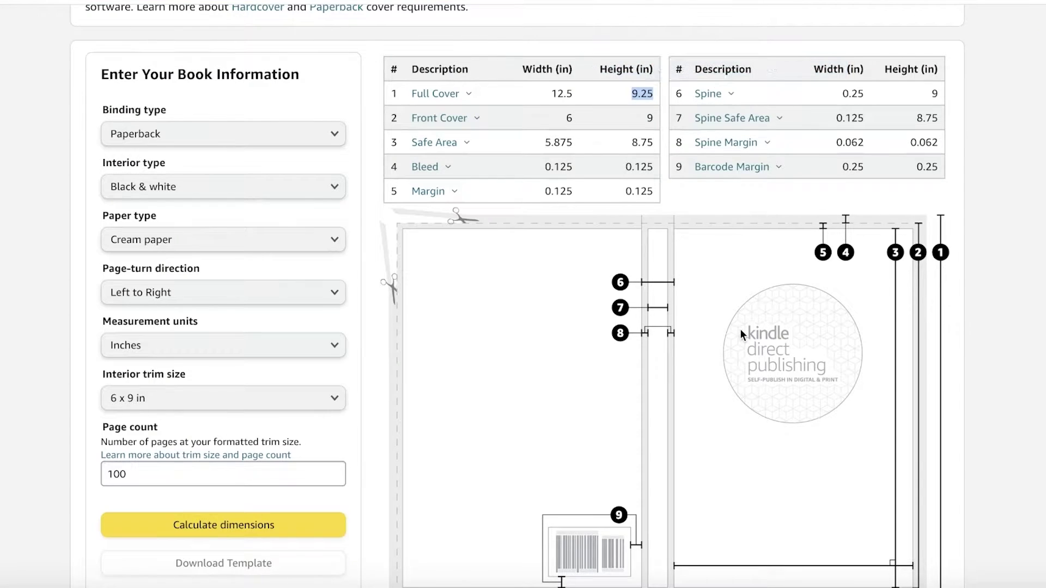
scroll(740, 329, "up", 1)
scroll(741, 331, "down", 1)
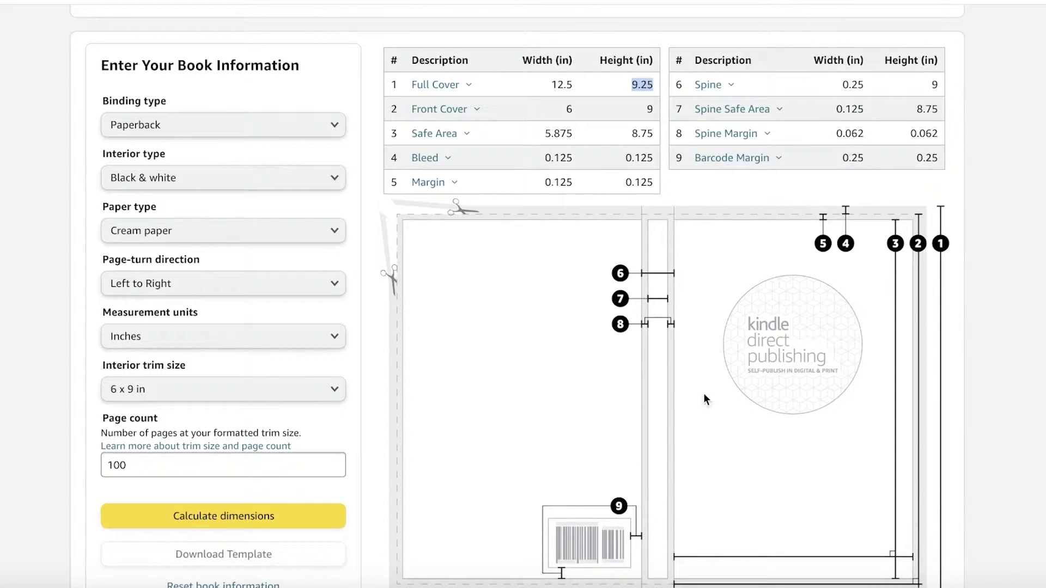
scroll(750, 238, "down", 1)
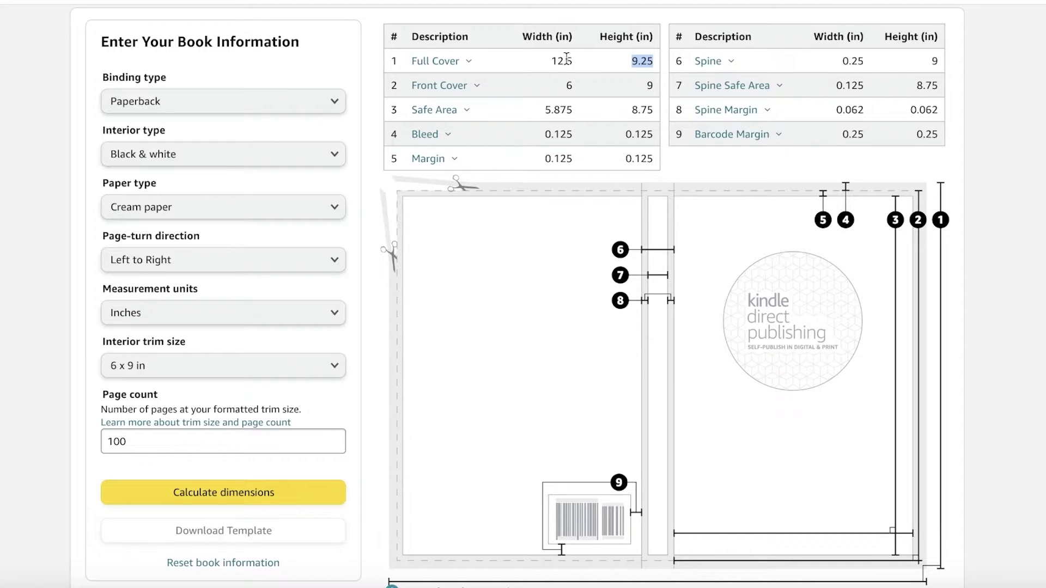
left_click_drag(564, 61, 576, 68)
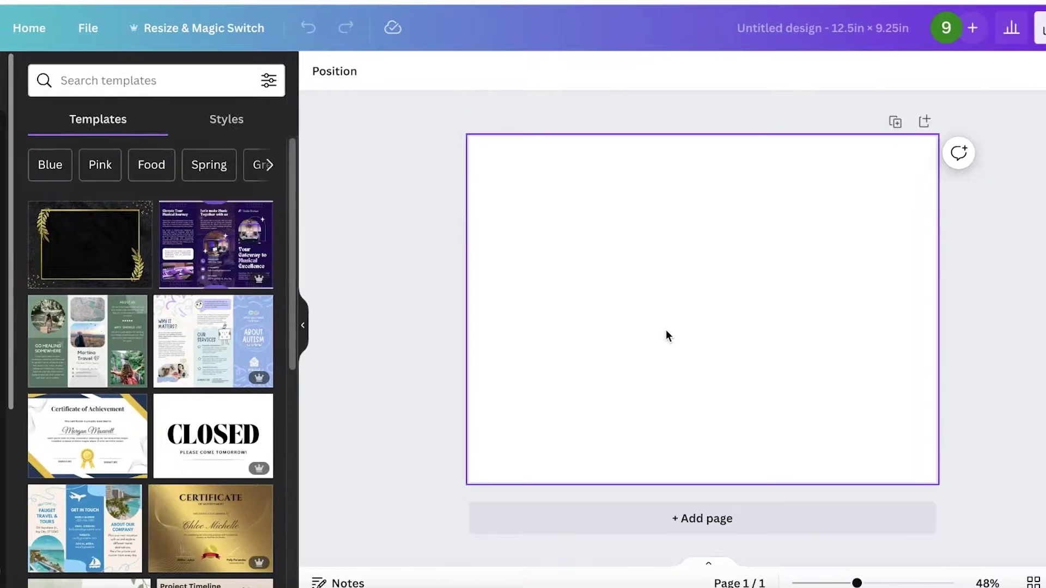
- Place the downloaded KDP template PNG onto the Canva page
left_click(976, 9)
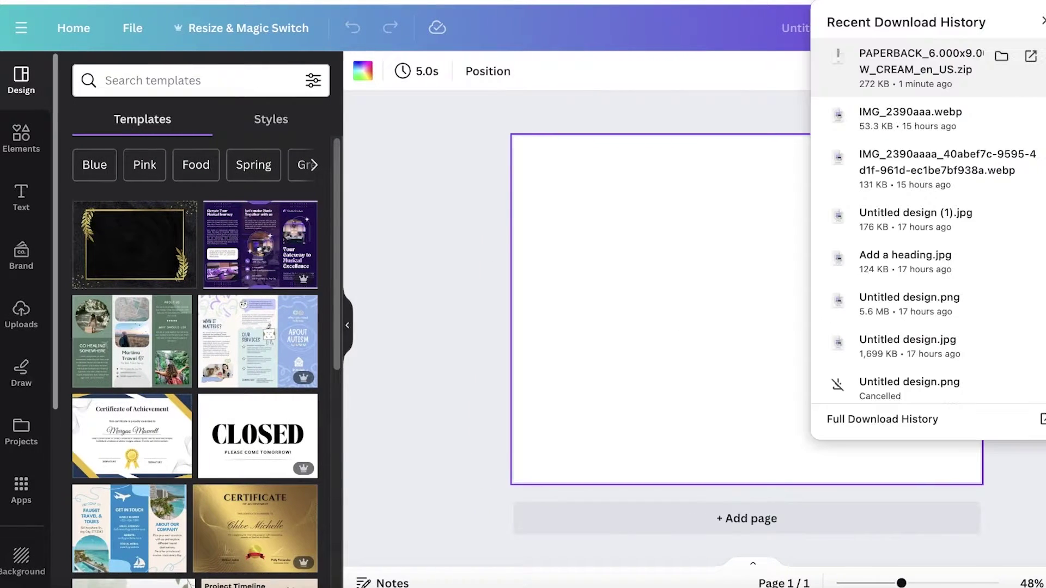
left_click(932, 74)
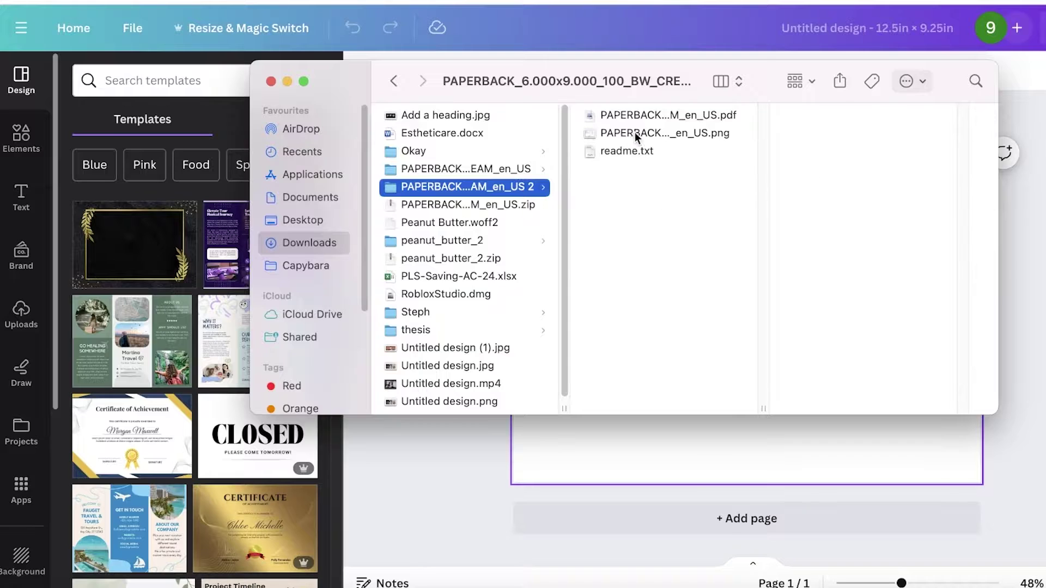
left_click_drag(636, 132, 724, 465)
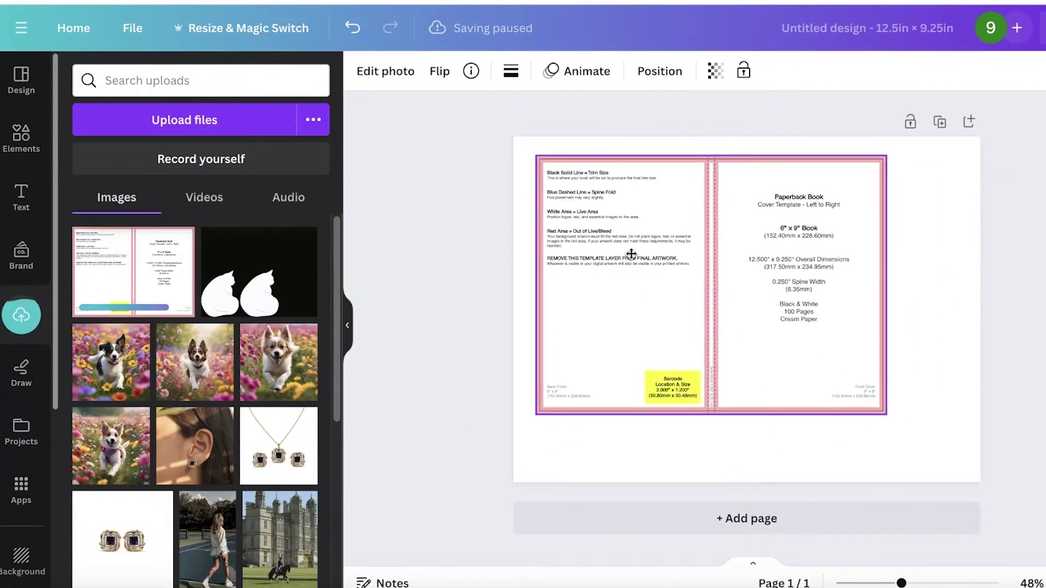
- Align the template to the page's top-left corner and resize it to fill the page
left_click_drag(631, 255, 607, 238)
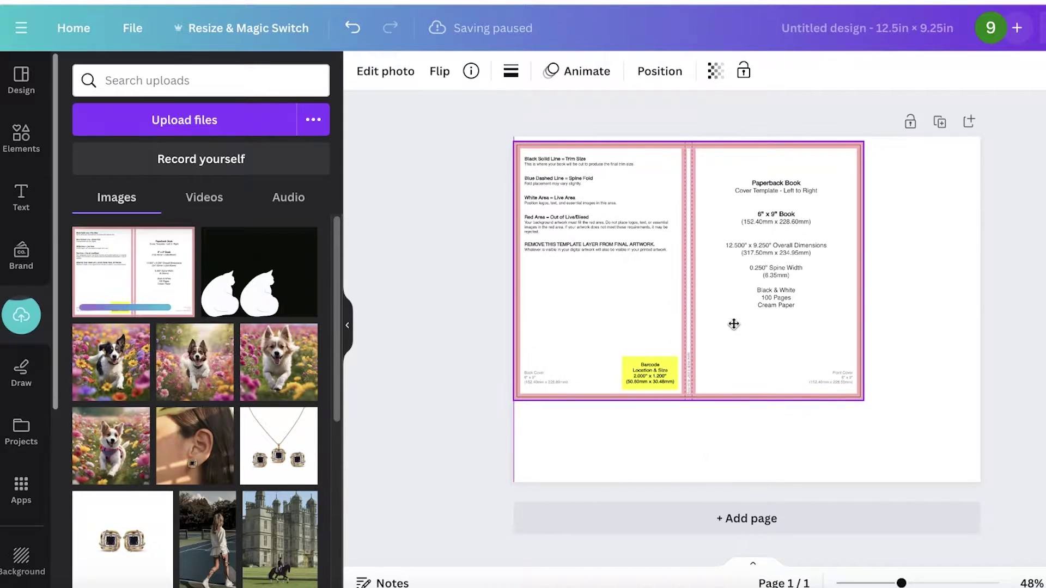
left_click_drag(734, 324, 732, 320)
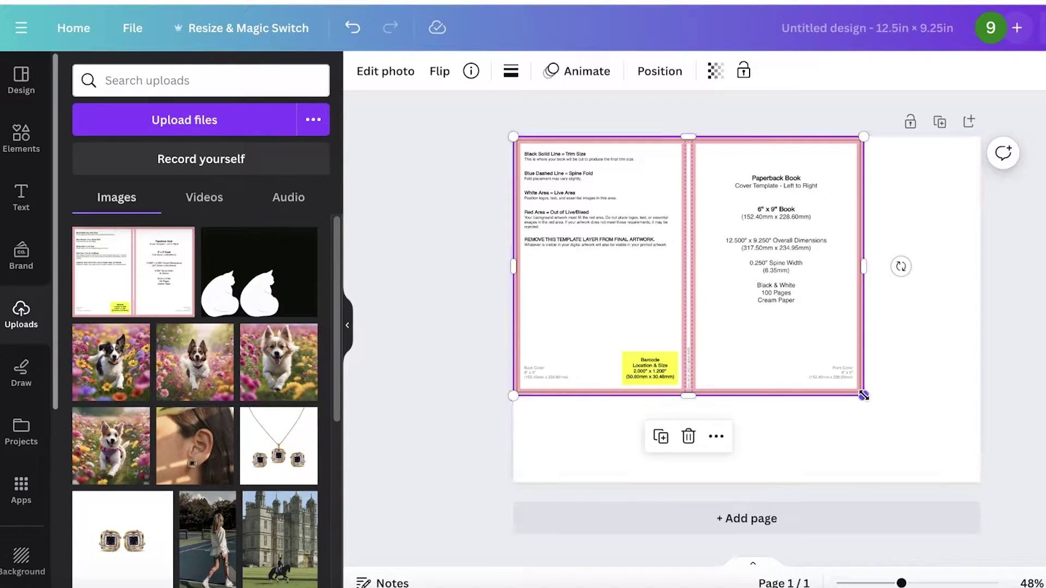
left_click_drag(864, 396, 973, 488)
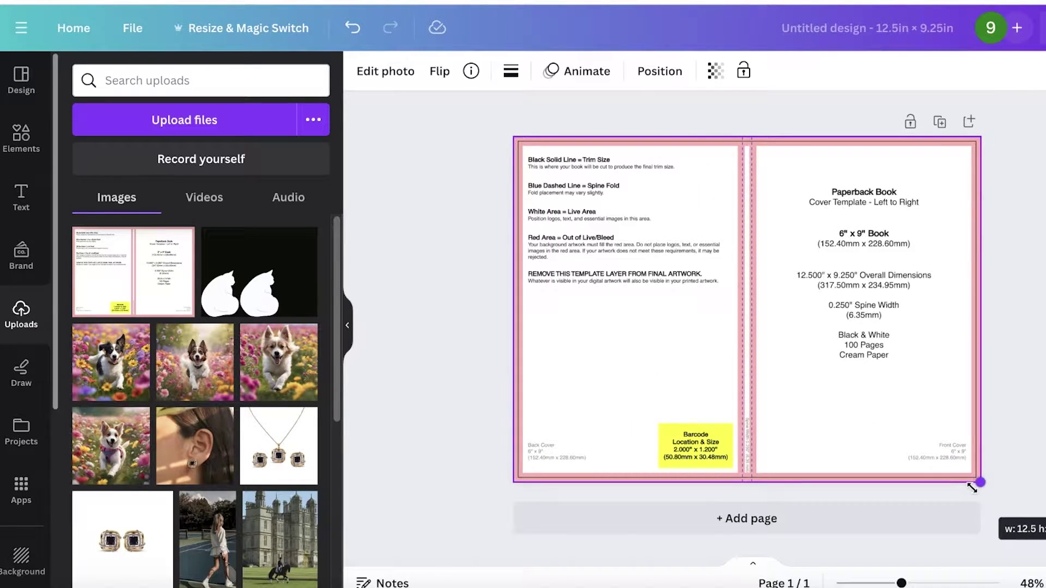
left_click_drag(973, 488, 976, 486)
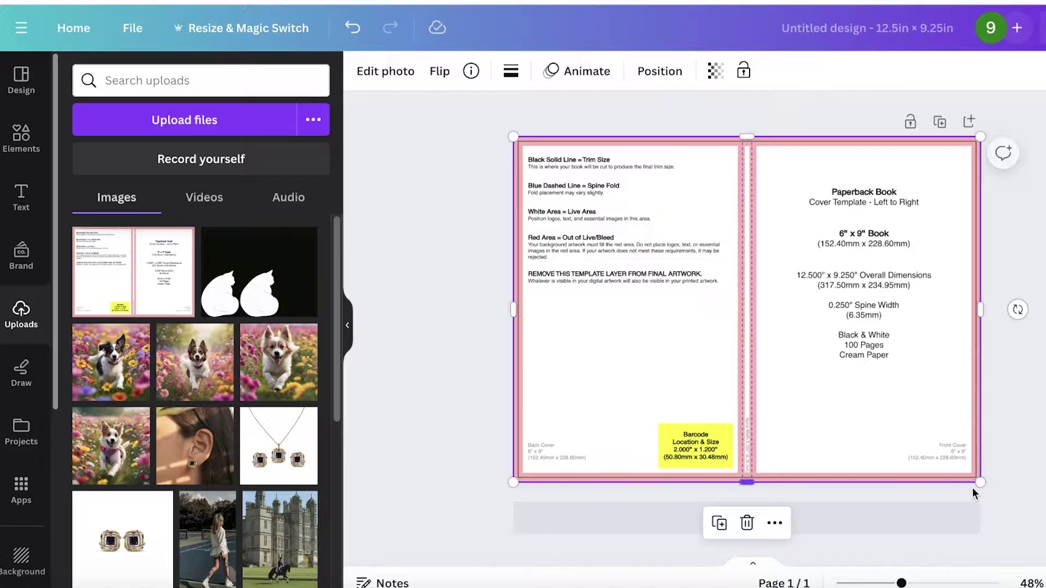
left_click_drag(902, 583, 909, 584)
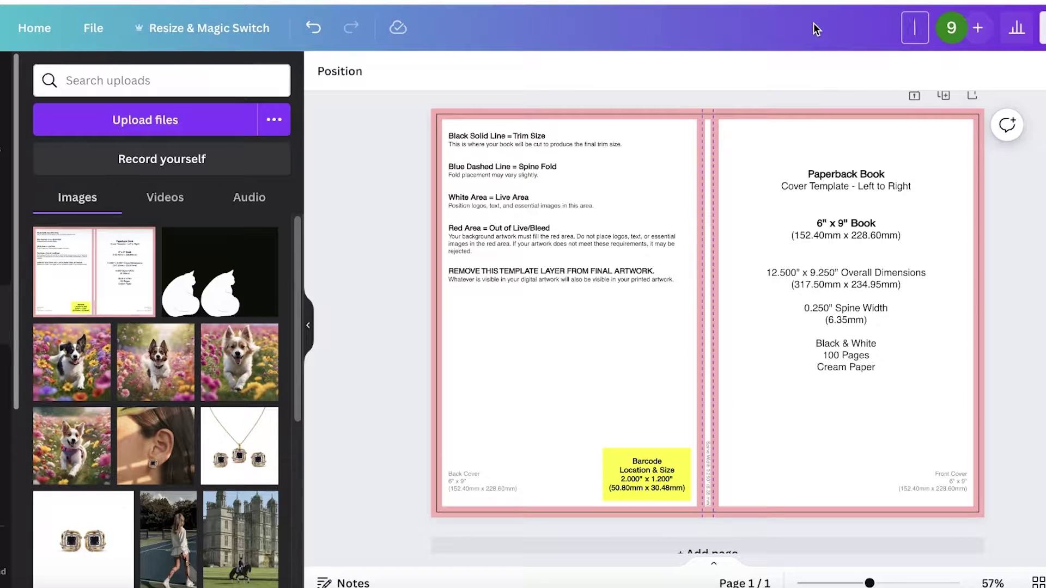
- Name the design Notebook and fade the cover template to 21 transparency
type("Notebook")
left_click(806, 64)
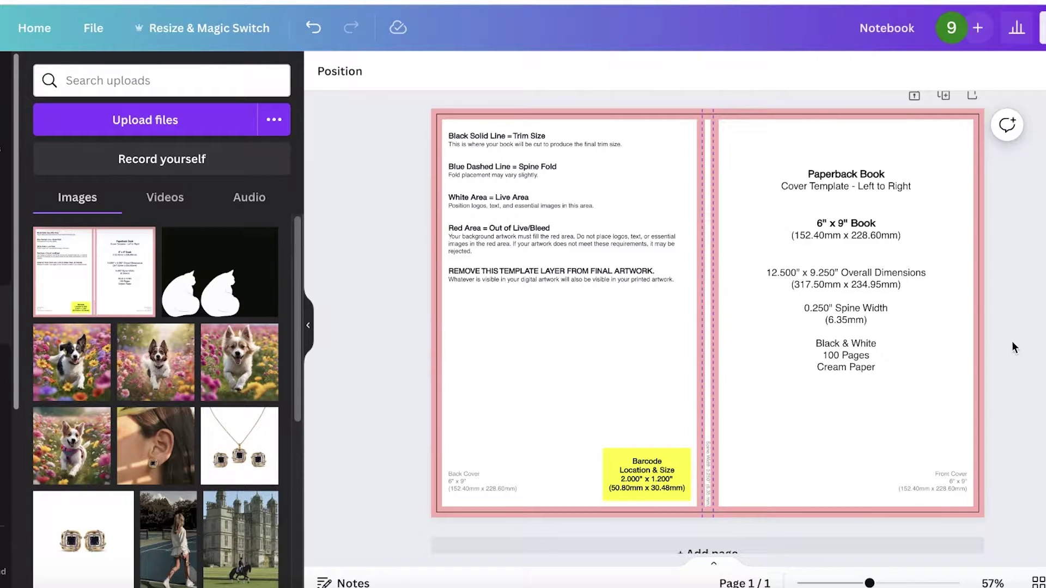
left_click(700, 403)
left_click(679, 74)
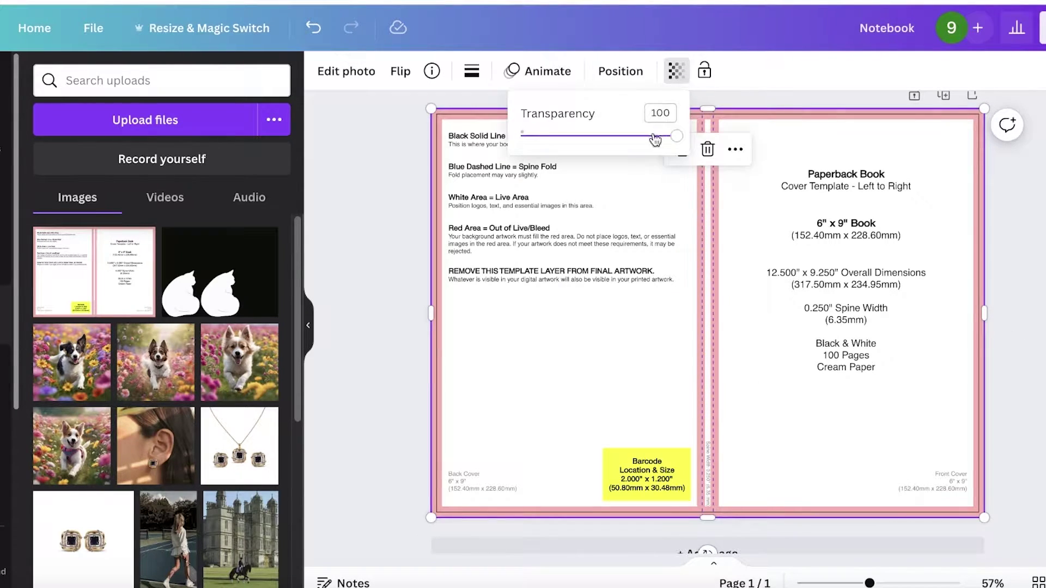
left_click_drag(652, 135, 568, 134)
- Lock the faded template in place and deselect it
left_click(704, 72)
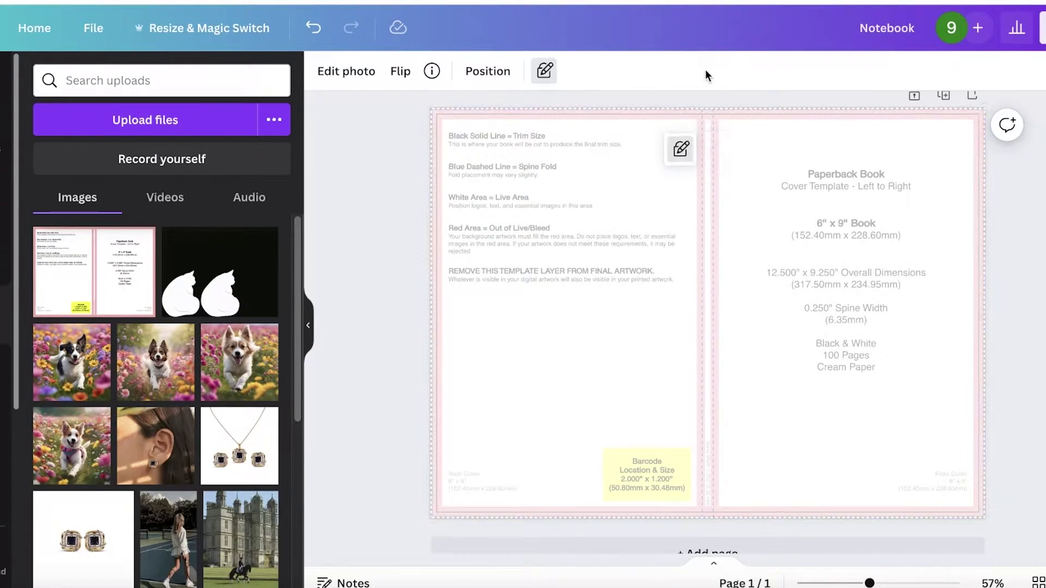
left_click(1038, 221)
left_click(817, 267)
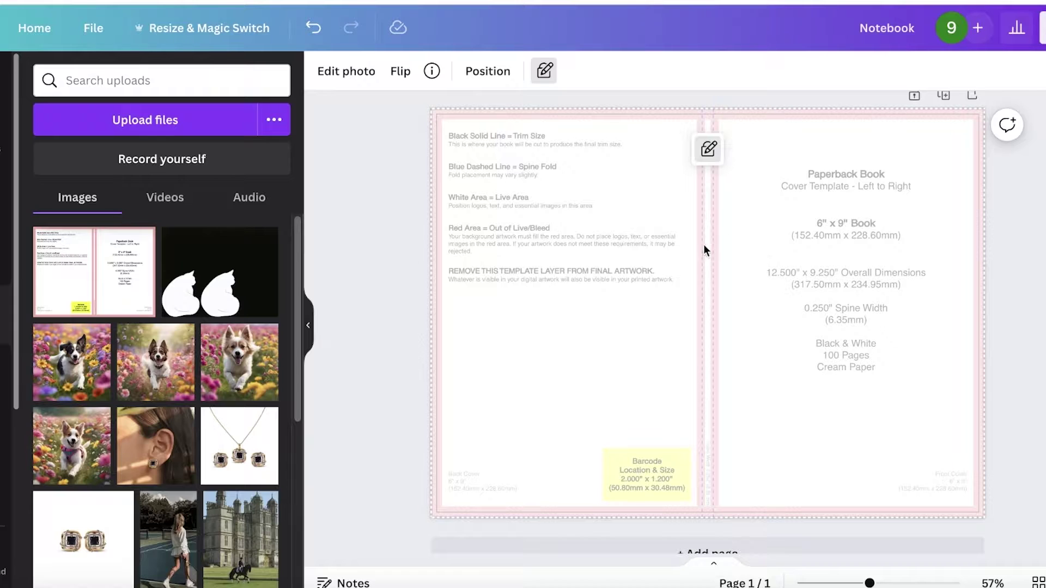
left_click(544, 70)
left_click(435, 71)
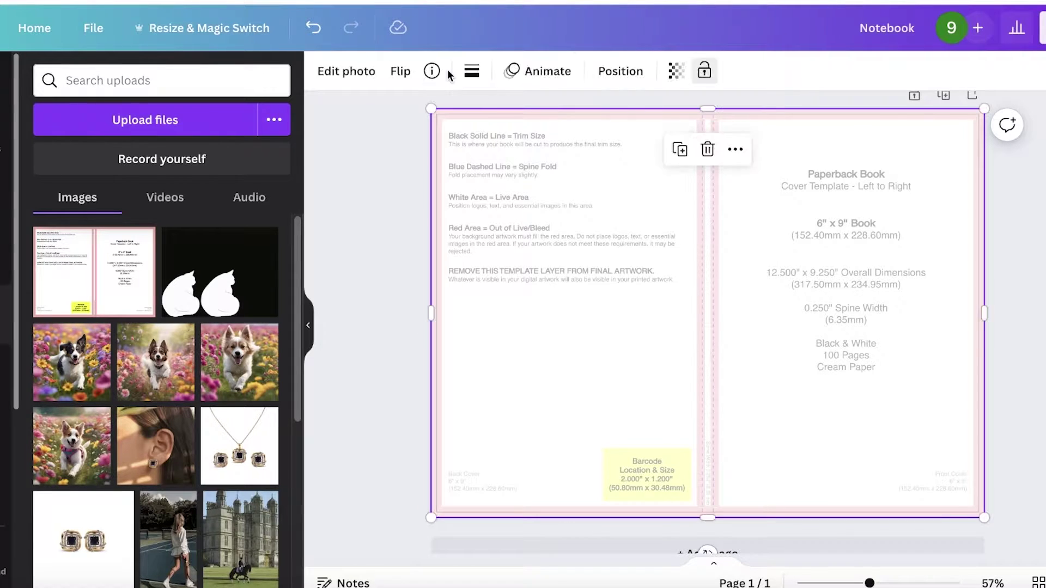
left_click(706, 71)
left_click(417, 180)
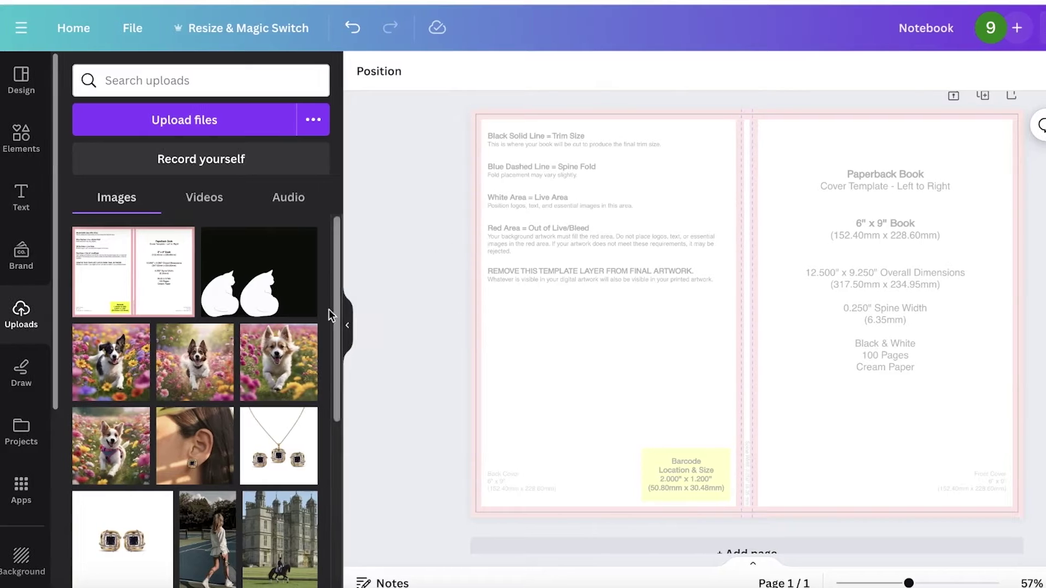
left_click(21, 137)
- Search elements for 'background' and add the pastel gradient graphic
left_click(169, 82)
type("background")
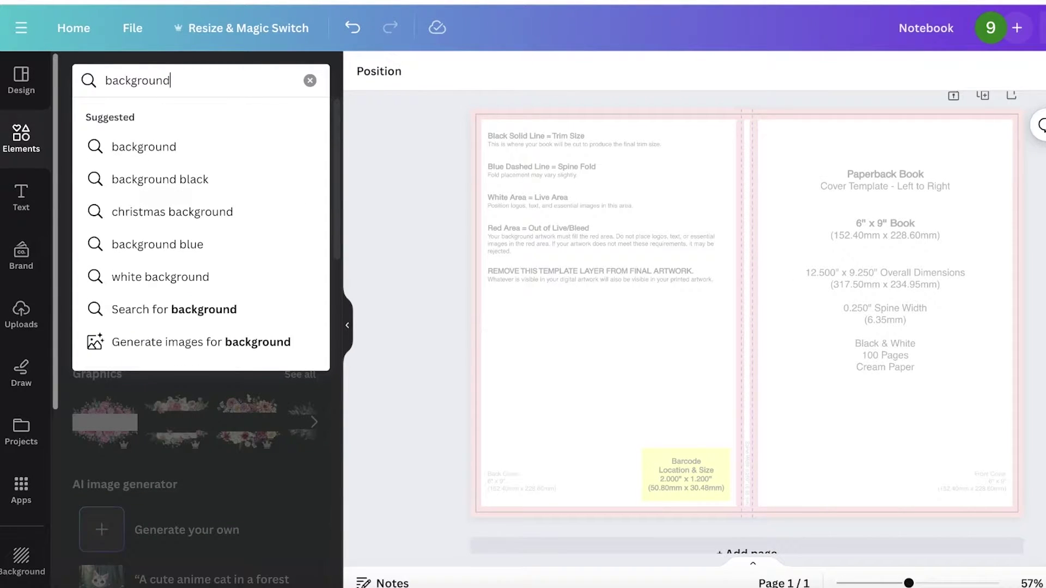
key("Return")
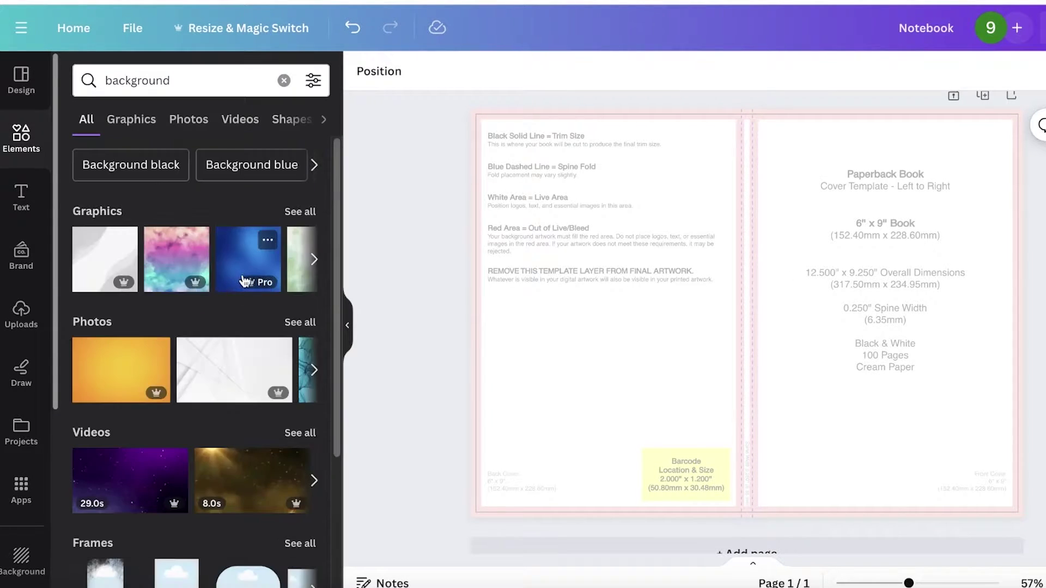
left_click(299, 210)
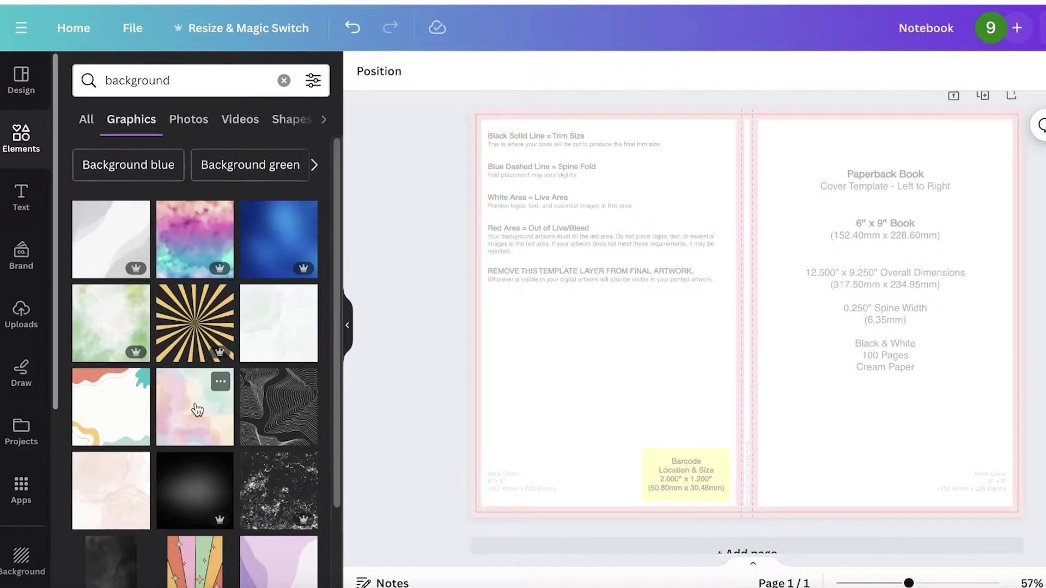
scroll(197, 410, "down", 5)
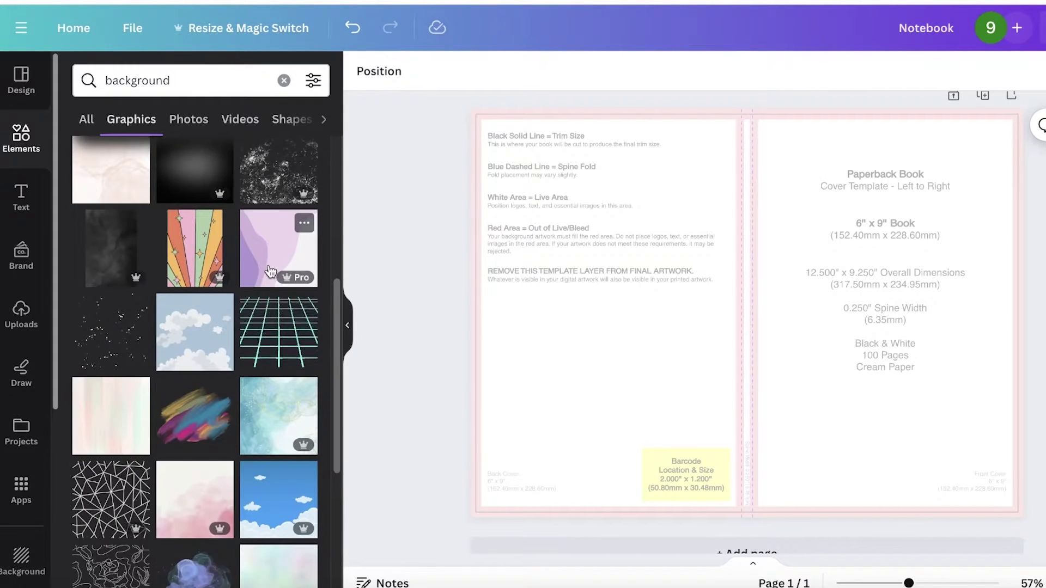
scroll(208, 290, "down", 5)
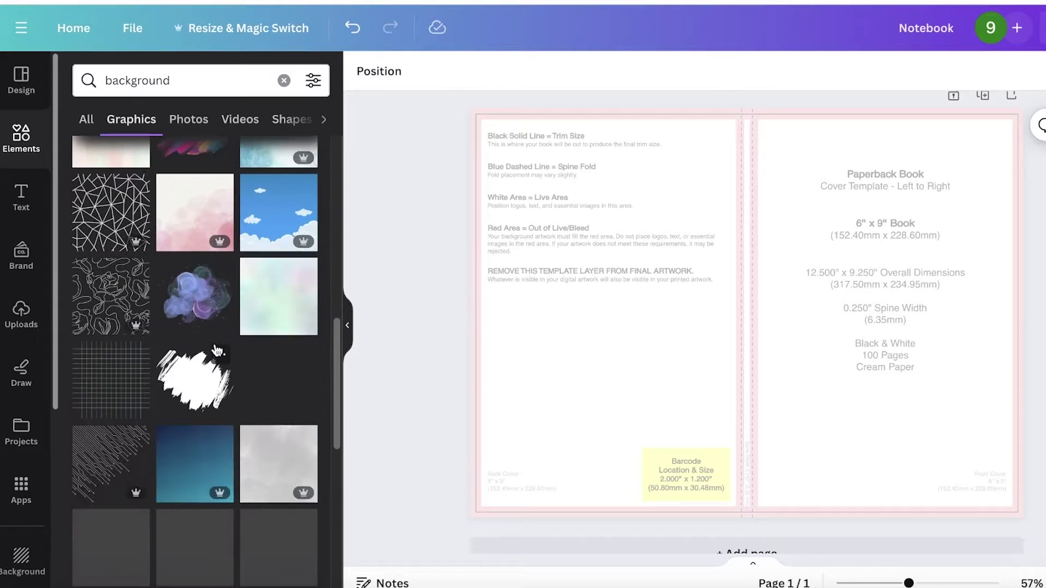
left_click(269, 262)
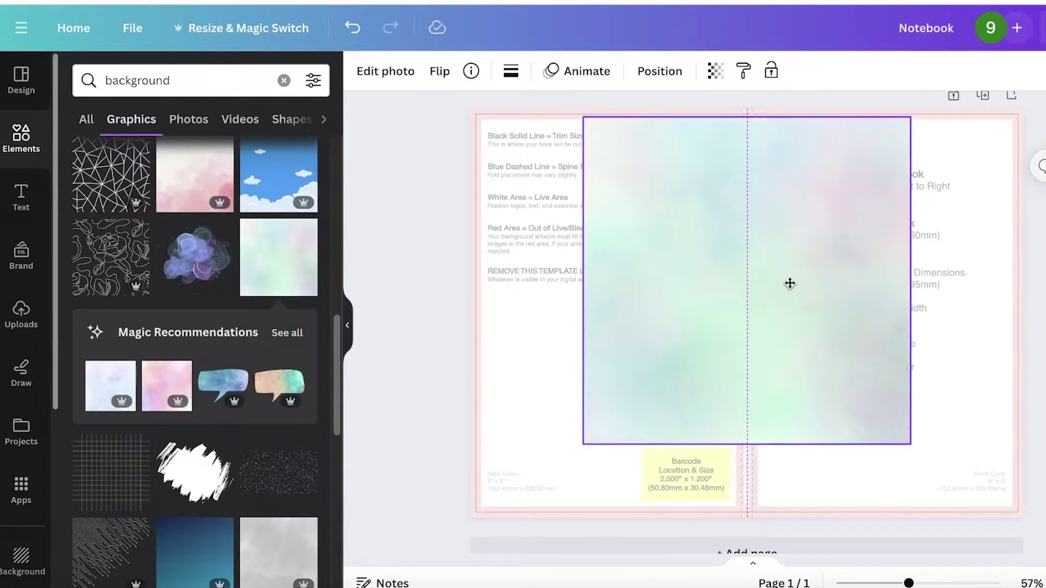
- Stretch the pastel graphic over the whole spread and send it behind the template
left_click_drag(790, 281, 688, 280)
left_click_drag(808, 436, 1041, 488)
left_click_drag(773, 376, 822, 345)
left_click_drag(525, 550, 414, 556)
mouse_move(771, 381)
left_mouse_down()
mouse_move(807, 383)
mouse_move(759, 379)
left_mouse_up()
right_click(759, 378)
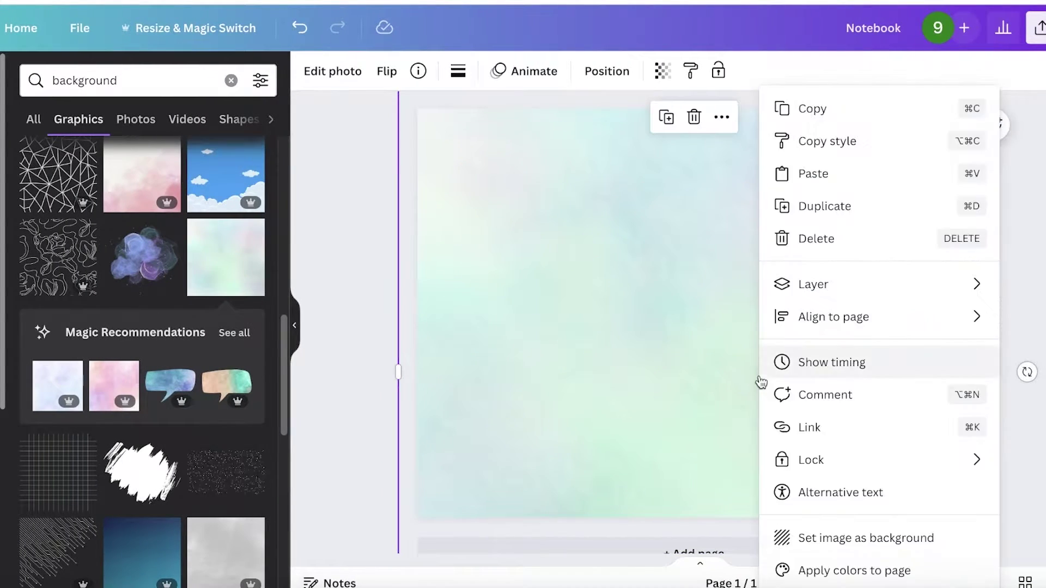
mouse_move(870, 302)
left_click(993, 353)
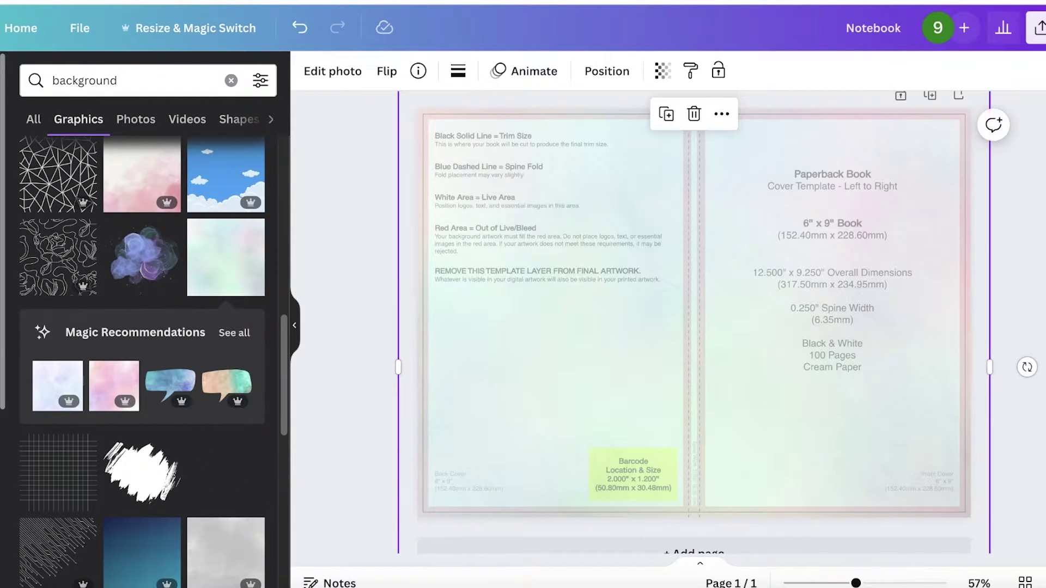
left_click(639, 251)
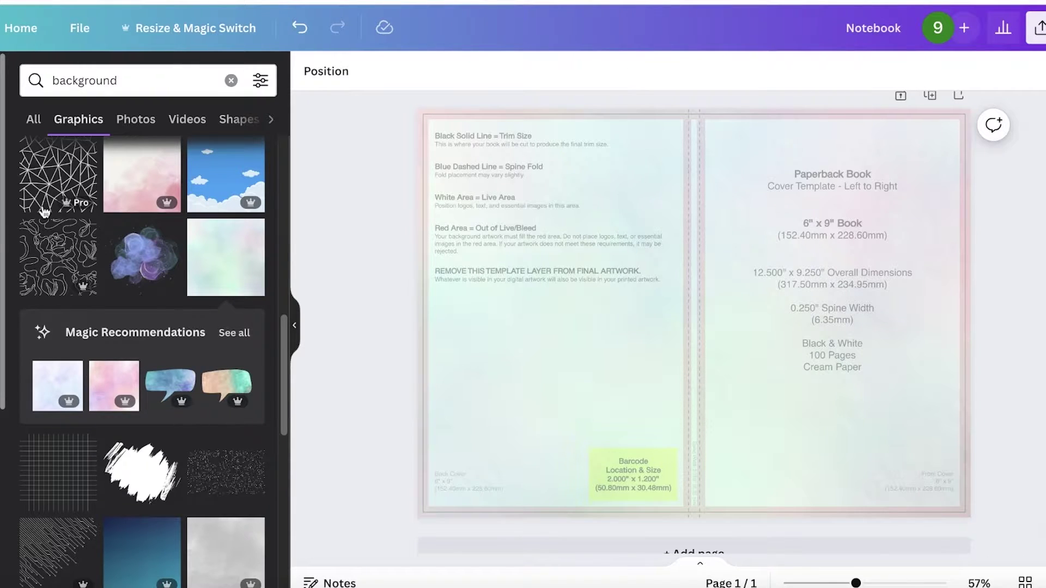
- Search elements for 'line' and add a solid straight line from Shapes
left_click(231, 80)
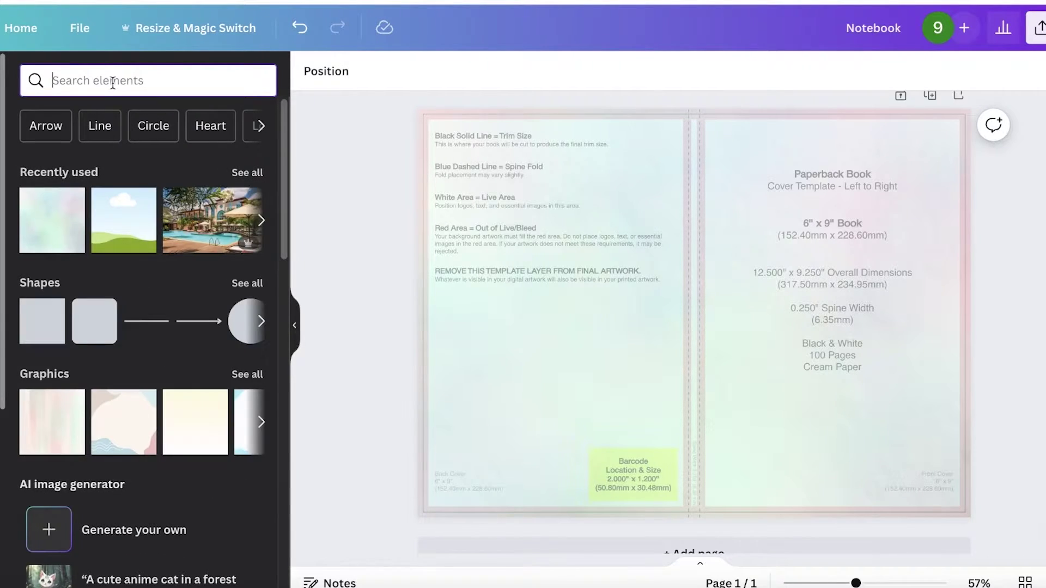
type("line")
key("Return")
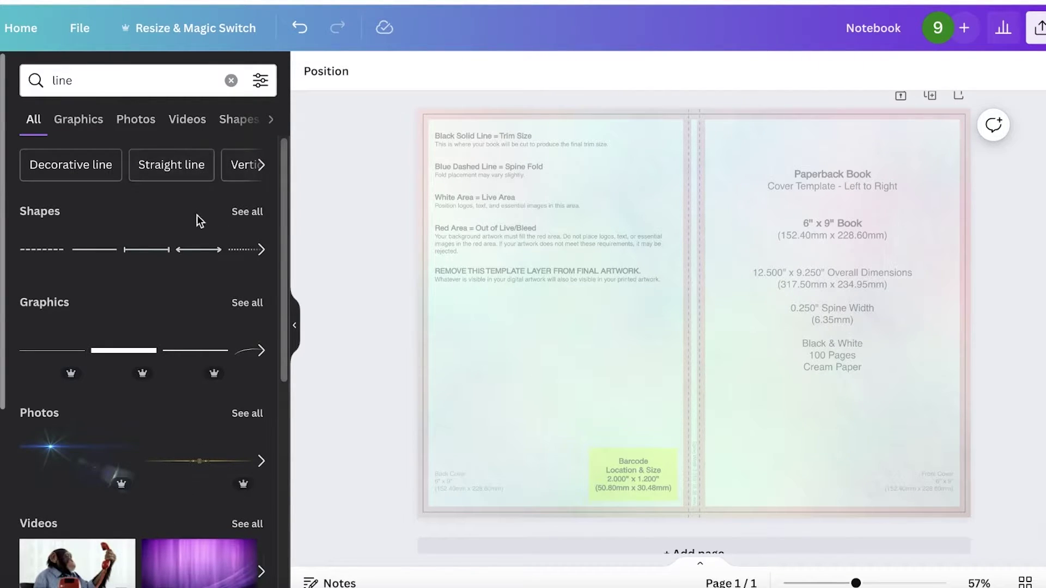
scroll(203, 221, "down", 1)
left_click(247, 271)
scroll(155, 334, "down", 5)
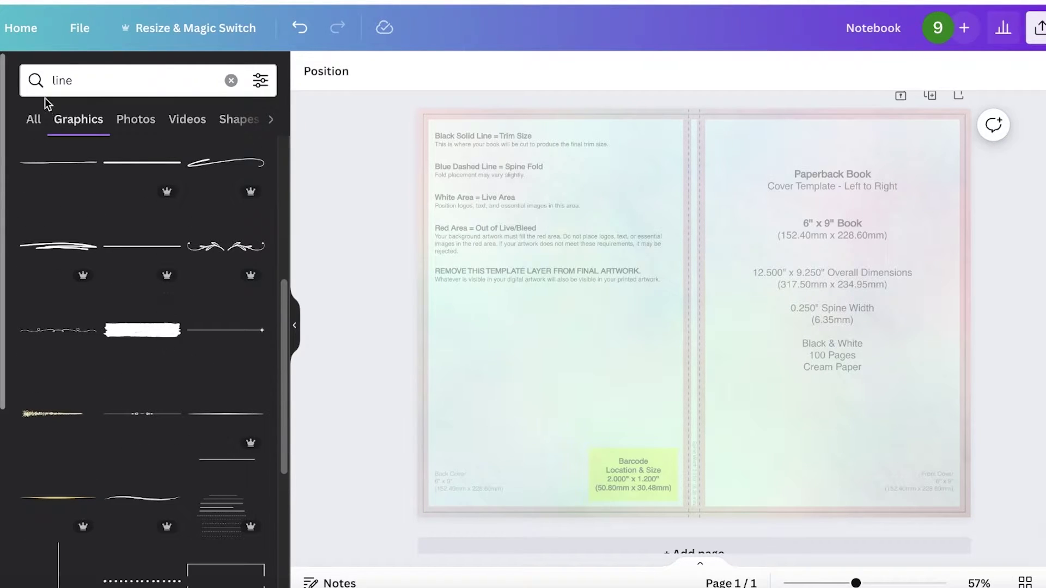
left_click(34, 120)
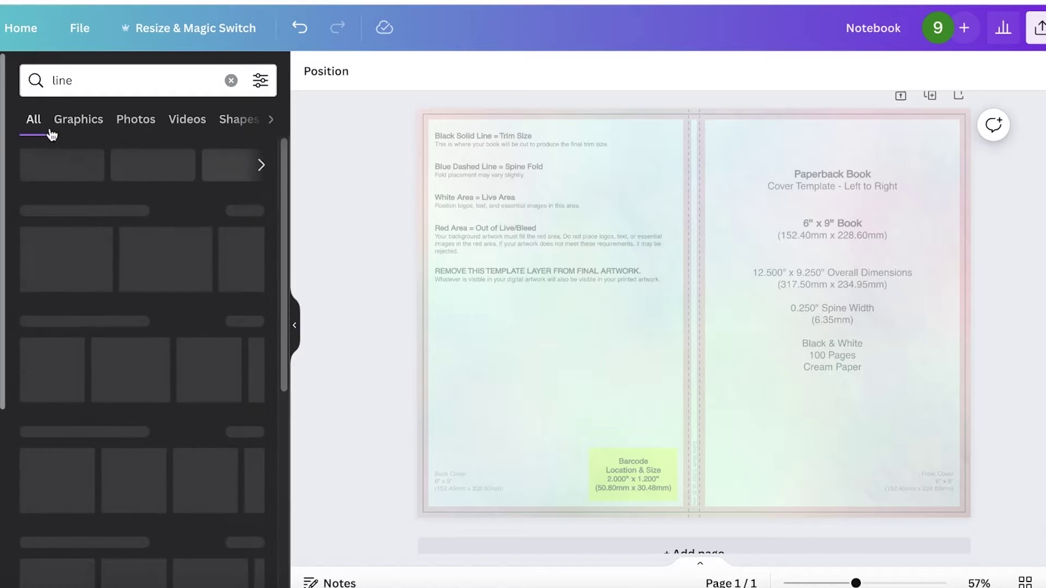
left_click(256, 214)
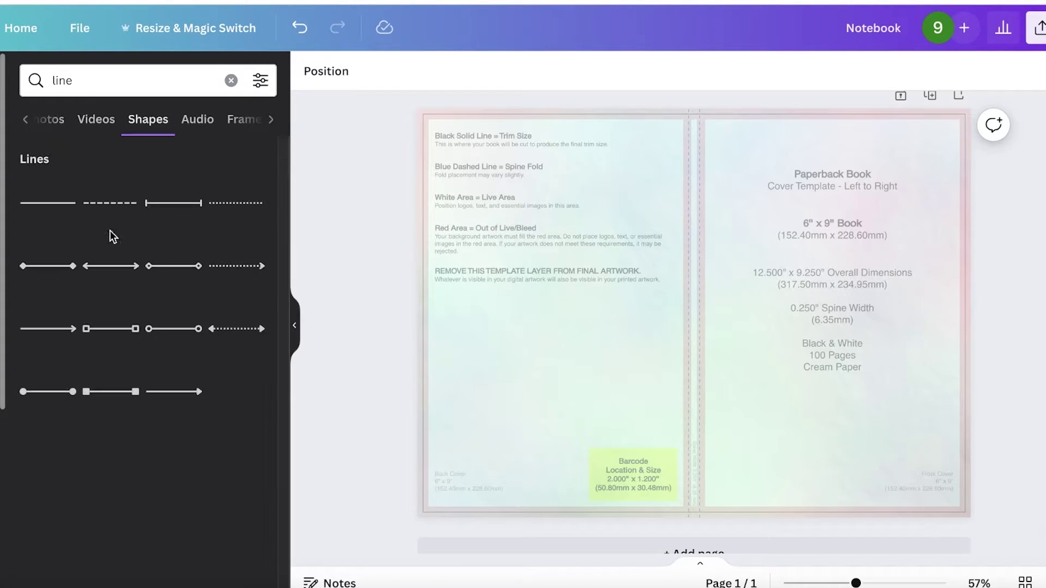
left_click(62, 210)
- Rotate the line vertical, set weight 26, and stretch it to page top and bottom
left_click_drag(679, 350, 806, 329)
left_click(349, 75)
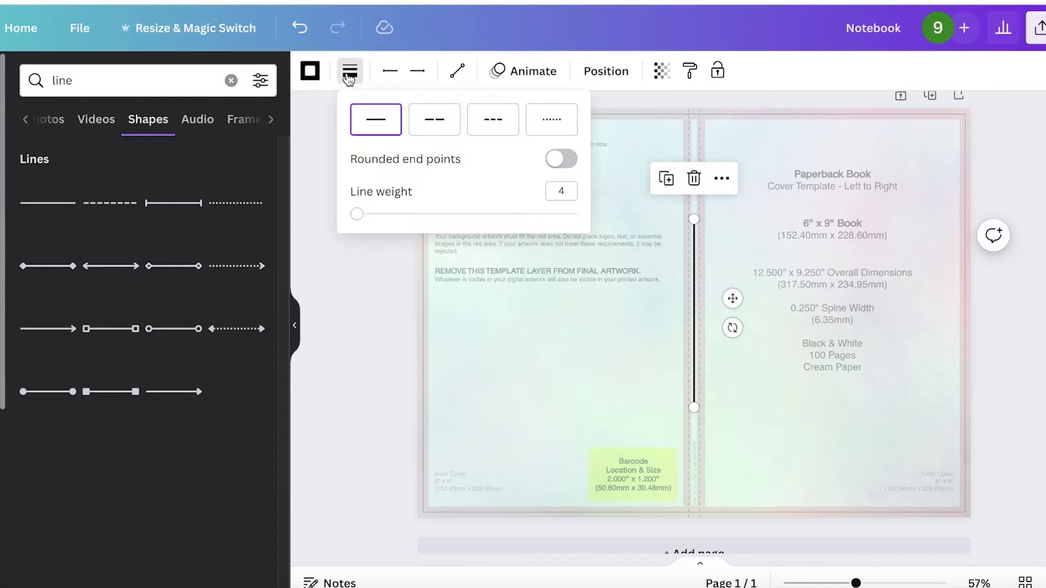
left_click_drag(364, 217, 409, 215)
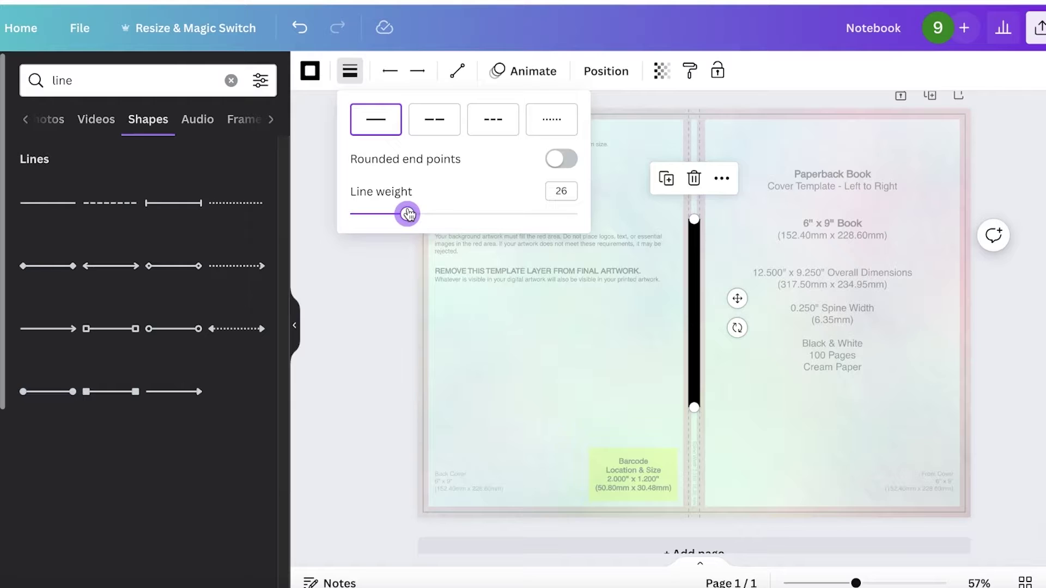
left_click(626, 237)
left_click(695, 227)
left_click_drag(694, 220, 695, 109)
left_click_drag(694, 407, 692, 516)
- Colour the vertical spine line light mauve #D8BFD0 using a custom colour
left_click(708, 240)
left_click(698, 228)
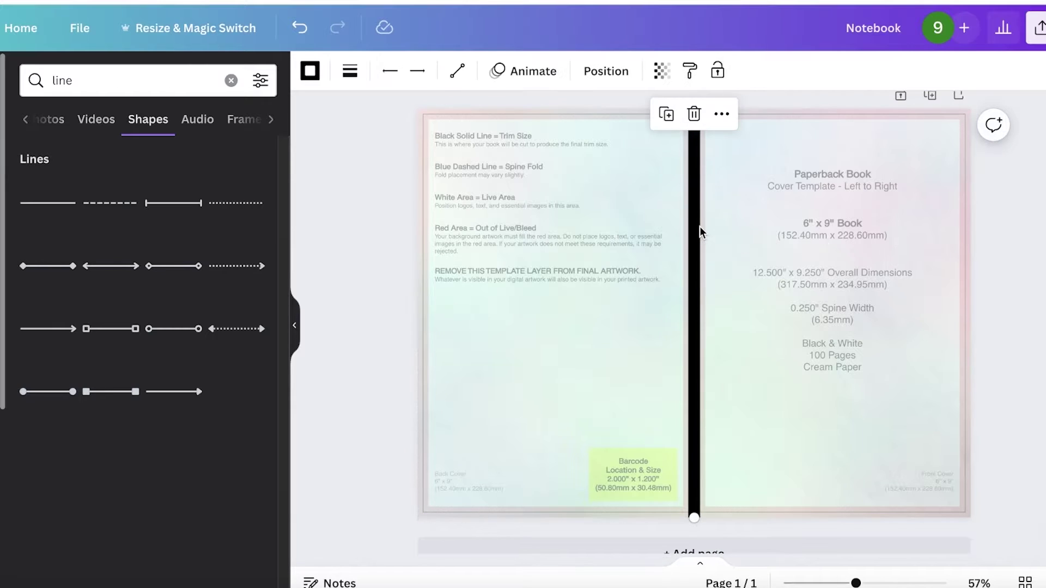
left_click(309, 71)
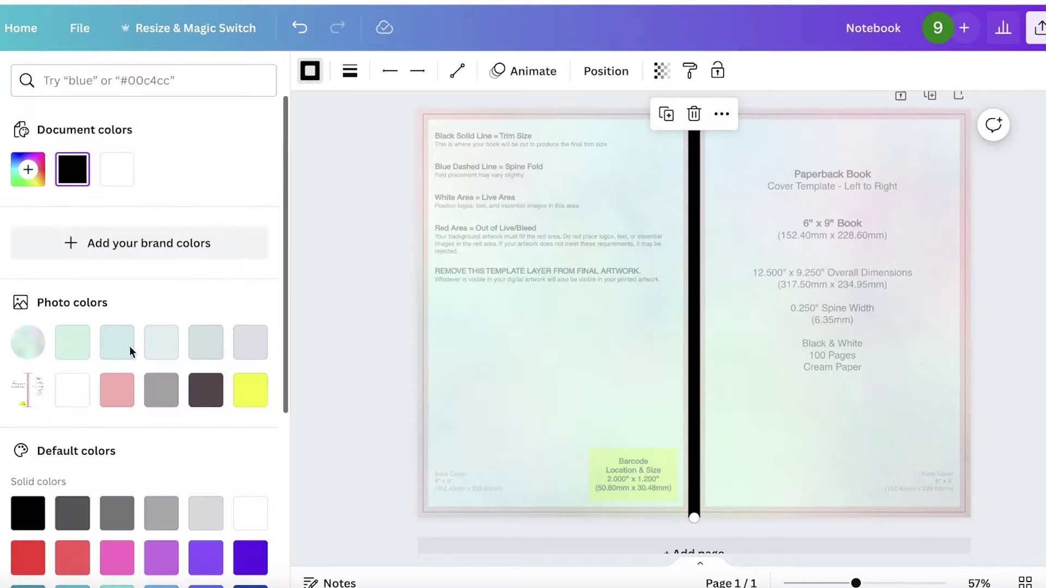
left_click(71, 343)
left_click(133, 350)
left_click(216, 349)
left_click(65, 348)
left_click(244, 347)
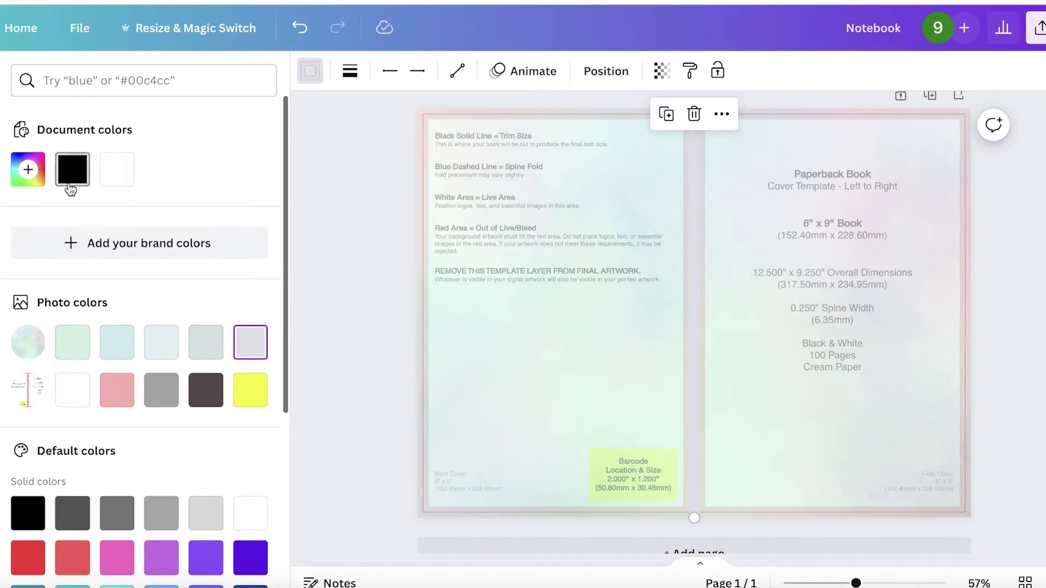
left_click(27, 169)
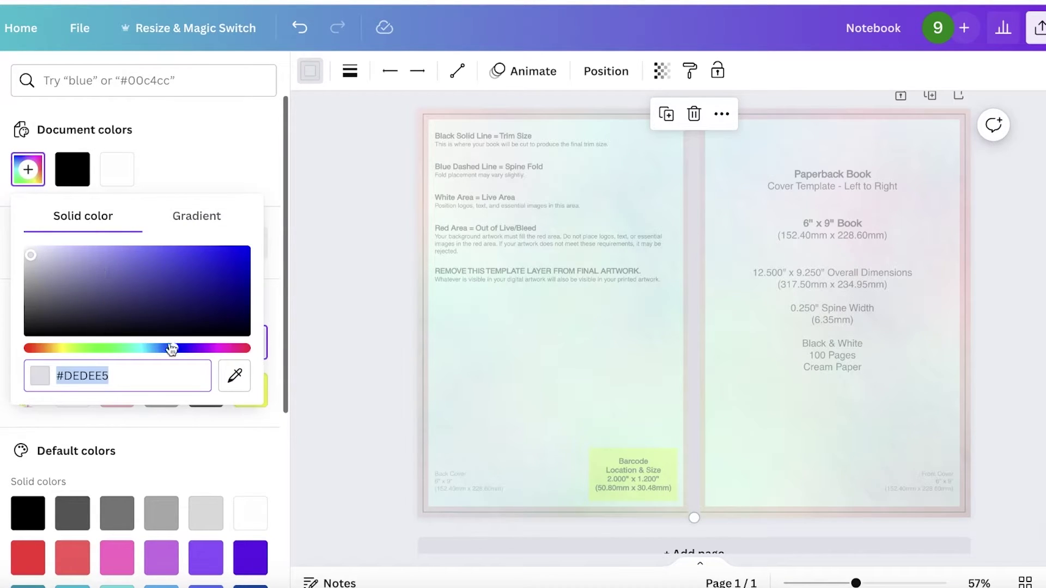
mouse_move(47, 289)
left_mouse_down()
mouse_move(37, 282)
mouse_move(63, 291)
mouse_move(59, 258)
left_mouse_up()
left_click(211, 349)
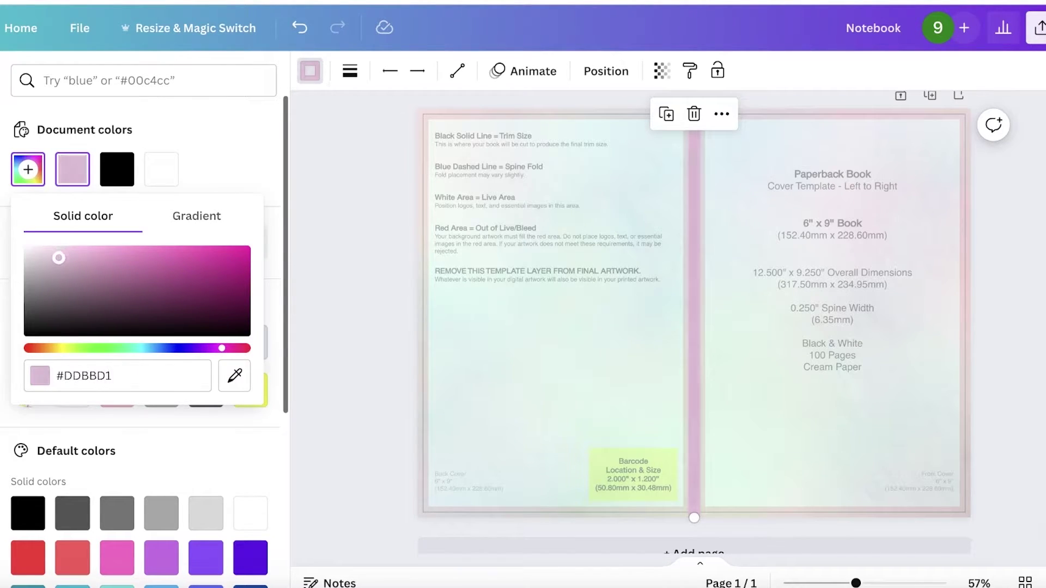
left_click(310, 230)
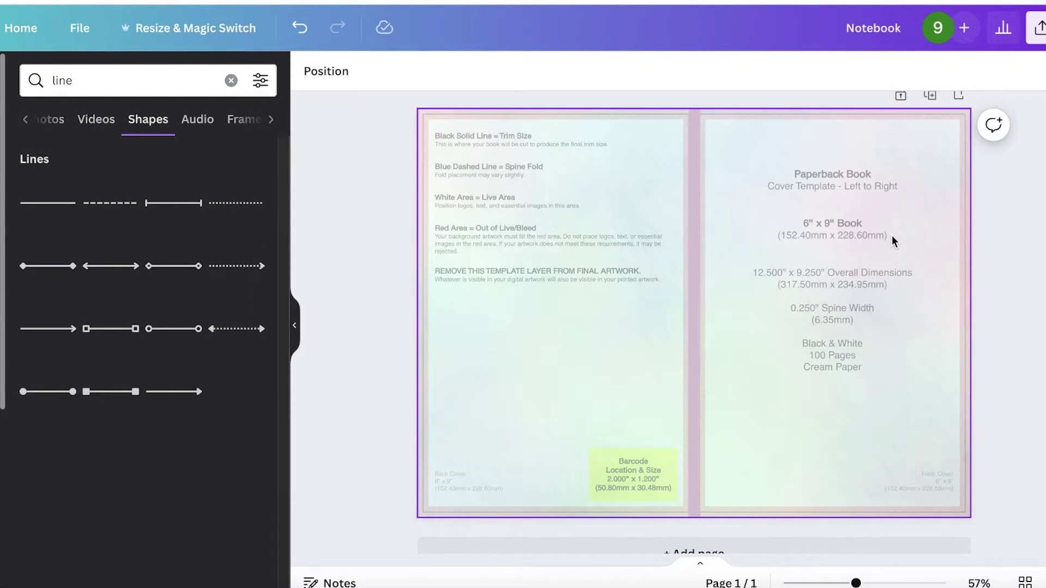
- Unlock and shift the background down, then stand the spine line upright
left_click(750, 179)
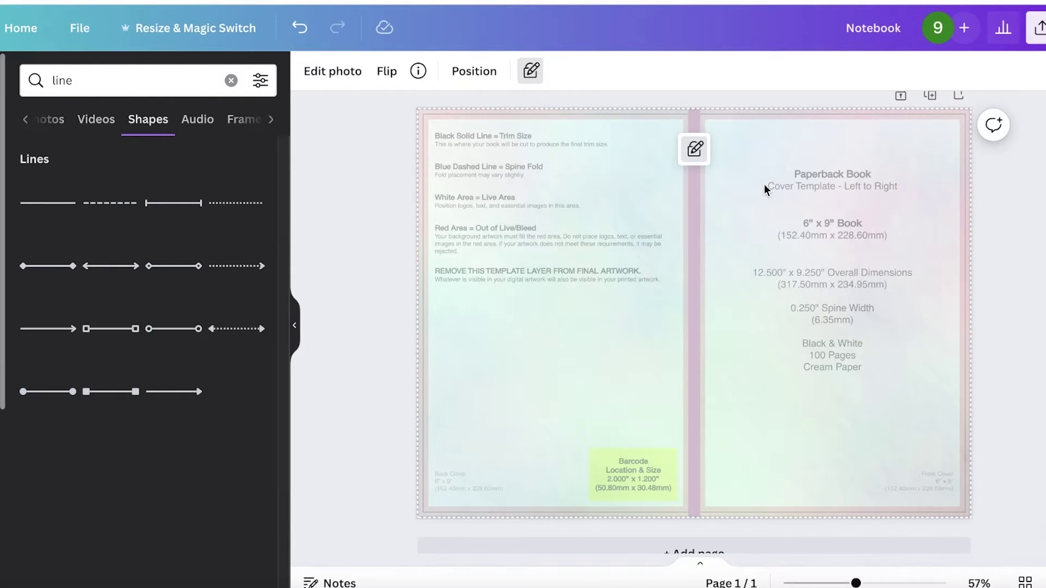
left_click(532, 71)
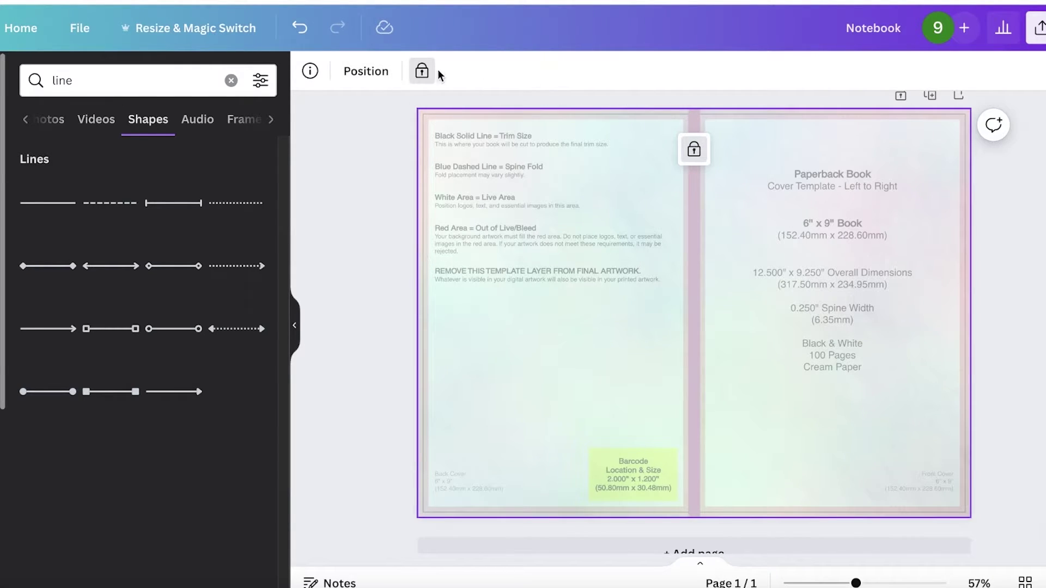
left_click_drag(842, 212, 871, 273)
left_click(730, 190)
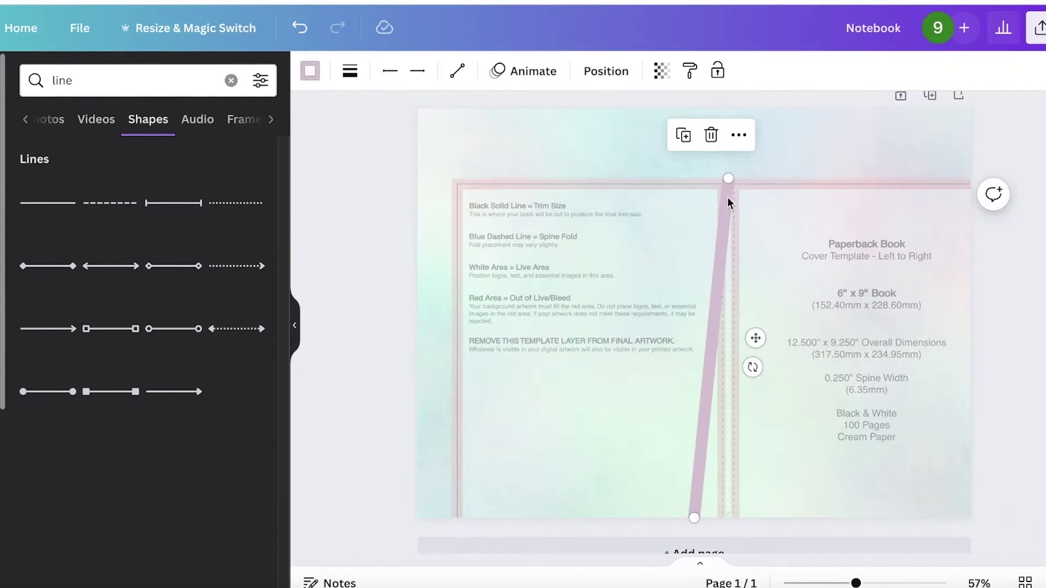
left_click_drag(726, 179, 695, 110)
- Delete the KDP template layer from the cover
left_click(797, 227)
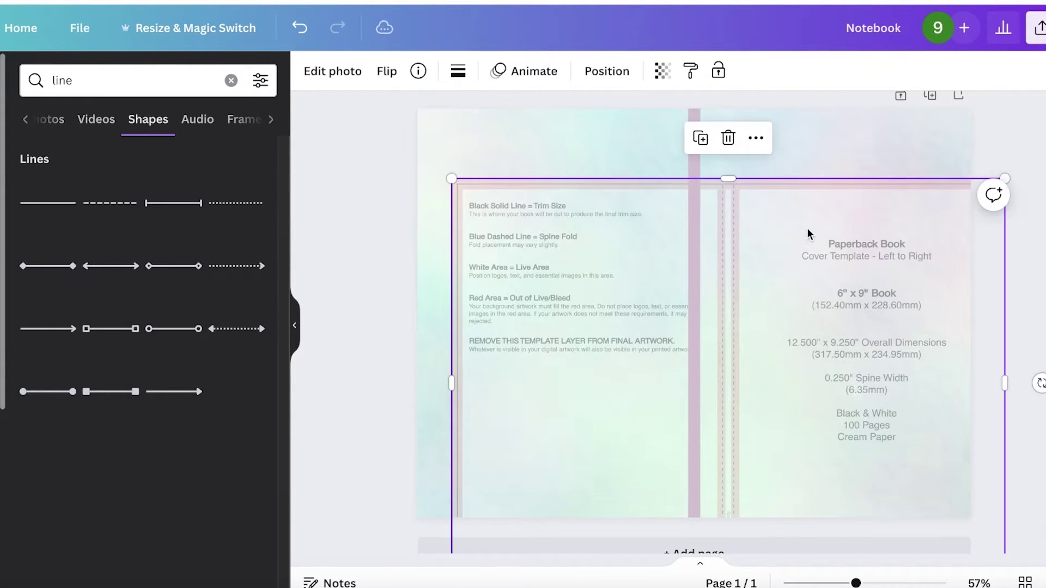
key("Delete")
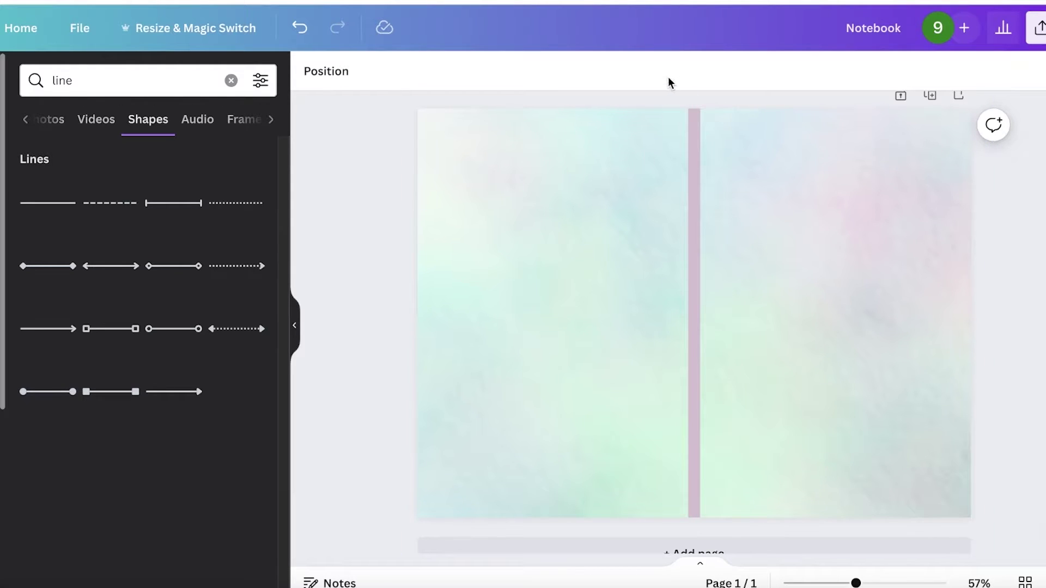
scroll(747, 390, "down", 1)
scroll(716, 323, "up", 1)
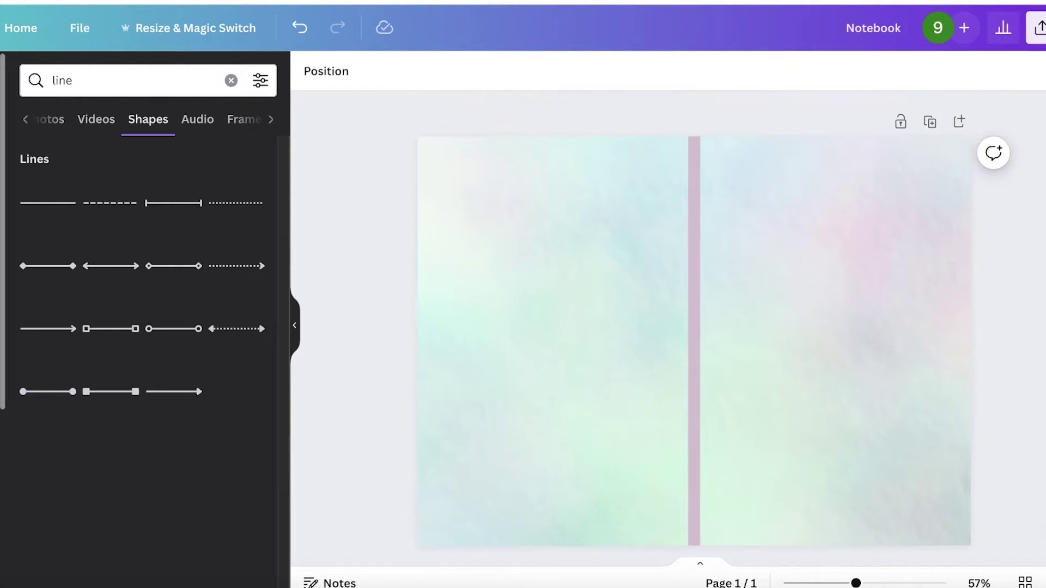
scroll(716, 327, "down", 1)
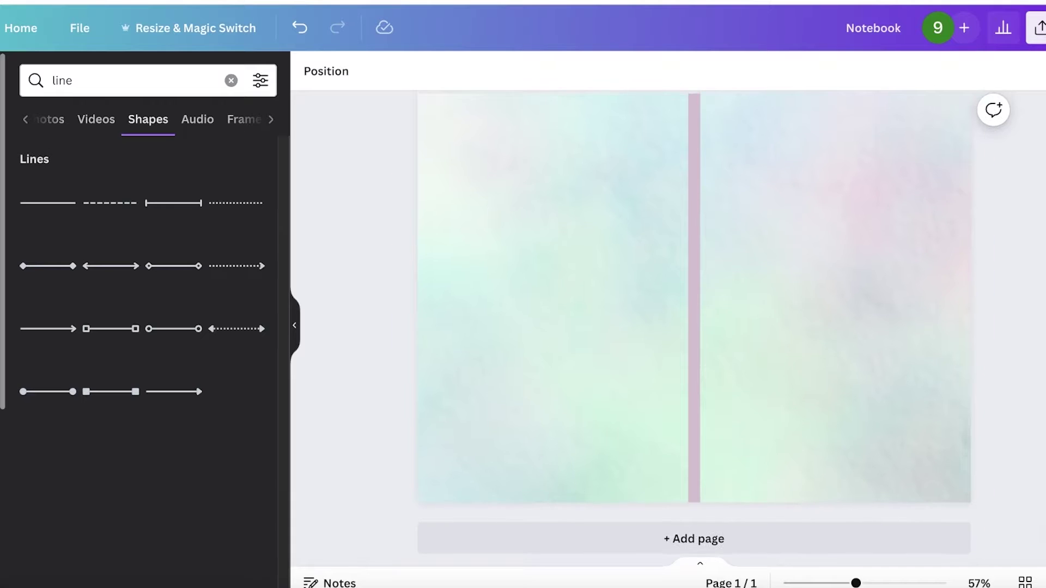
- Add a heading text box reading 'Notebook'
left_click(231, 80)
left_click(82, 82)
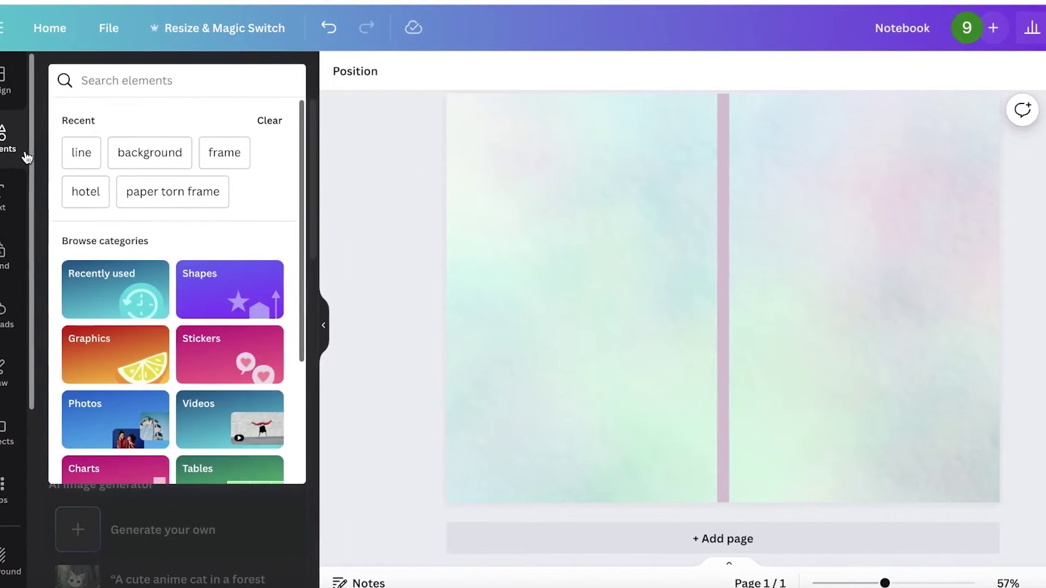
left_click(11, 187)
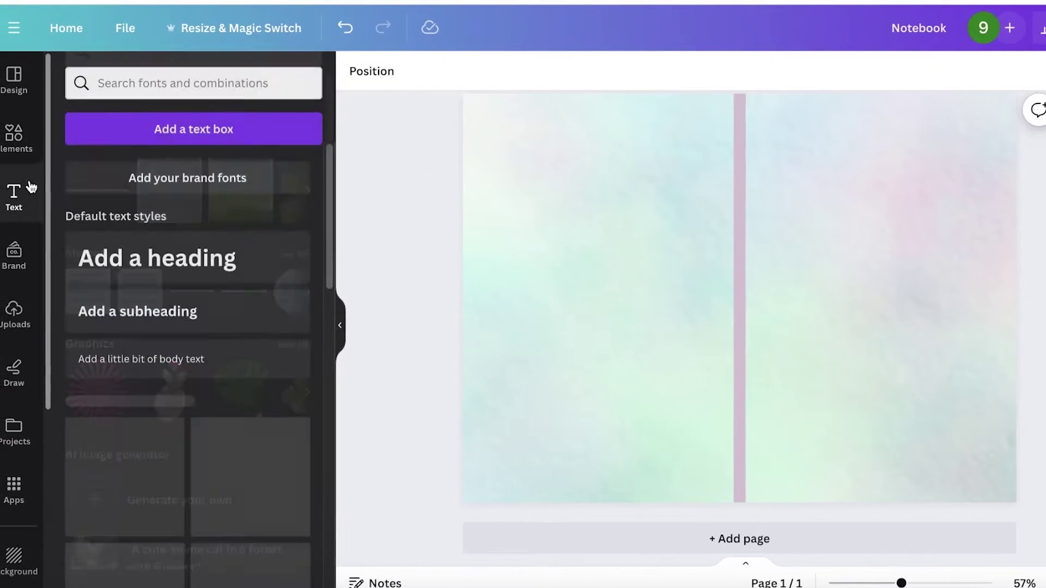
left_click(140, 255)
left_click(724, 293)
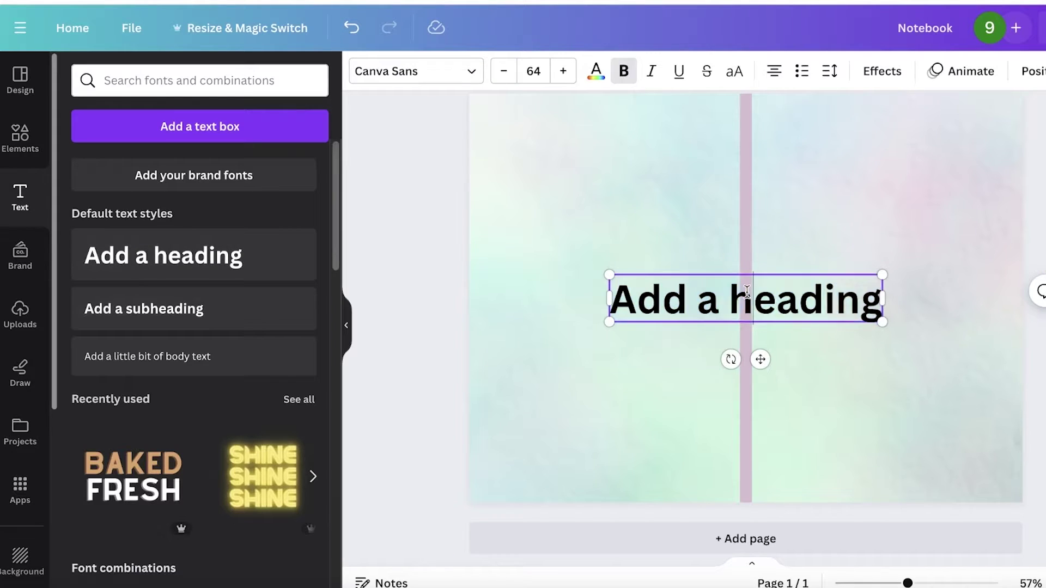
key("ctrl+a")
type("Noteo")
key("BackSpace")
type("book")
- Make the Notebook title white, slightly smaller, and move it to the upper front cover
double_click(720, 308)
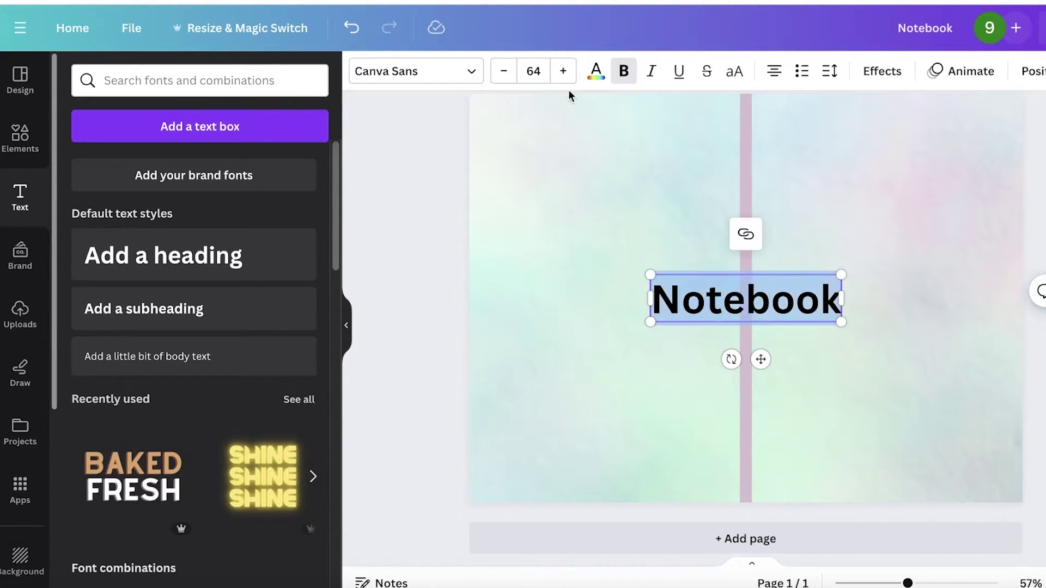
left_click(596, 71)
left_click(213, 169)
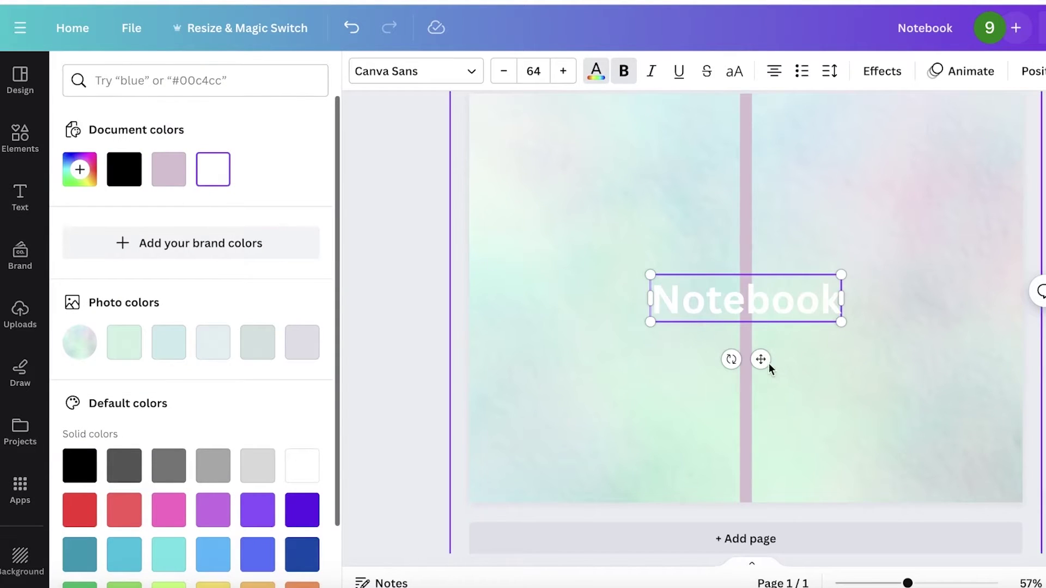
left_click_drag(650, 321, 685, 314)
left_click_drag(778, 351, 909, 227)
left_click_drag(908, 583, 901, 583)
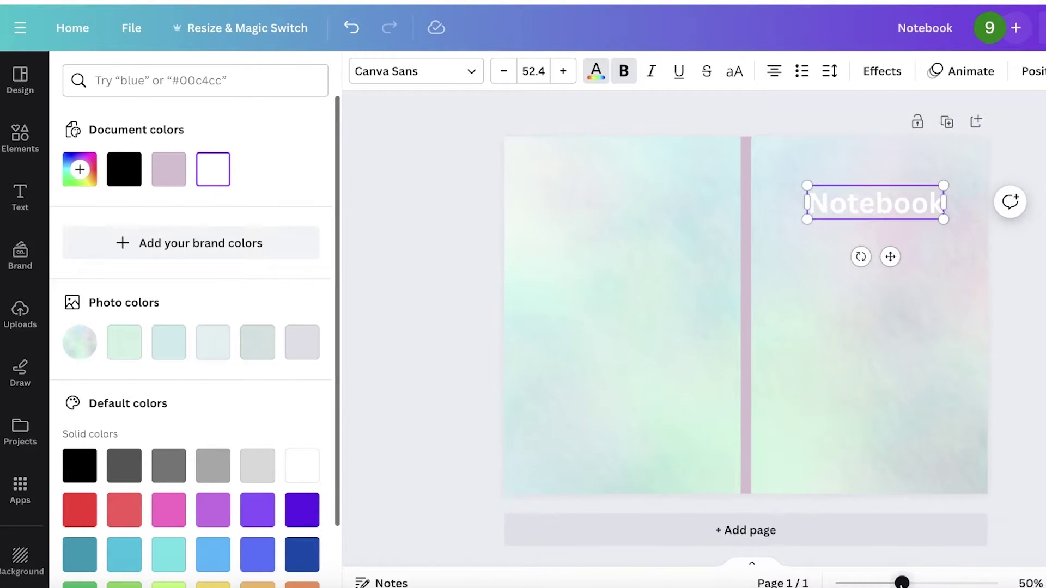
left_click(20, 136)
- Search Elements for 'oval' and add the purple scribbled oval graphic to the cover
left_click(172, 80)
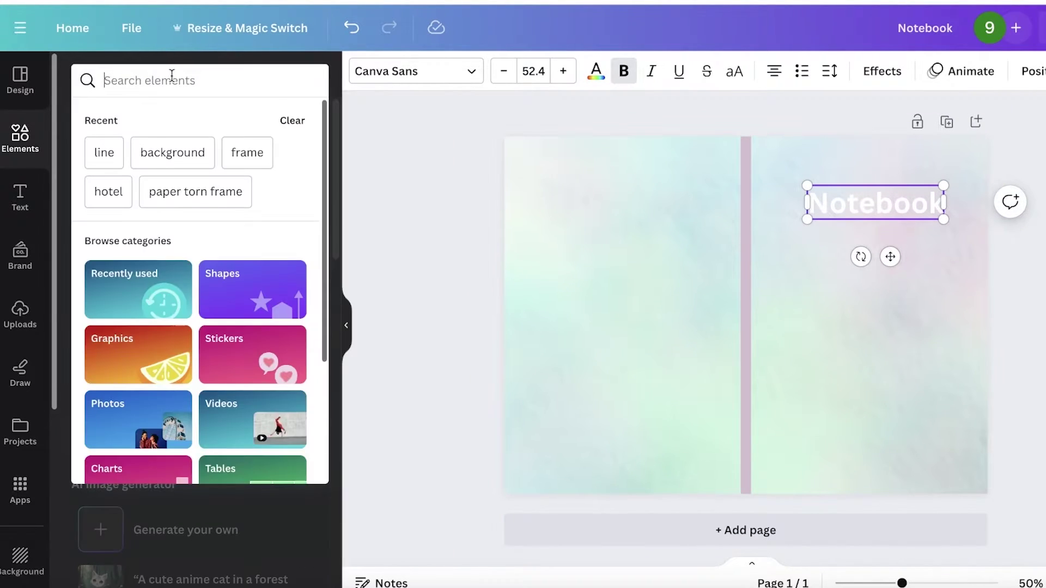
type("oval")
key("Return")
left_click(187, 119)
left_click(238, 119)
left_click(117, 121)
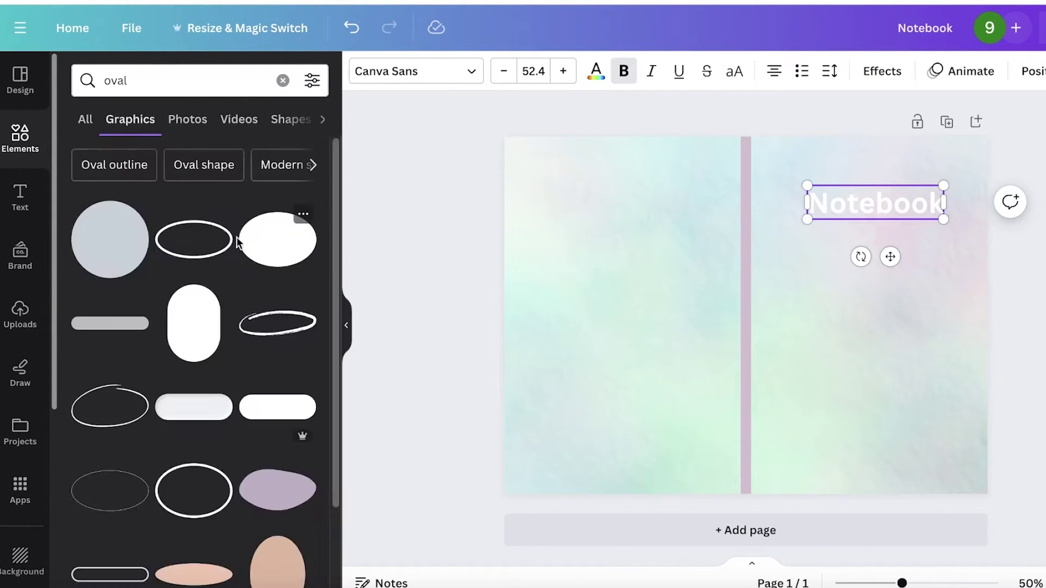
scroll(236, 282, "down", 5)
left_click(275, 245)
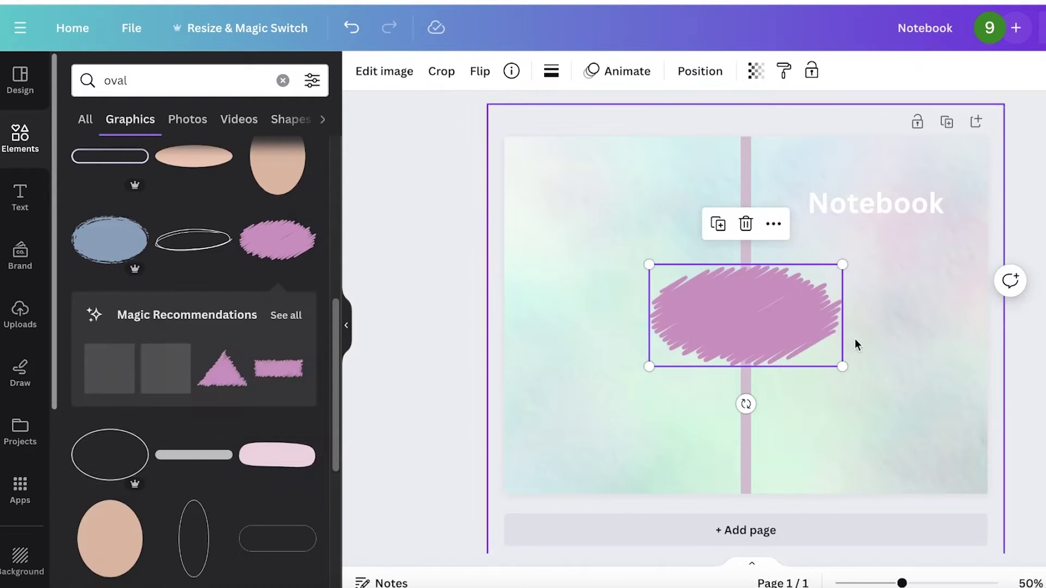
- Move the scribble oval behind the Notebook title and recolour it pale grey-green
left_click_drag(780, 332, 827, 303)
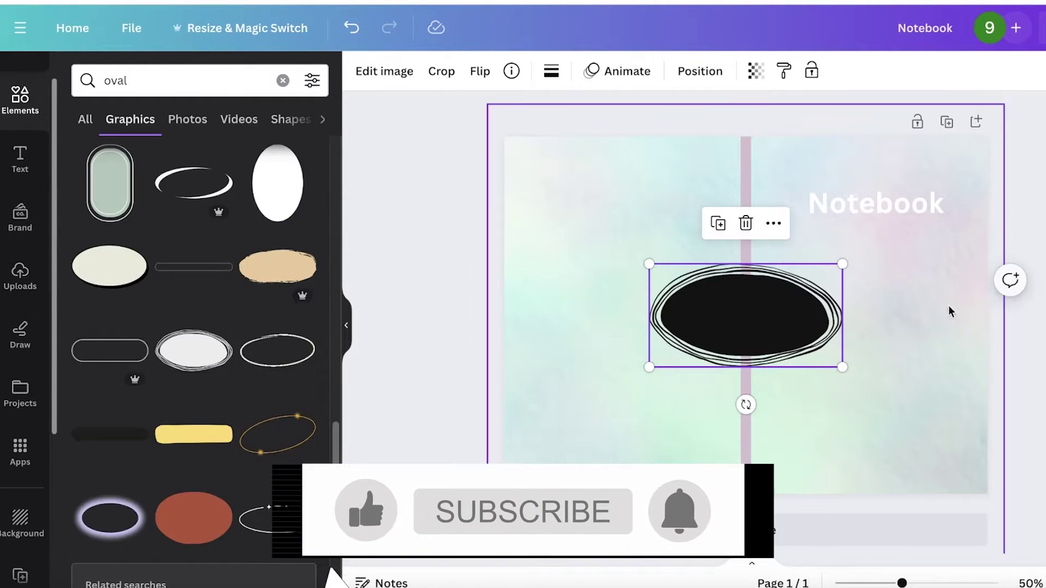
mouse_move(735, 320)
left_mouse_down()
mouse_move(888, 240)
mouse_move(867, 206)
left_mouse_up()
left_click(552, 71)
left_click(212, 168)
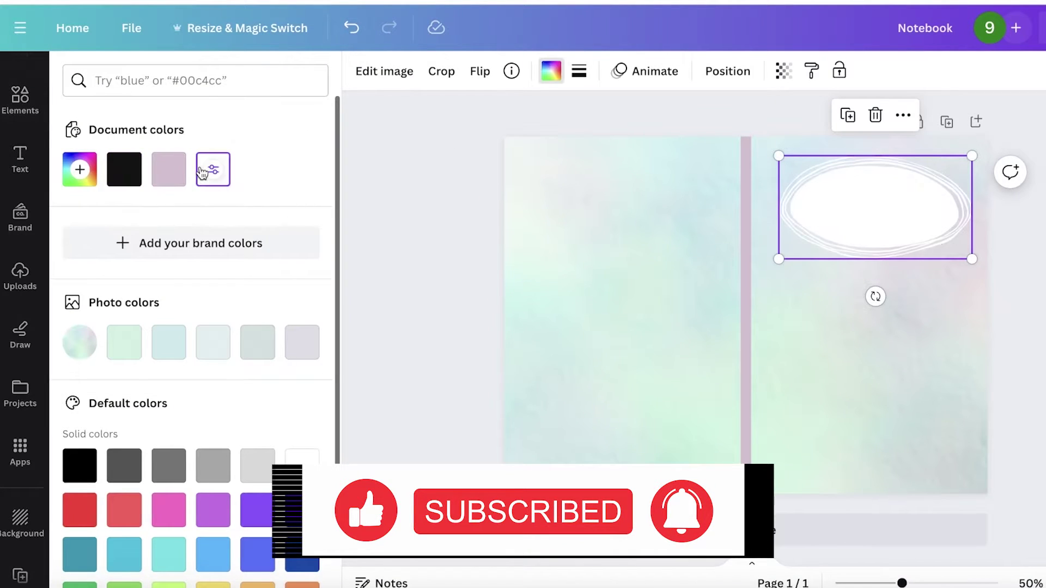
left_click(302, 342)
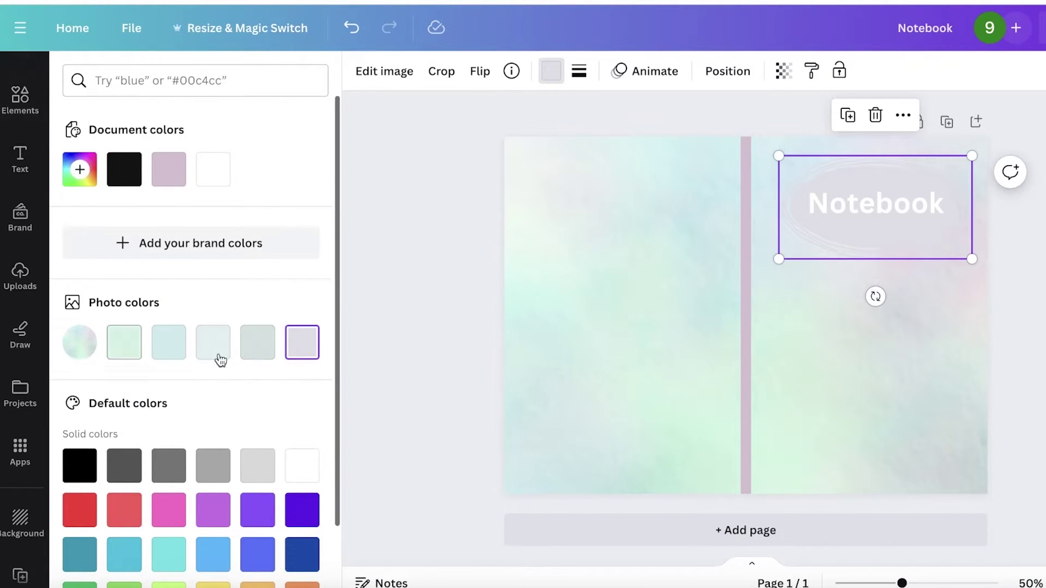
left_click(257, 349)
left_click(375, 218)
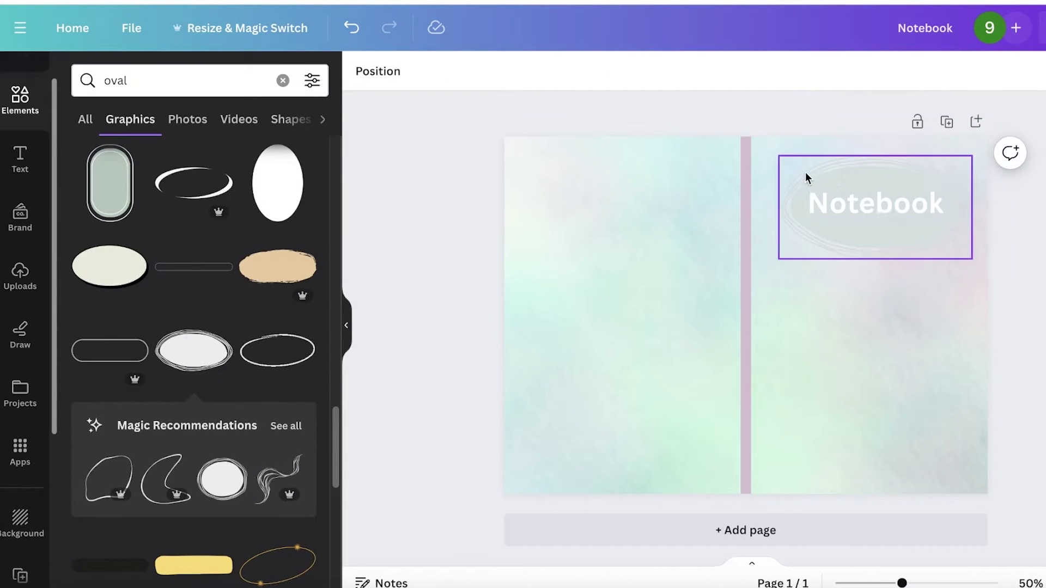
- Download the cover as Notebook.pdf with the PDF Print file type
left_click(26, 115)
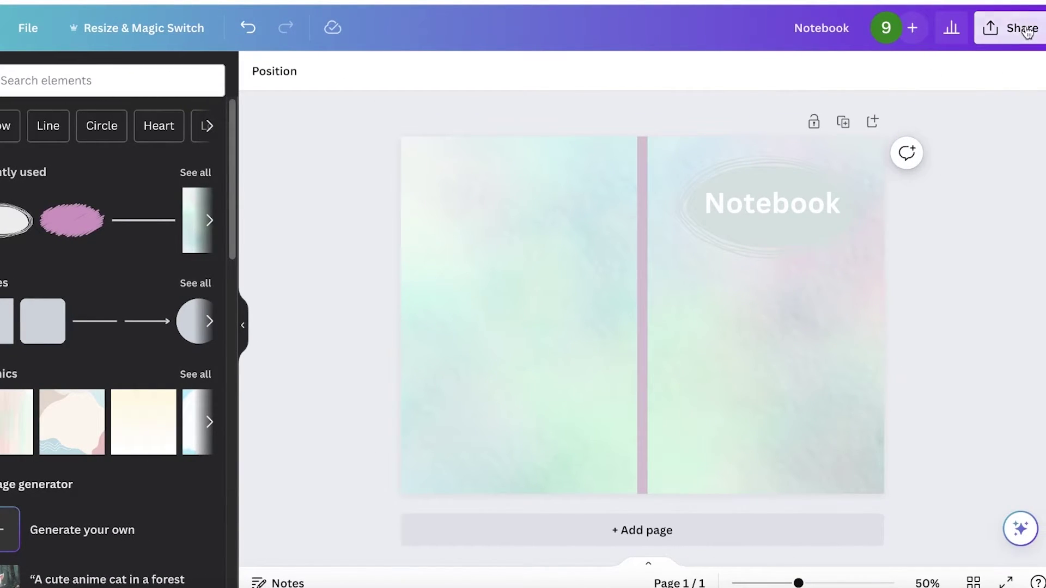
left_click(1024, 30)
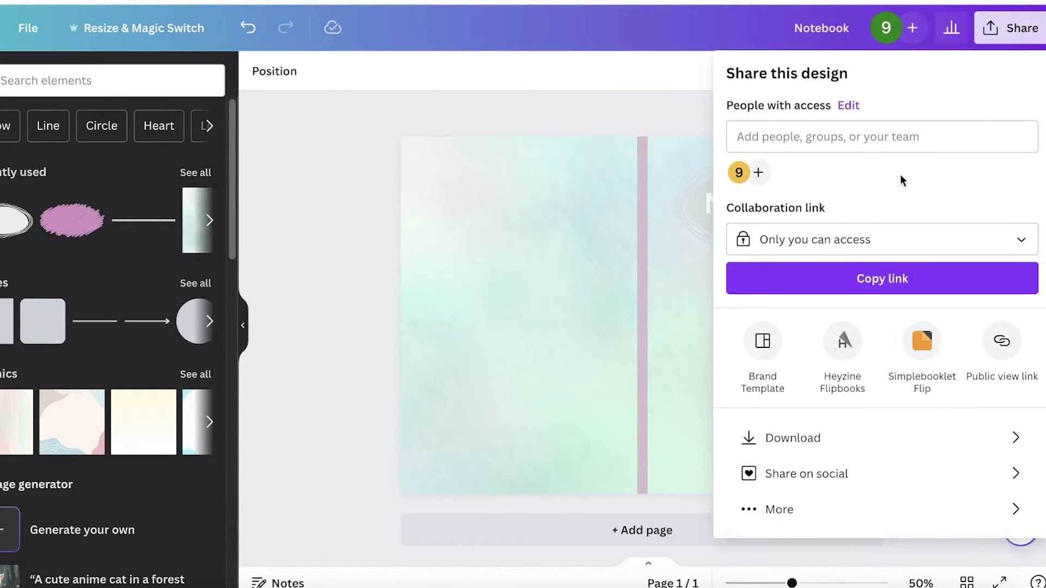
left_click(801, 436)
left_click(806, 136)
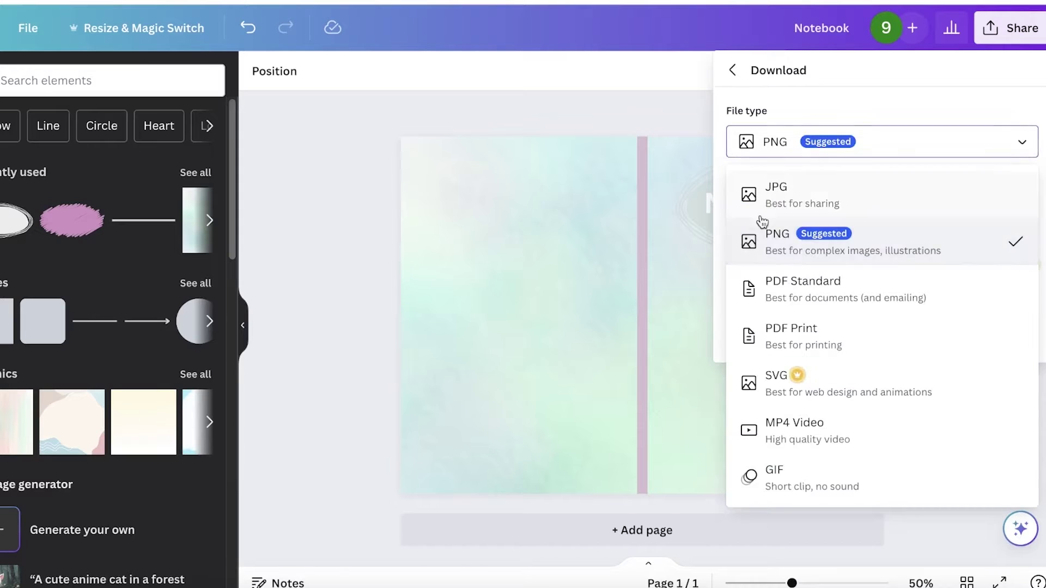
left_click(762, 195)
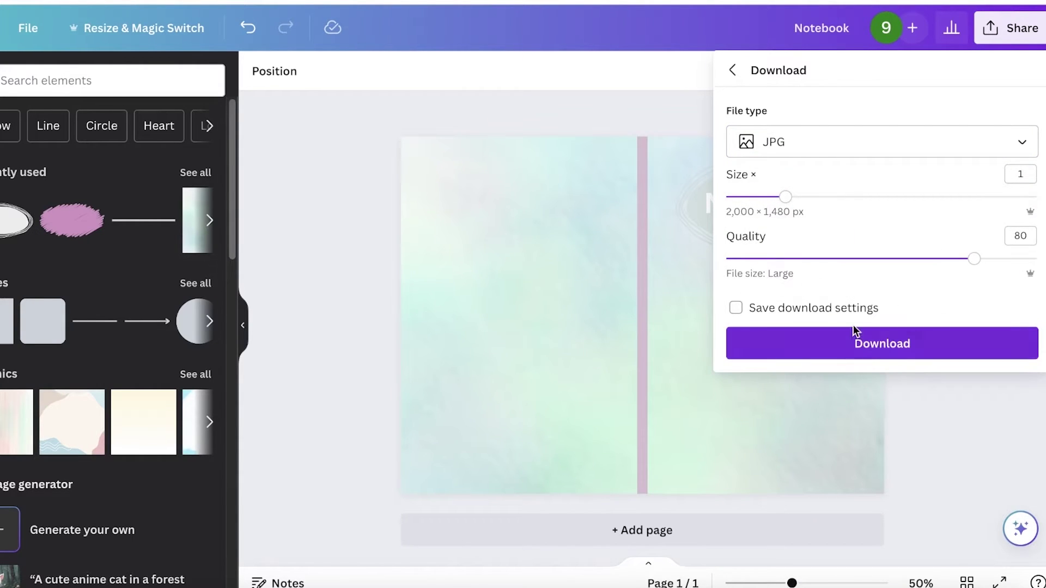
left_click(785, 150)
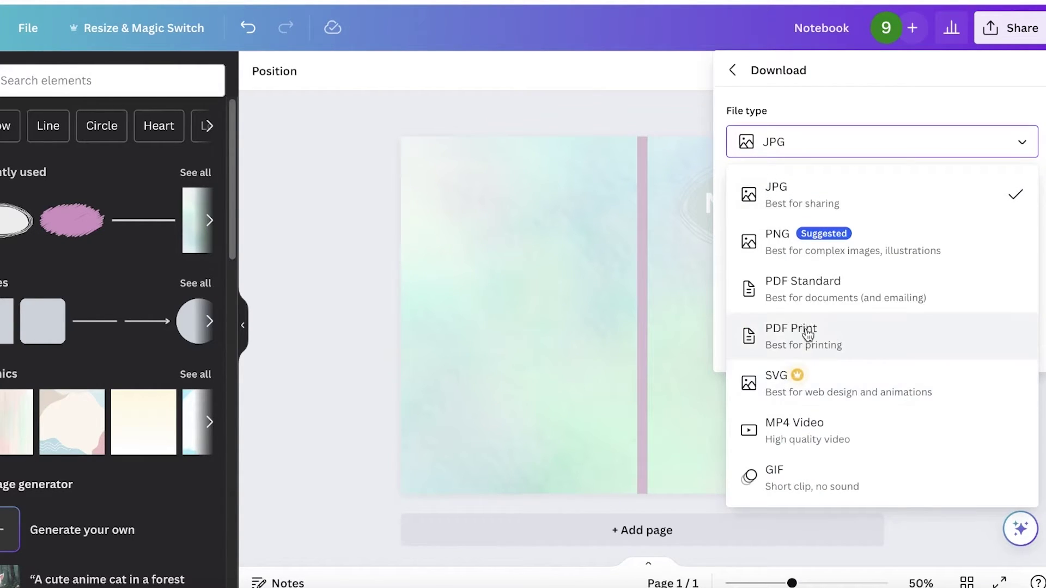
left_click(805, 327)
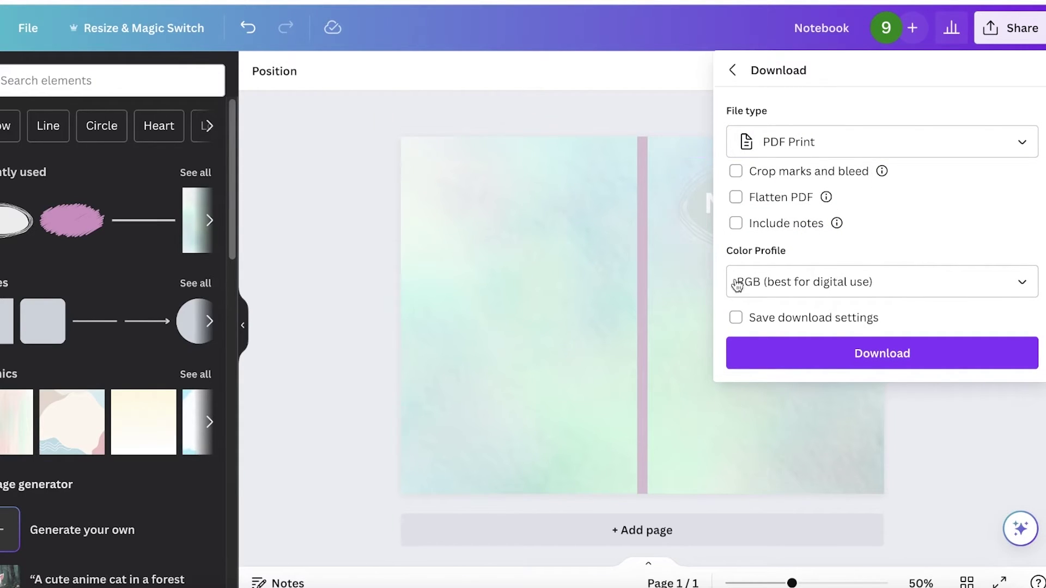
left_click(887, 355)
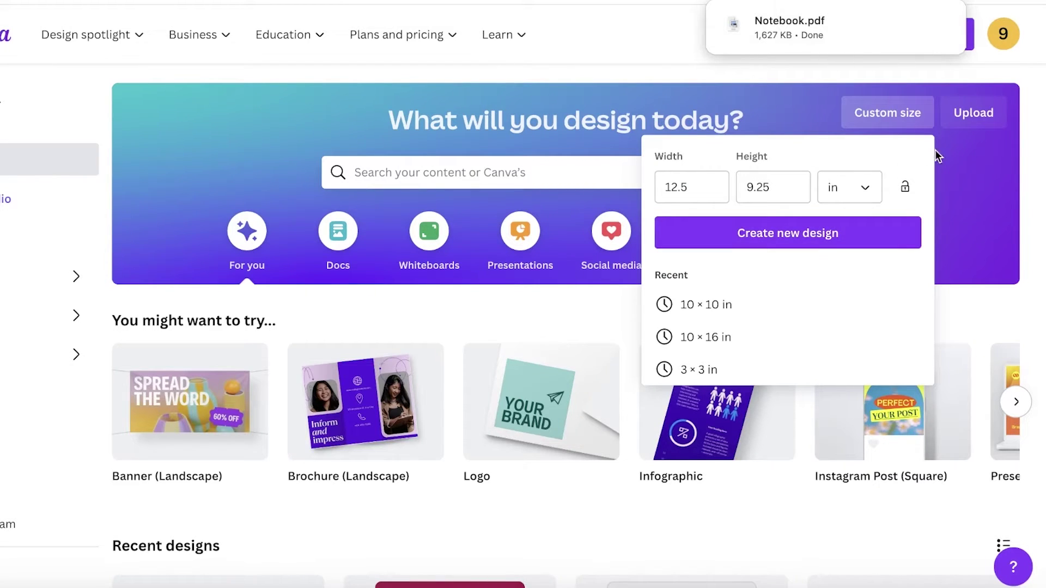
- In Custom size for a new design, enter a width of 6 and select the height
left_click(937, 156)
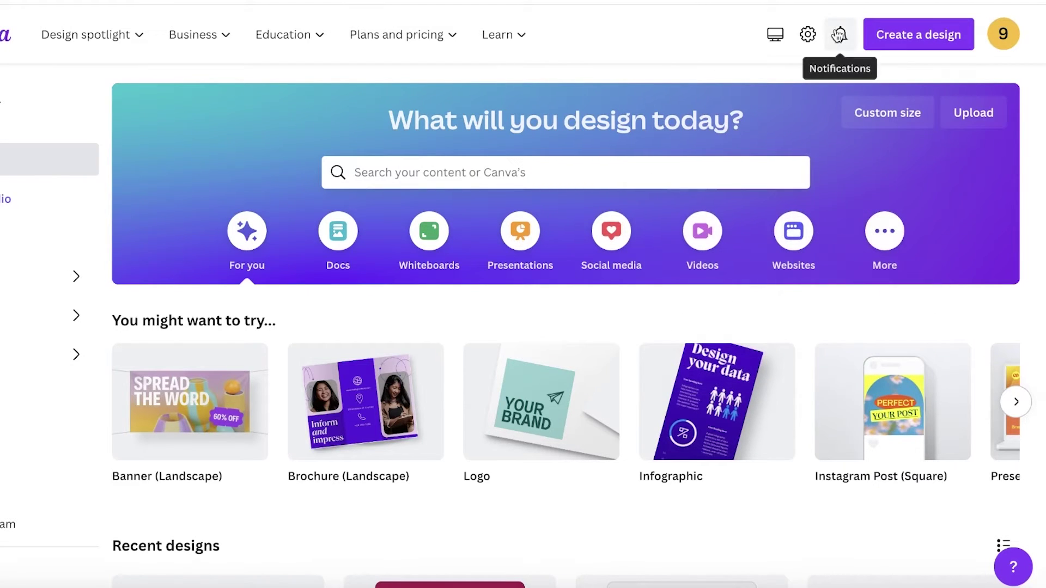
left_click(872, 115)
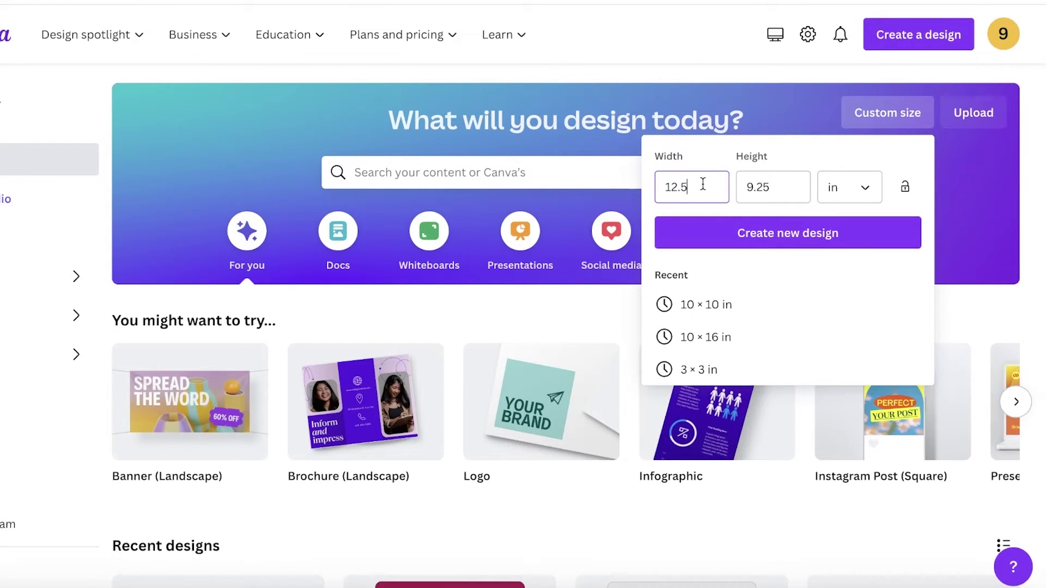
key("BackSpace")
key("BackSpace")
type("6")
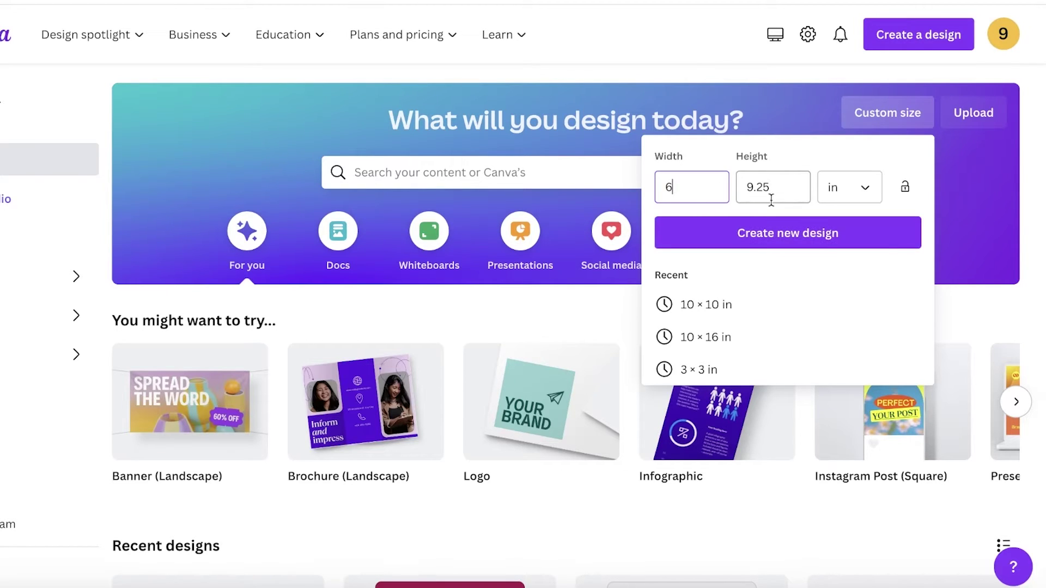
left_click(787, 187)
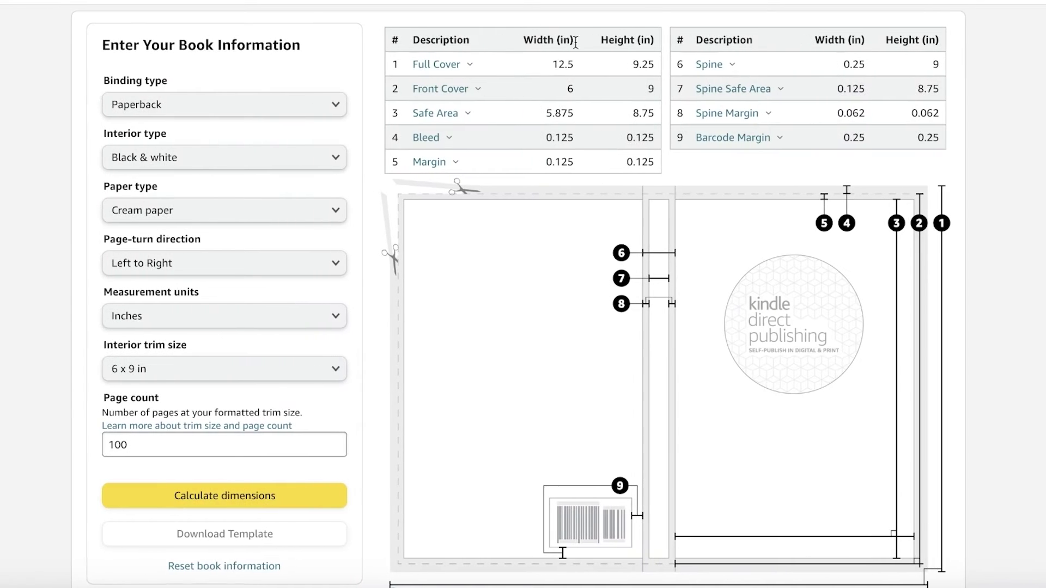
- Review the KDP calculator's 6 x 9 in, 100-page cover dimension tables
scroll(584, 59, "up", 1)
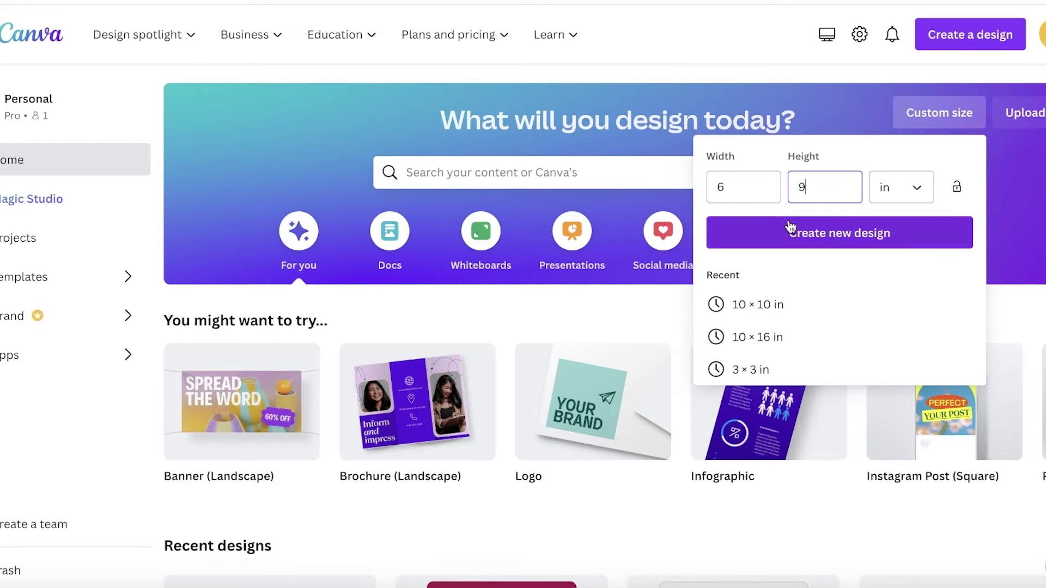
- Create a new blank design at width 6 and height 9, keeping inches as units
left_click(748, 197)
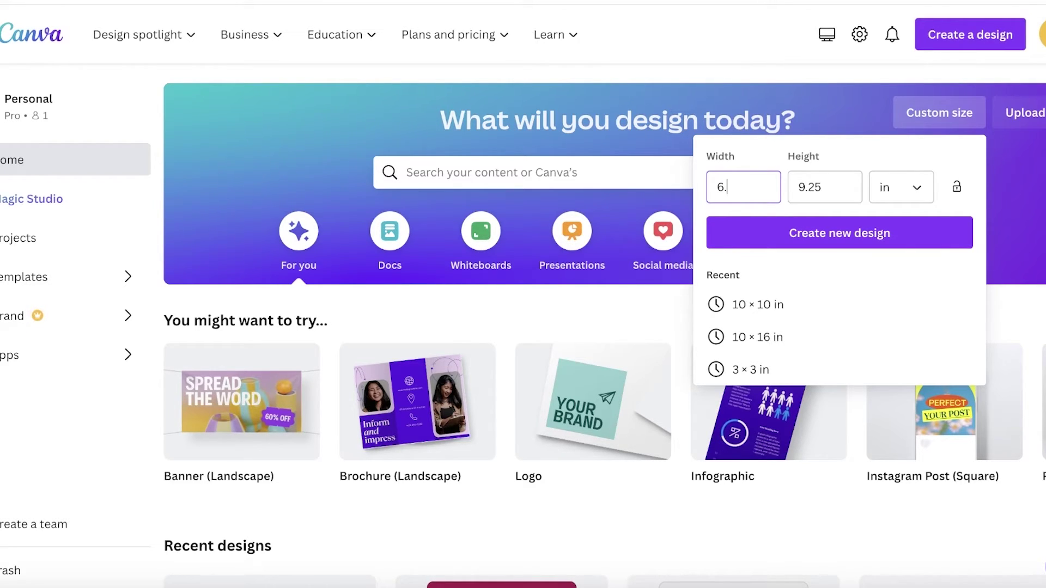
left_click(818, 191)
left_click(870, 195)
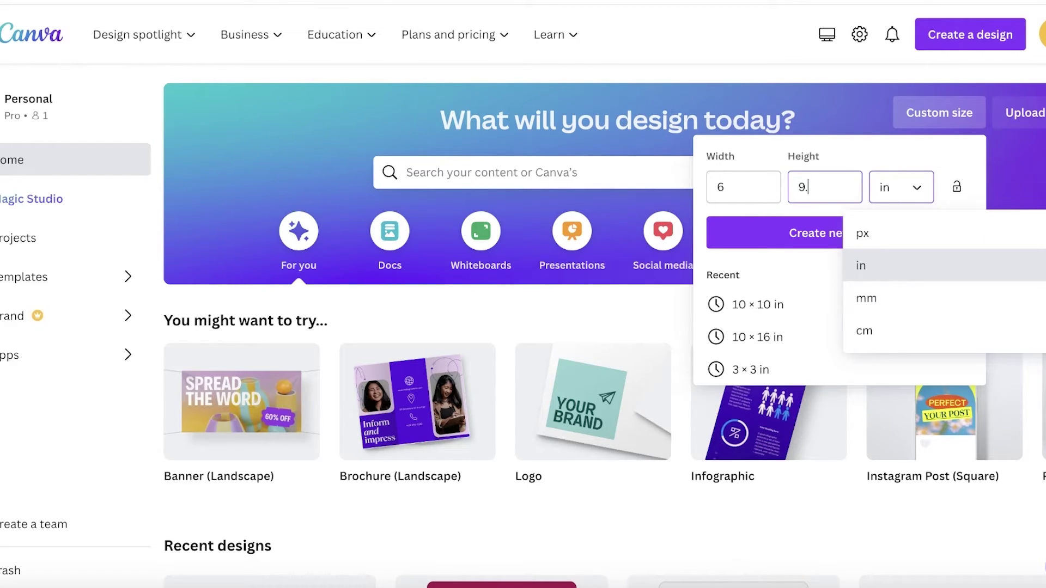
left_click(804, 157)
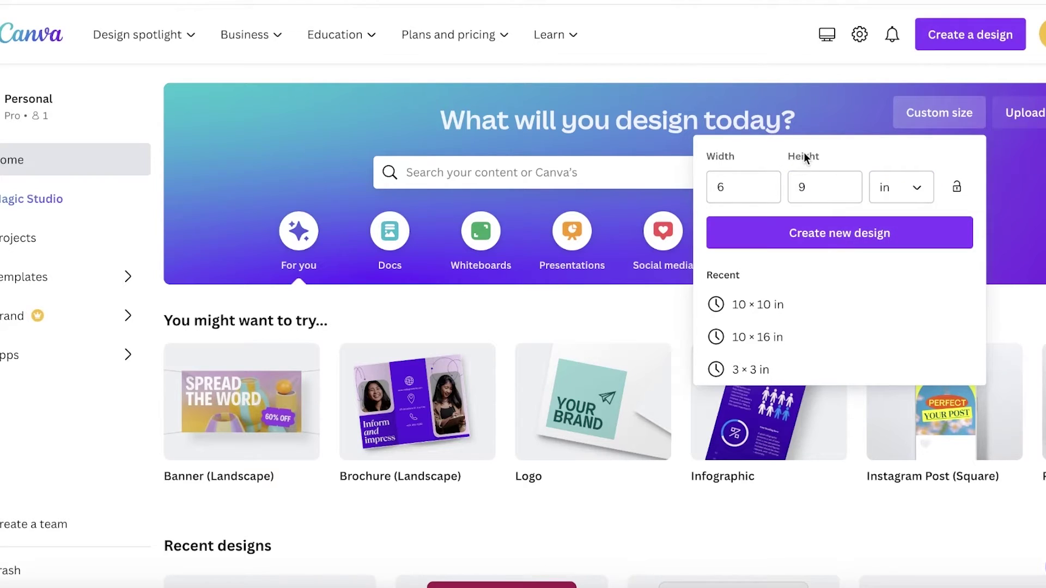
left_click(852, 245)
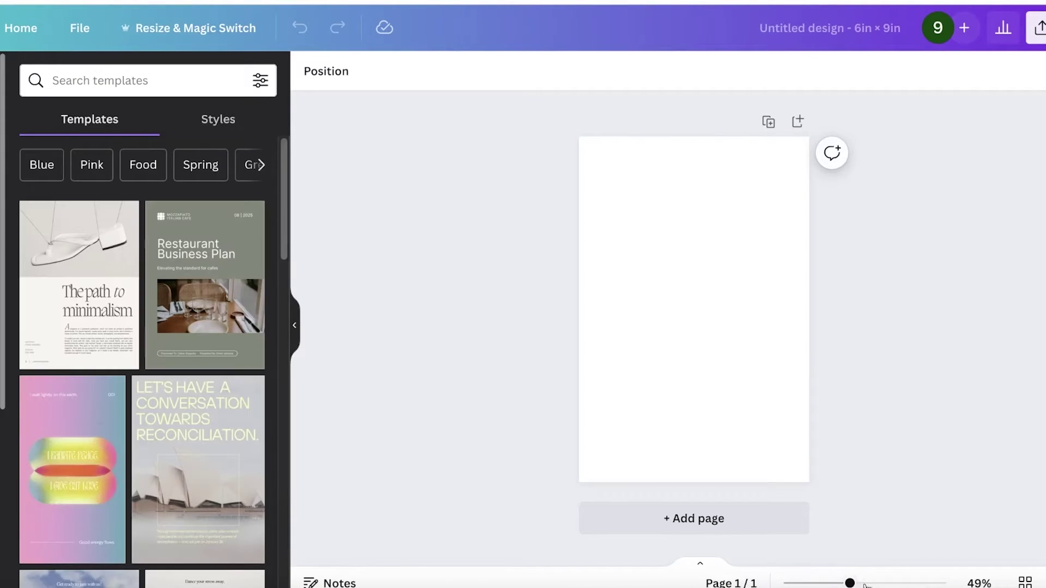
- Add a default 'Add a heading' text box to the blank page
left_click(853, 583)
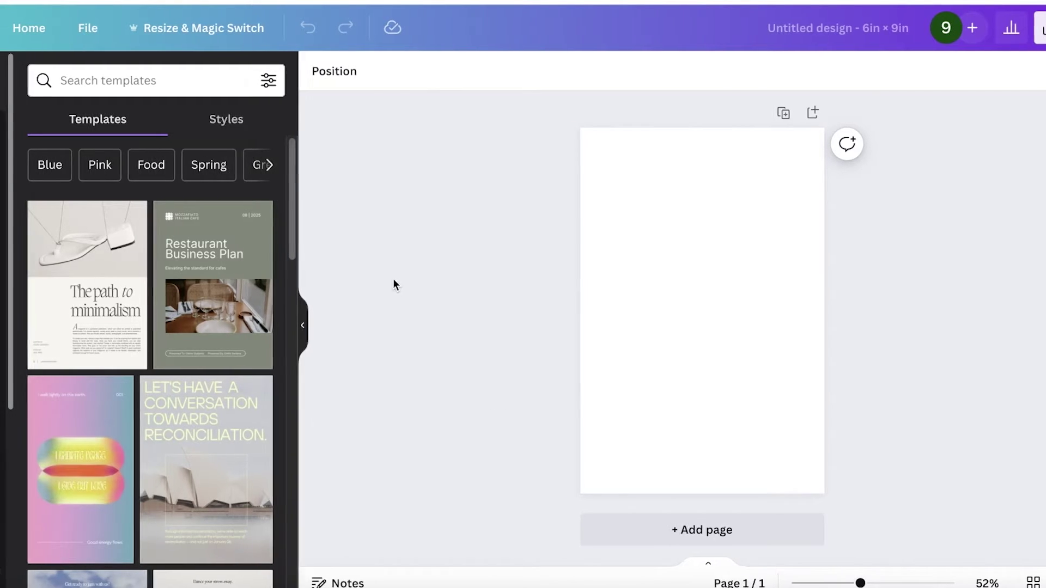
left_click(20, 185)
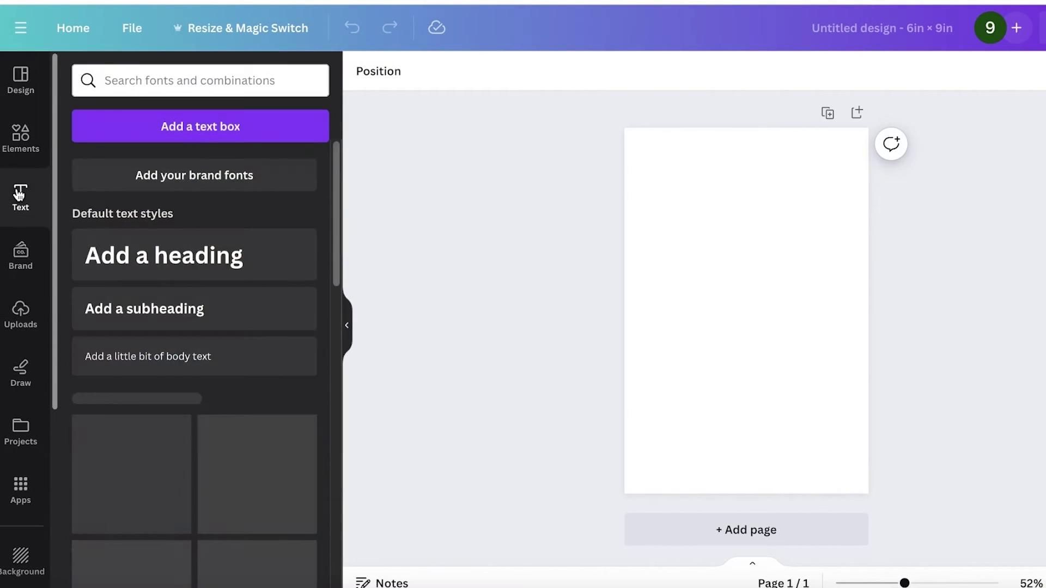
left_click(163, 256)
left_click(757, 274)
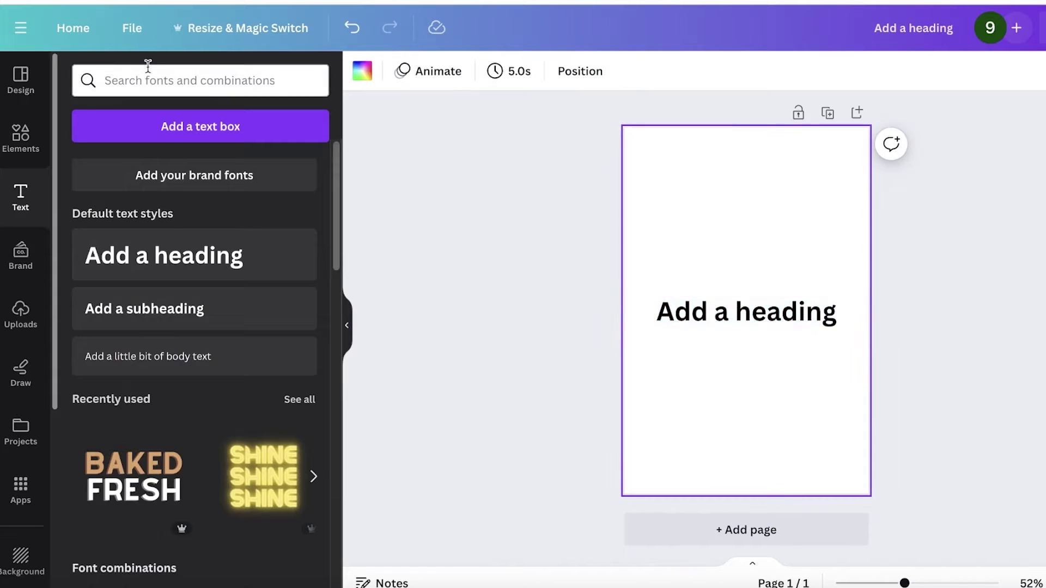
- Show the full Photos collection in the Elements library
left_click(4, 88)
left_click(20, 139)
scroll(267, 327, "down", 1)
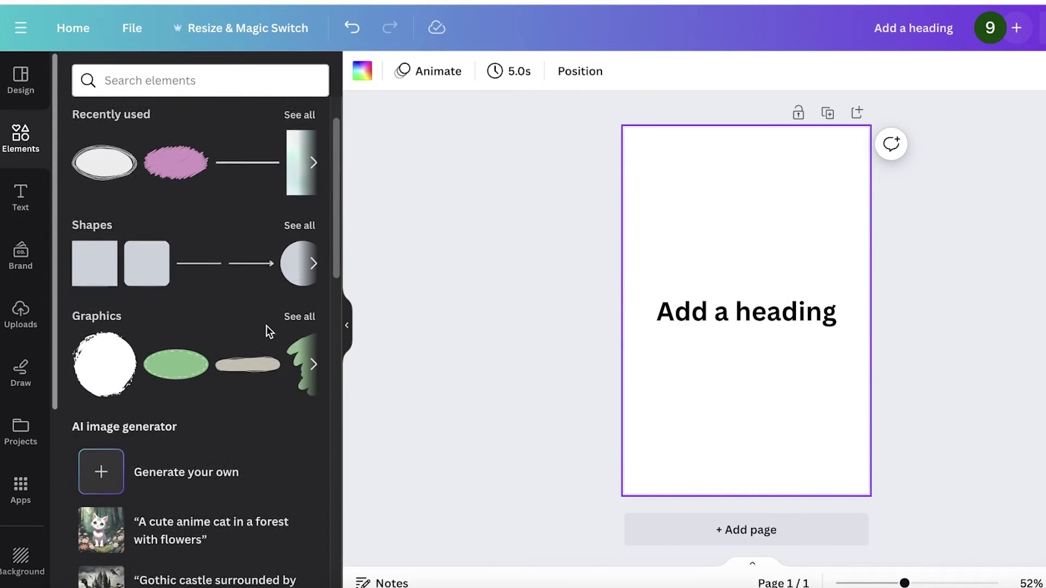
scroll(282, 285, "down", 12)
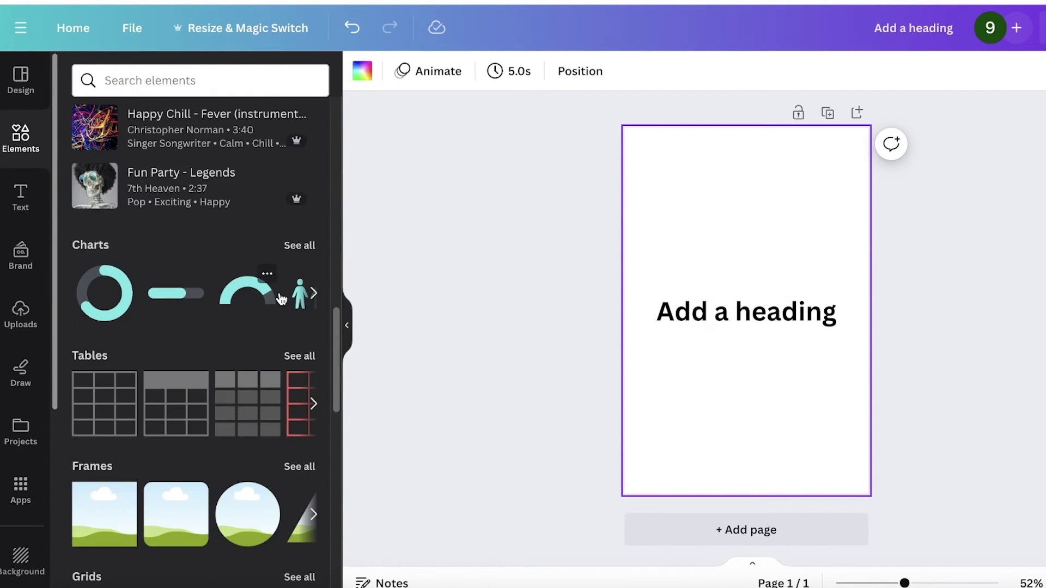
scroll(277, 283, "up", 2)
scroll(278, 284, "up", 3)
left_click(304, 212)
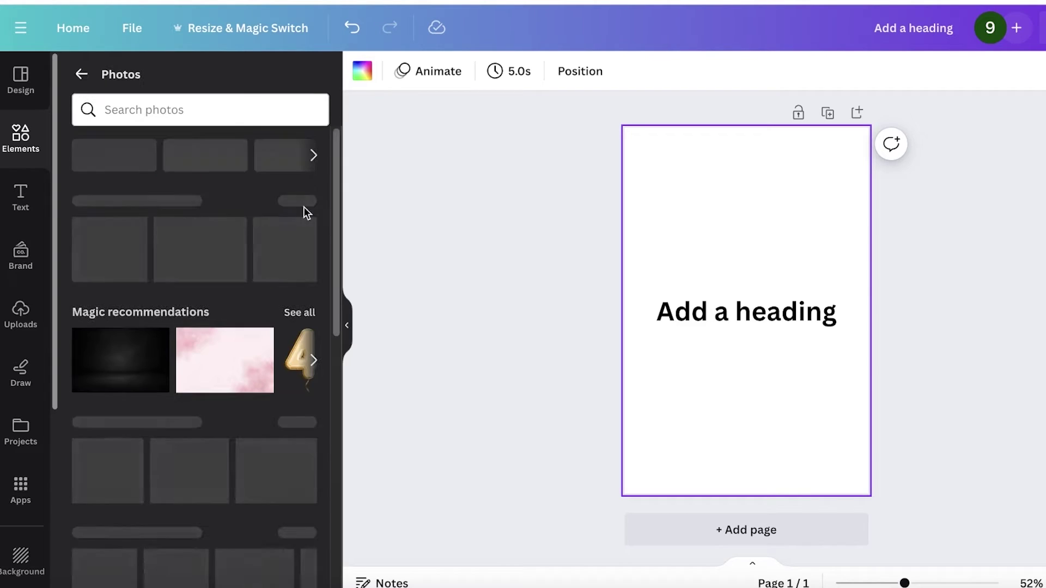
- Search elements for 'background' and add the pastel gradient graphic to the page
type("back")
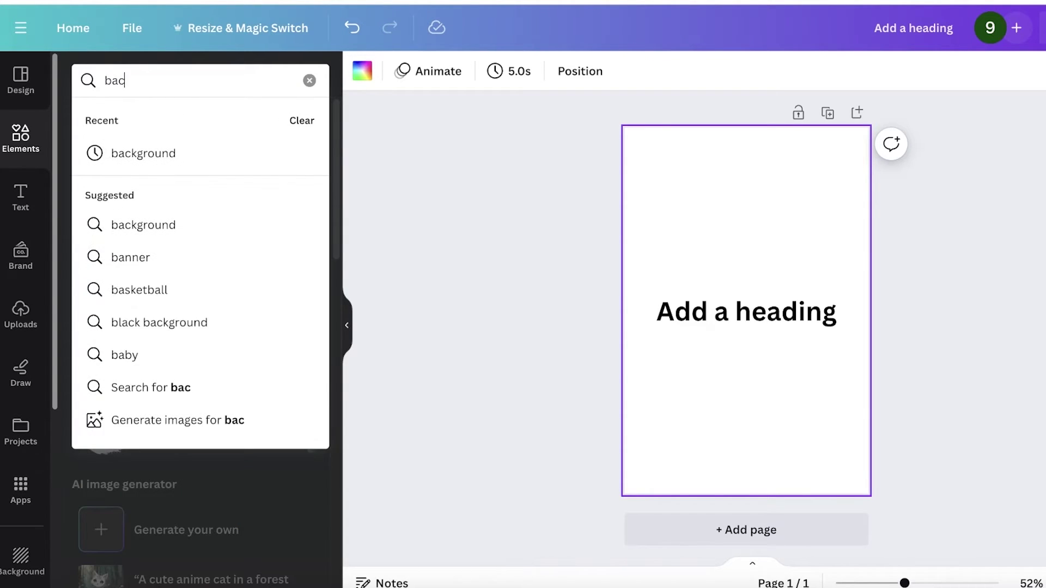
left_click(169, 221)
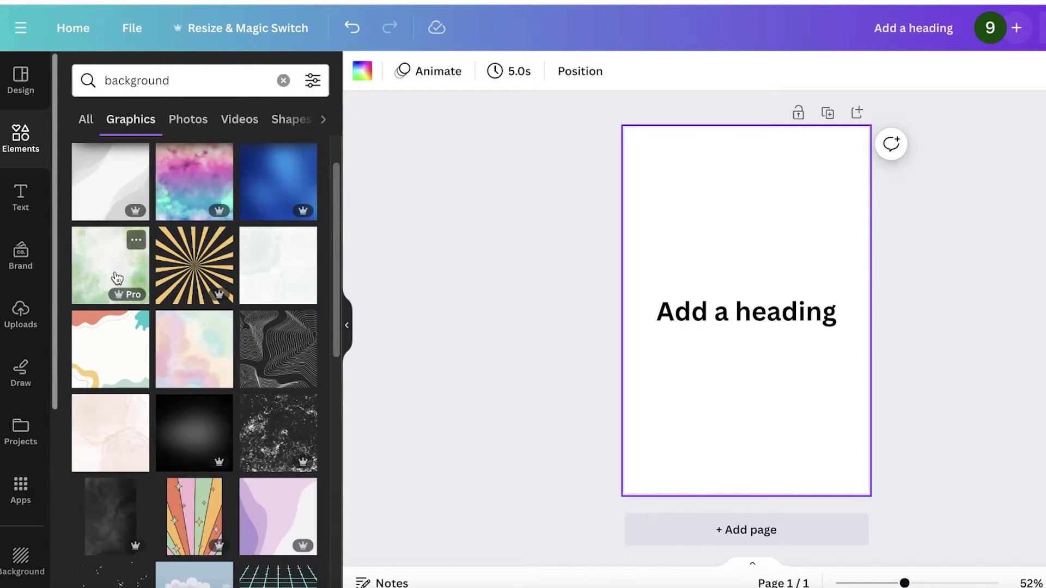
scroll(223, 370, "down", 3)
scroll(226, 377, "down", 10)
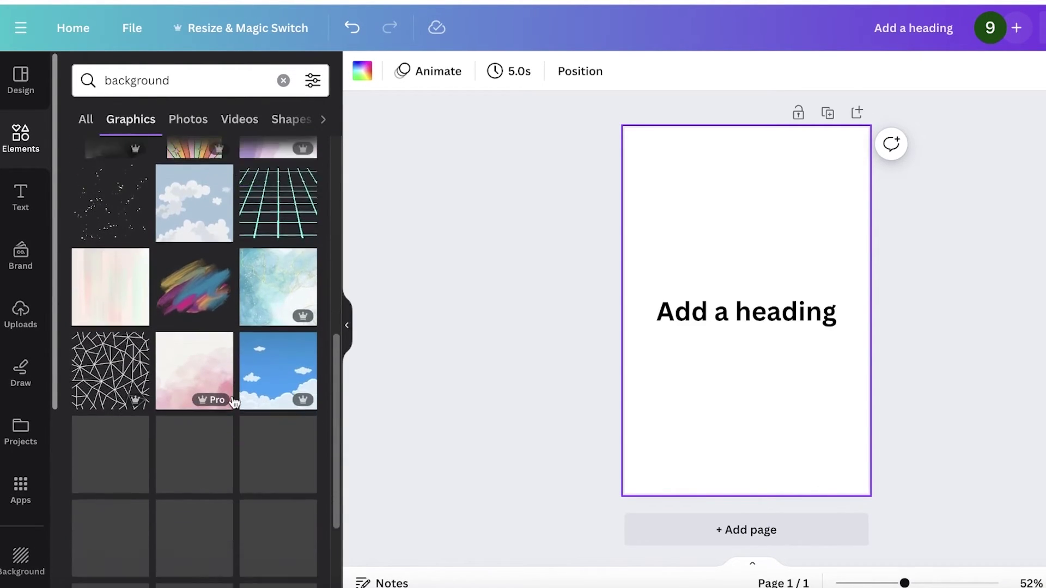
scroll(283, 231, "down", 3)
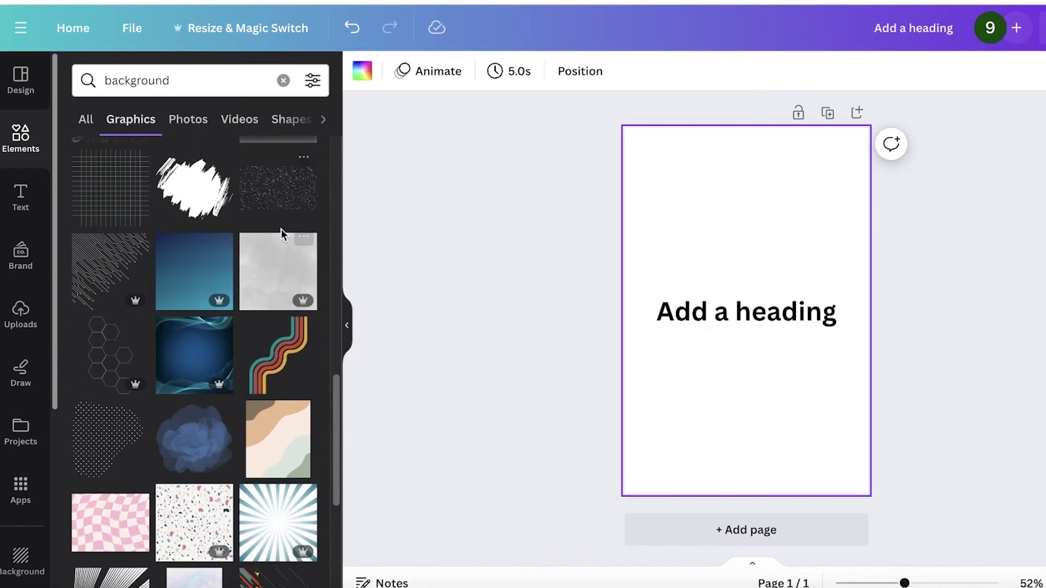
scroll(283, 257, "up", 3)
left_click(278, 267)
- Stretch the gradient over the whole page and set its transparency to 55
left_click_drag(810, 322, 772, 224)
left_click_drag(805, 310, 1023, 528)
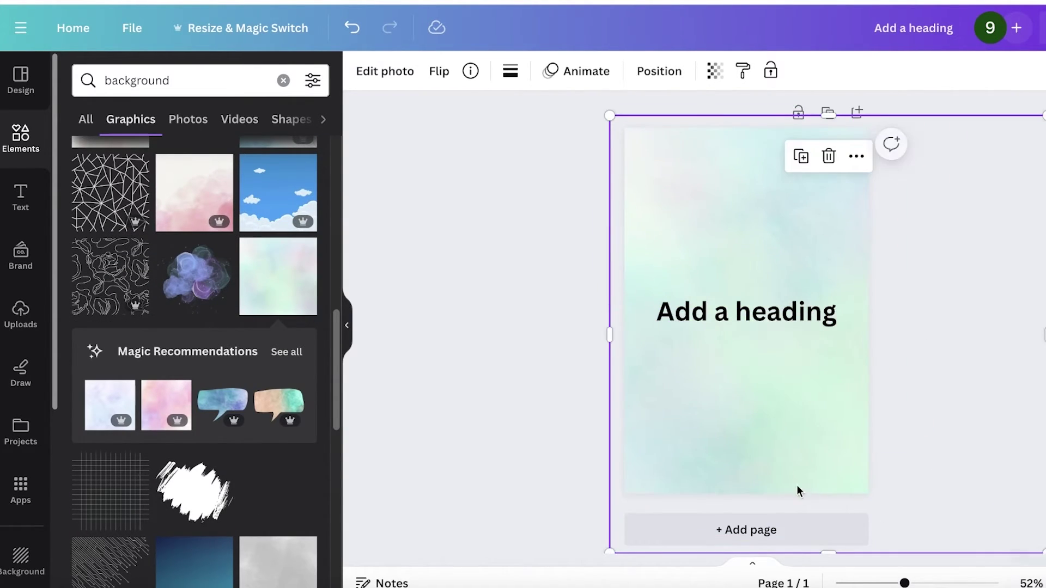
left_click(723, 69)
left_click_drag(687, 136, 647, 141)
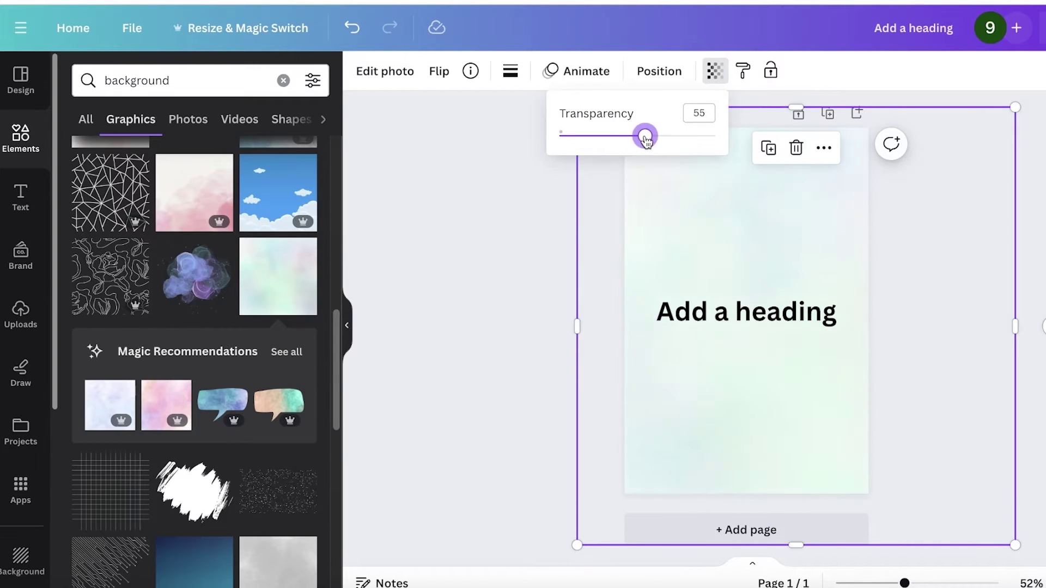
- Retype the heading as 'The notebook belongs to' with a writing line below, then select it for recolouring
double_click(834, 308)
left_click(775, 315)
triple_click(774, 315)
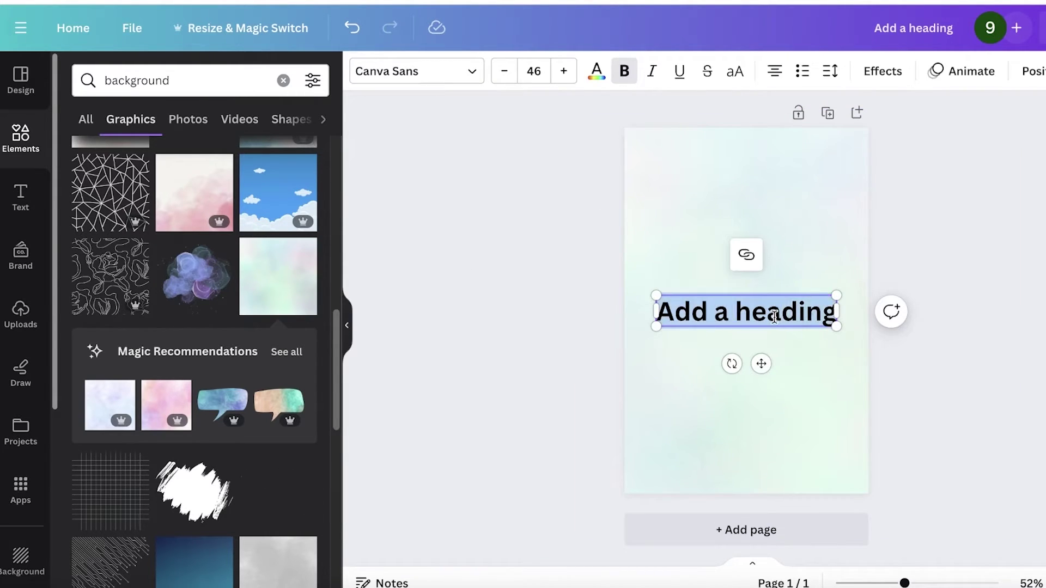
type("The note")
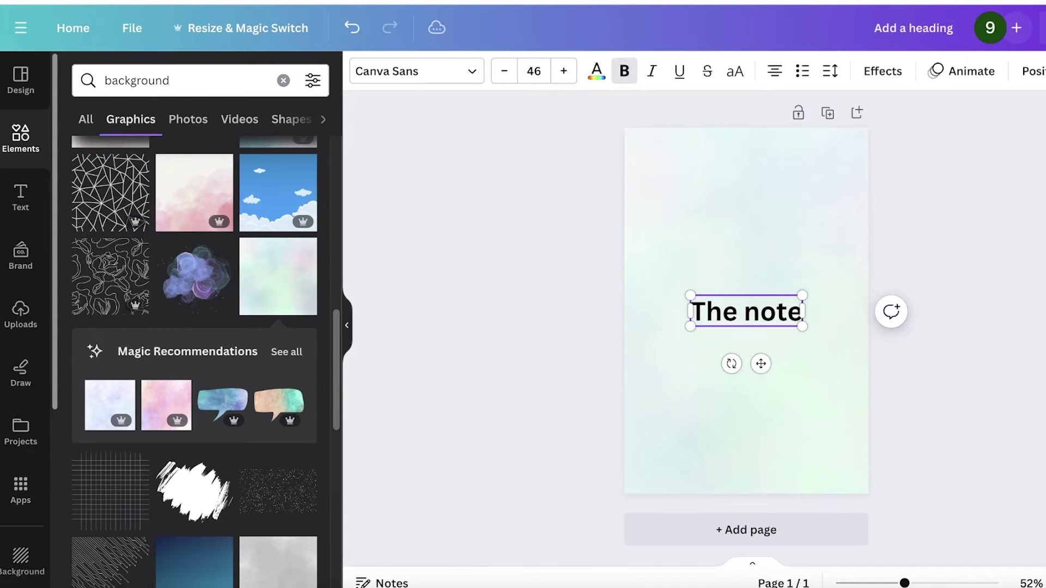
type("book belonfs")
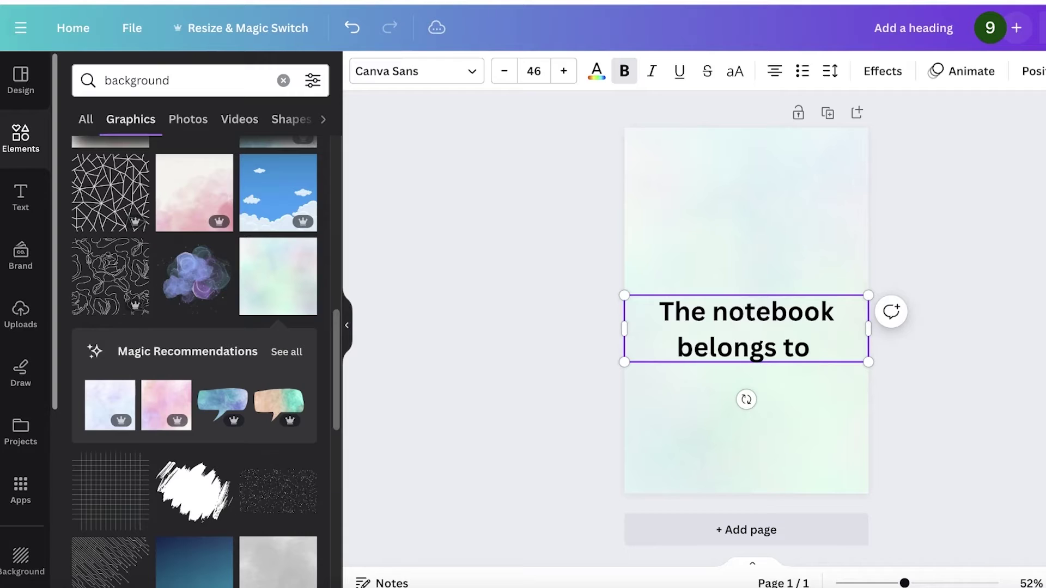
type(" to")
key("Return")
key("Return")
key("BackSpace")
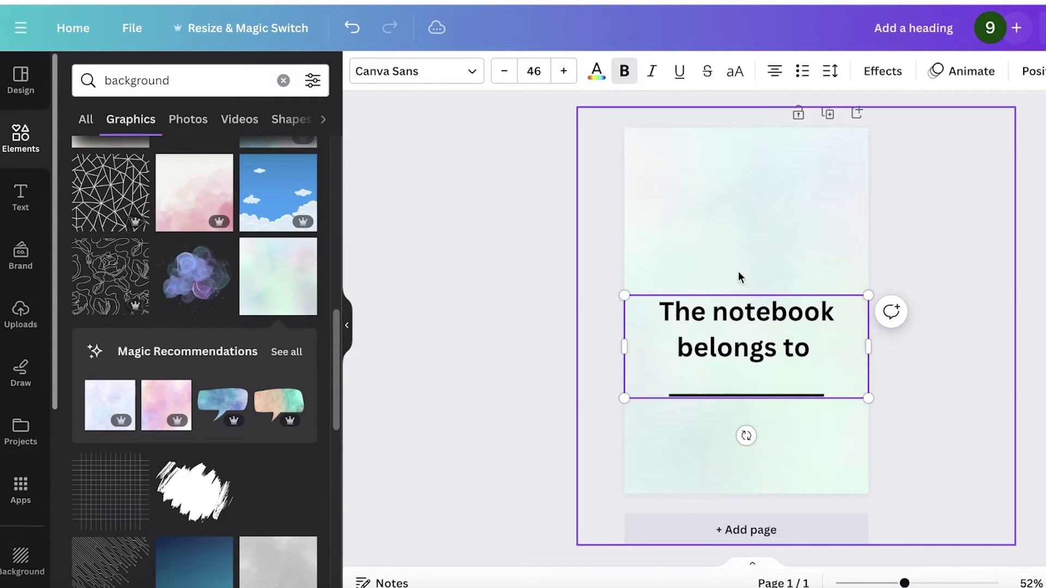
double_click(724, 311)
left_click_drag(648, 321, 874, 420)
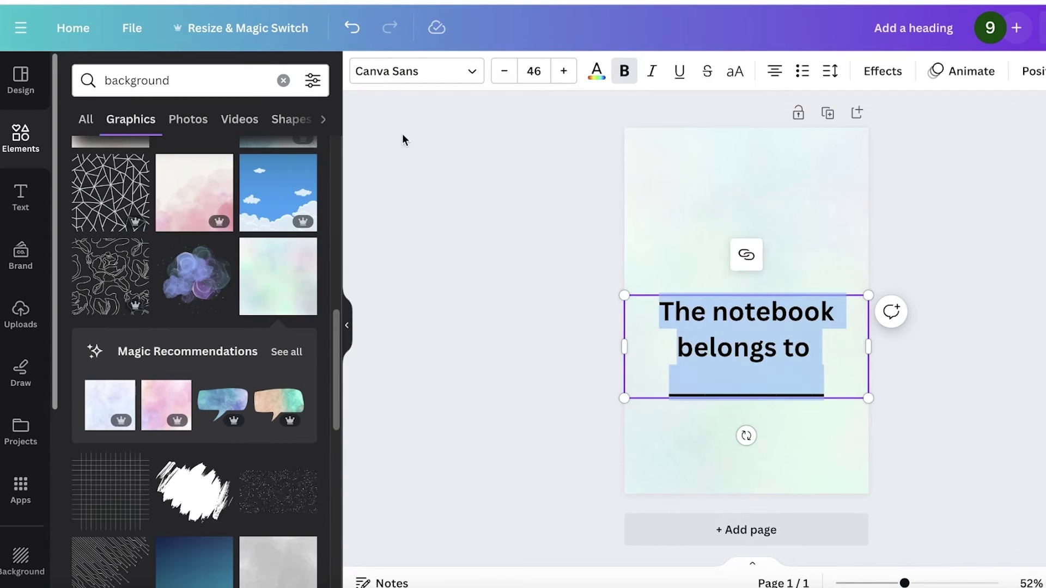
left_click(596, 70)
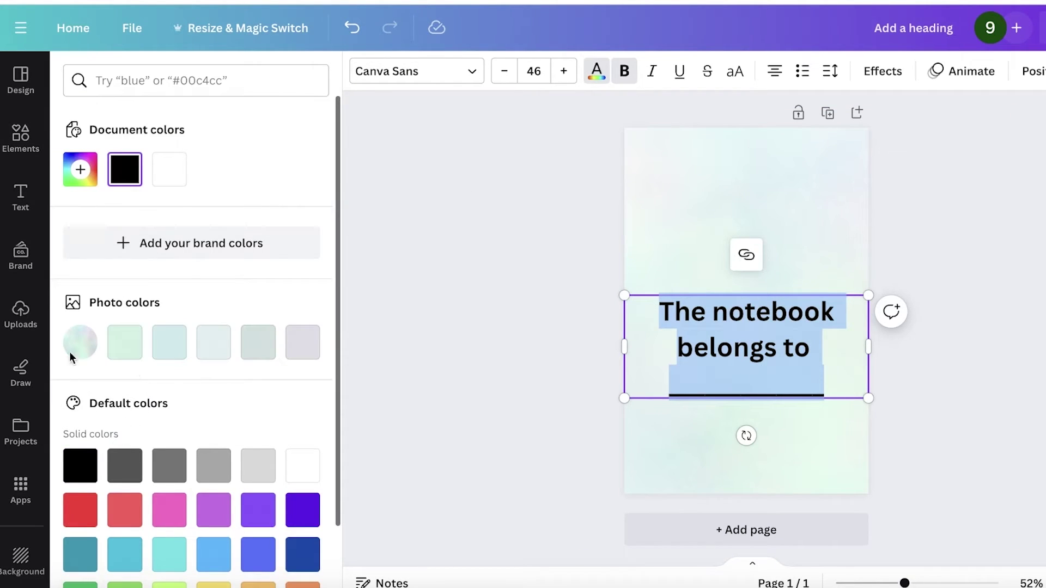
- Resize the heading down to about size 19 and snap it onto the page's centre guide
left_click(904, 270)
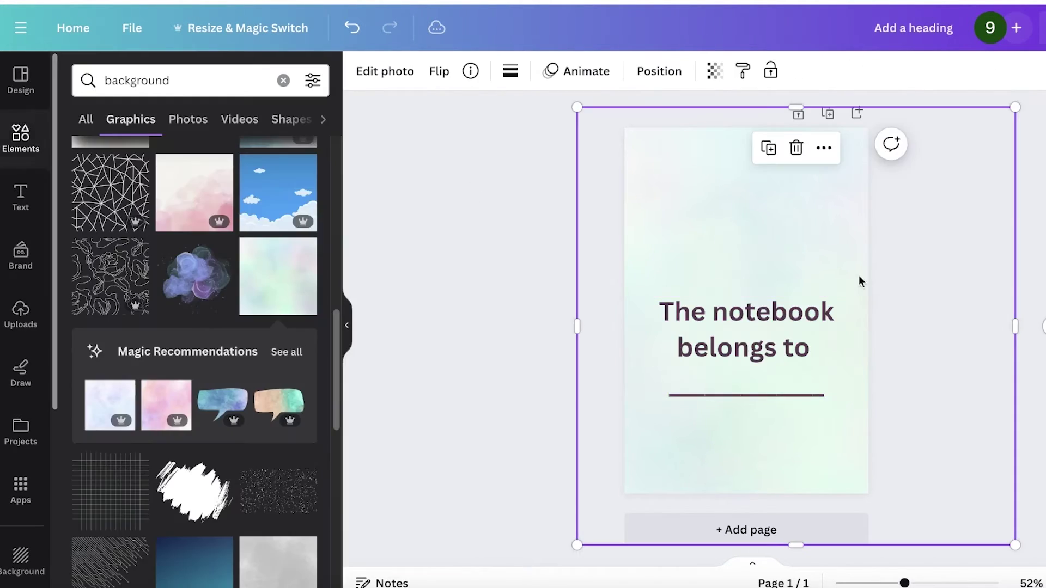
left_click(807, 371)
left_click_drag(864, 400, 725, 335)
left_click_drag(689, 373, 766, 343)
left_click(943, 353)
- Add page 2, try the gradient graphic on it, then delete it to leave the page blank
left_click(807, 527)
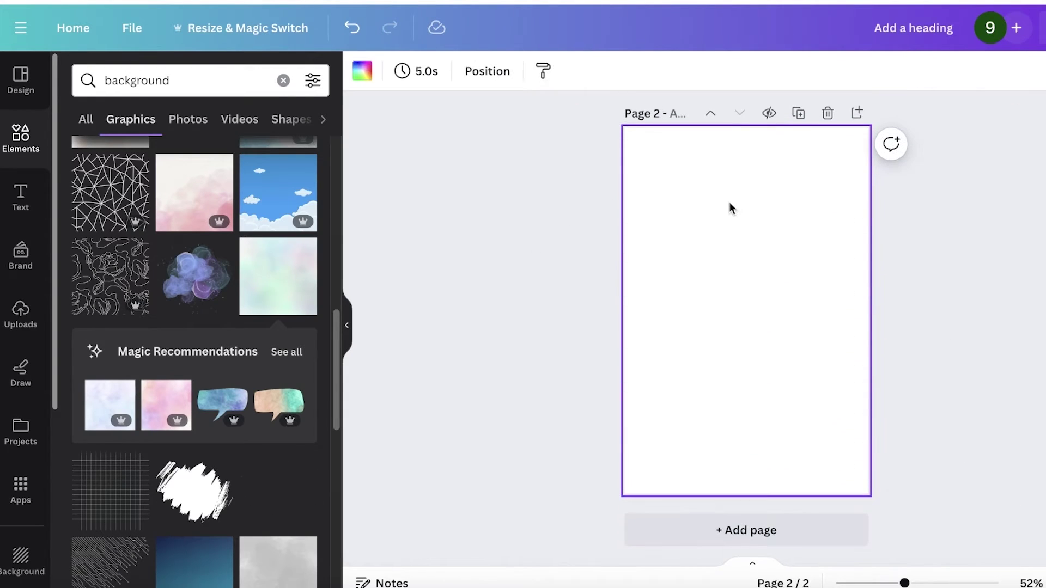
left_click(262, 288)
left_click_drag(743, 334, 741, 242)
left_click_drag(813, 325, 845, 479)
left_click_drag(824, 299, 736, 317)
left_click_drag(830, 422, 778, 423)
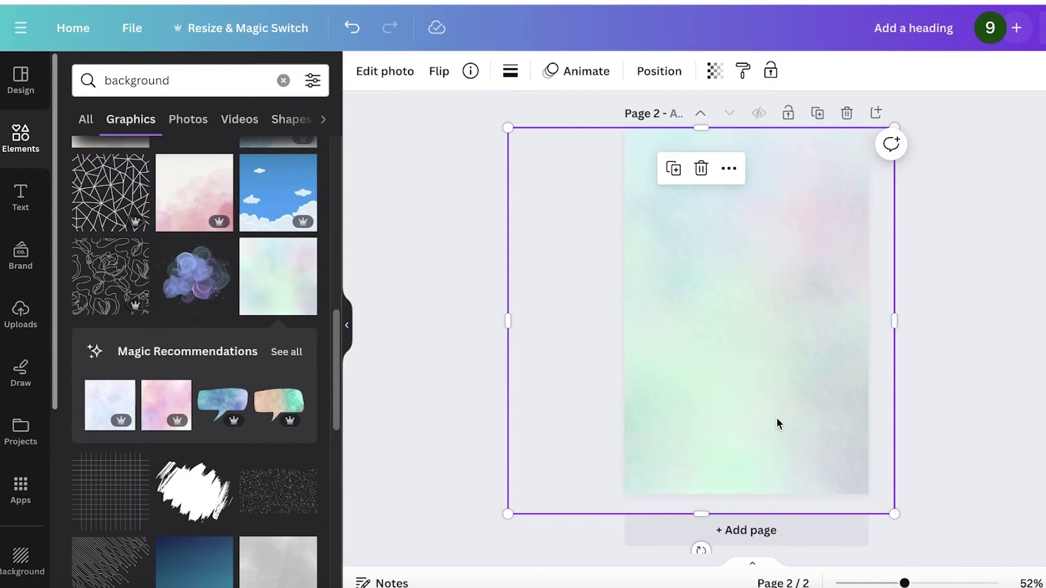
key("Delete")
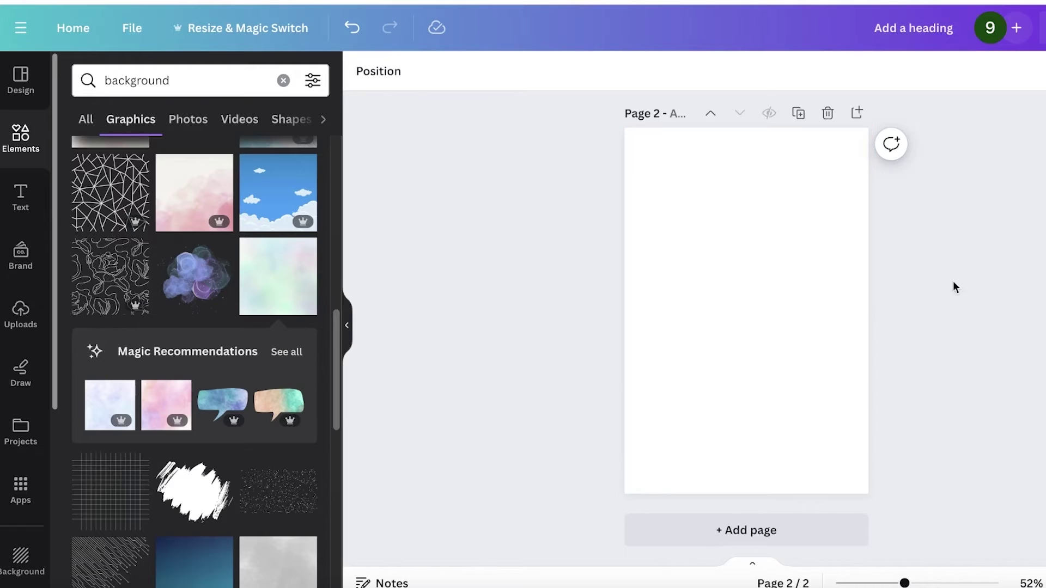
- Search the elements for 'line' and add a plain straight line to page 2
left_click(19, 193)
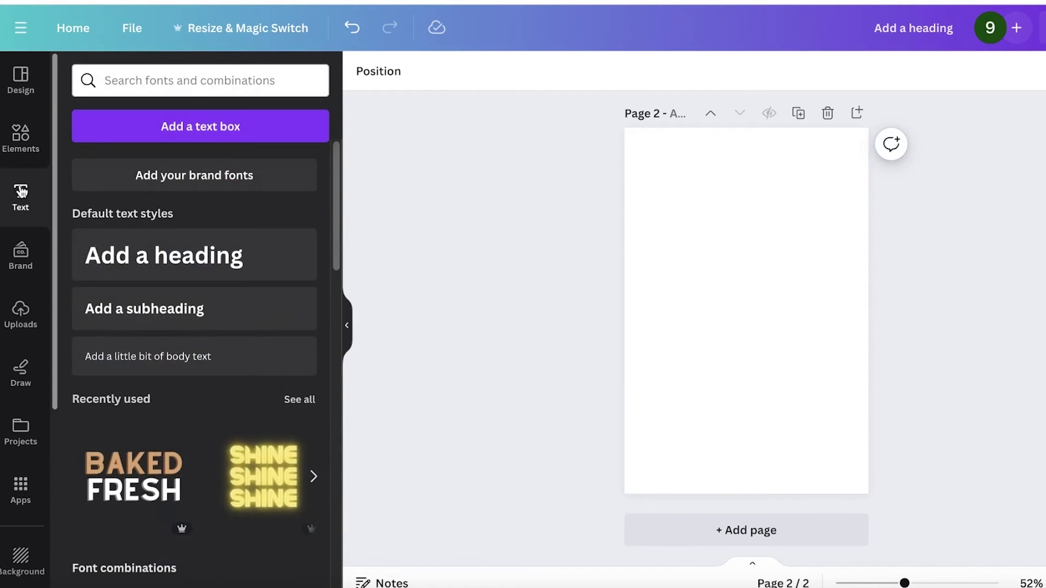
left_click(18, 154)
left_click(190, 88)
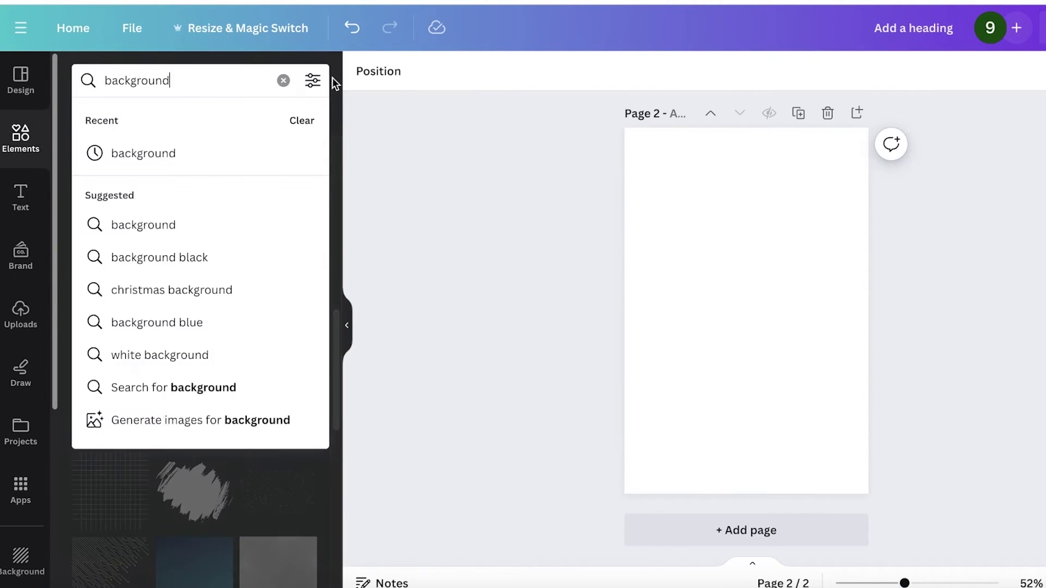
left_click(279, 81)
type("line")
key("Return")
left_click(138, 264)
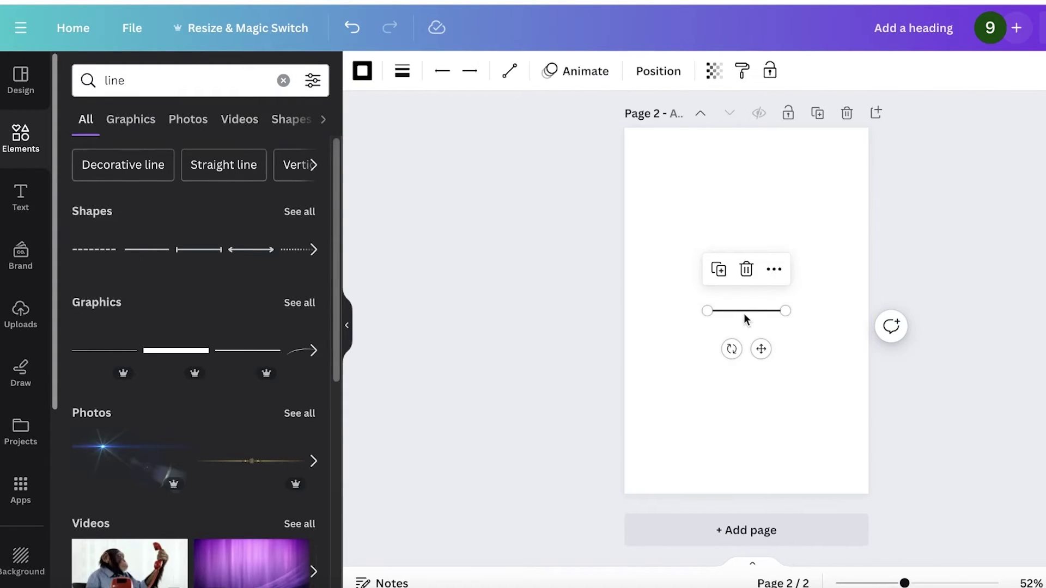
- Place the line at the top-left margin and set its length to 4.8
left_click_drag(757, 343, 834, 176)
left_click_drag(761, 212, 758, 210)
left_click_drag(844, 173, 794, 173)
mouse_move(735, 211)
left_mouse_down()
mouse_move(749, 212)
mouse_move(735, 211)
left_mouse_up()
left_click(803, 175)
left_click(779, 174)
left_click_drag(795, 172, 846, 171)
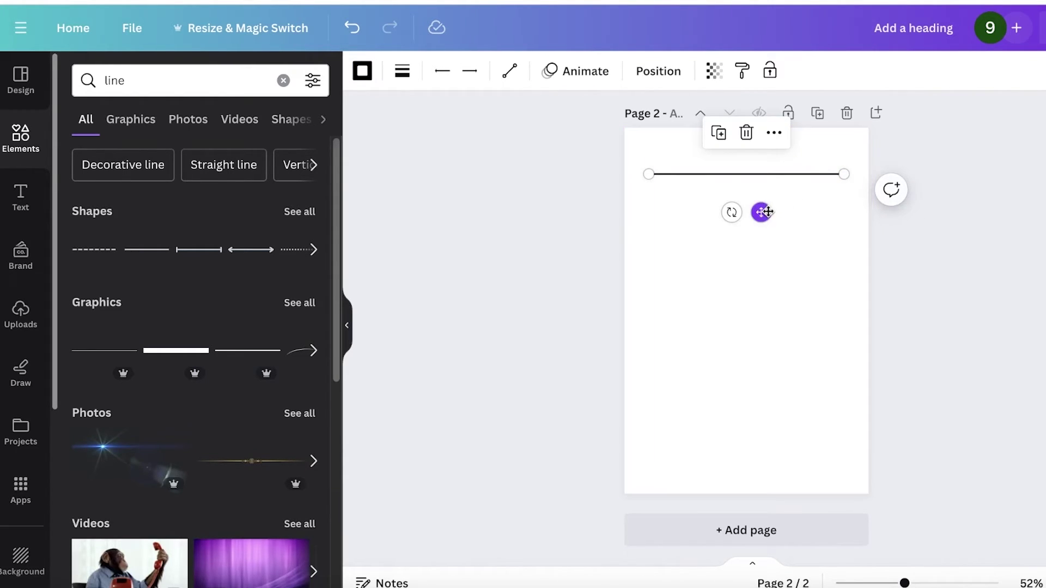
- Duplicate the line several times, stacking the copies down the page
key("ctrl+d")
left_click_drag(765, 212, 762, 353)
key("ctrl+d")
key("ctrl+d")
key("ctrl+d")
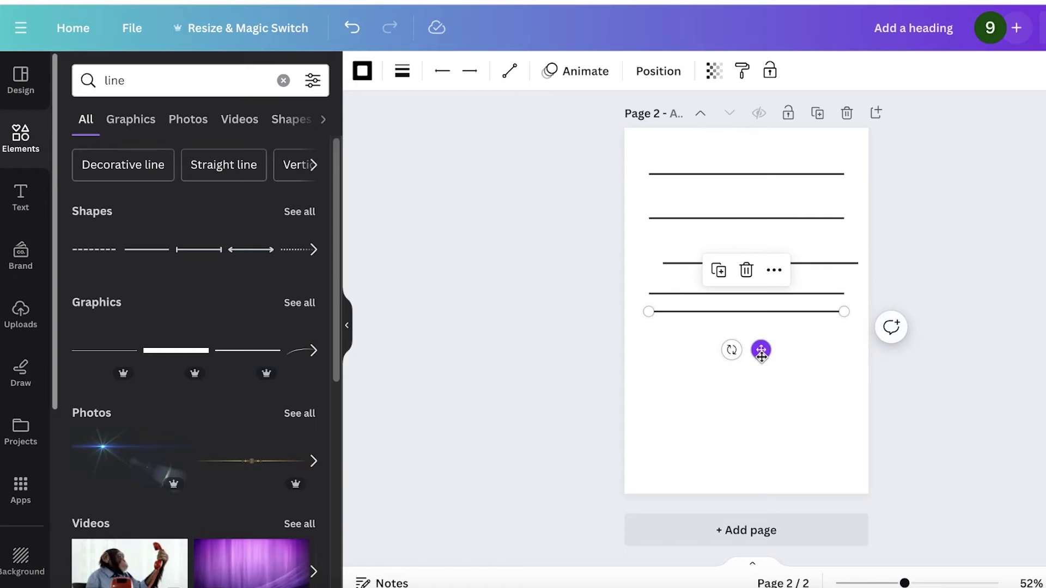
key("ctrl+d")
key("ctrl+d")
key("ctrl+d")
key("ctrl+d")
key("ctrl+d")
key("ctrl+d")
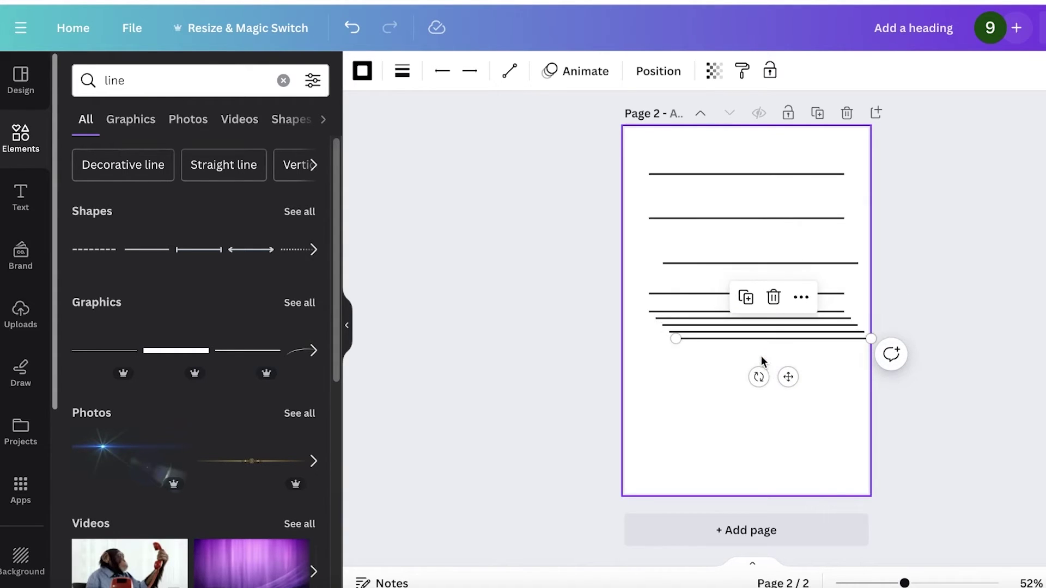
key("ctrl+d")
key("ctrl+d")
key("ctrl+d")
key("ctrl+d")
key("ctrl+d")
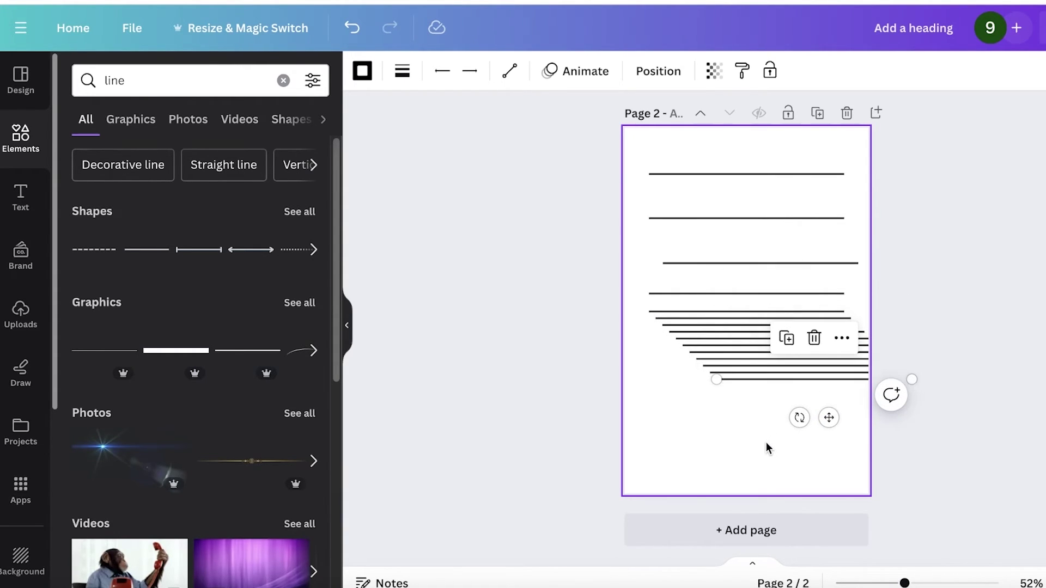
key("ctrl+d")
key("ctrl+d")
key("ctrl+d")
key("ctrl+d")
key("ctrl+d")
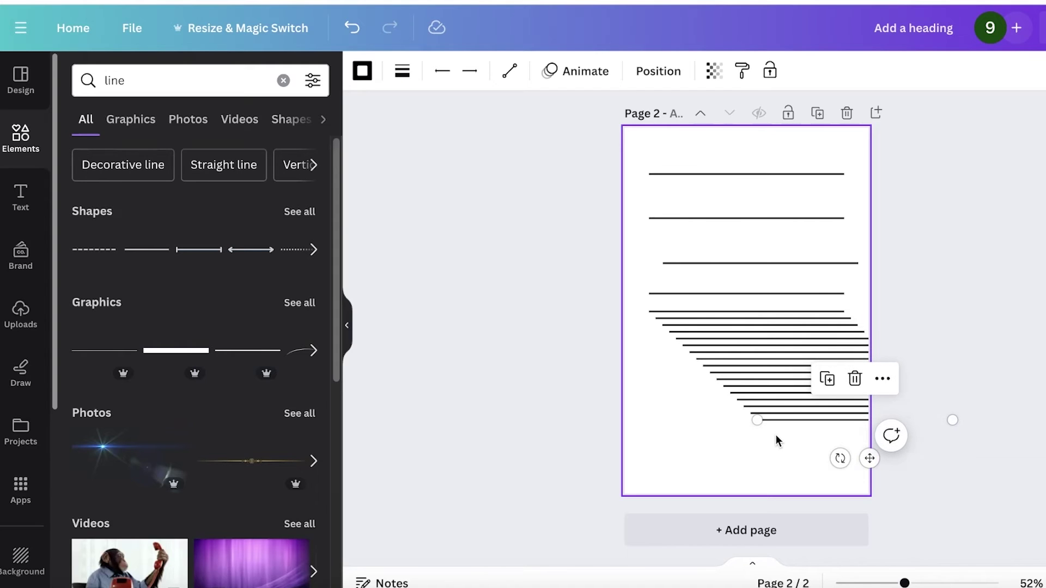
- Space all the lines evenly and shift the set left inside the page margins
left_click(695, 408)
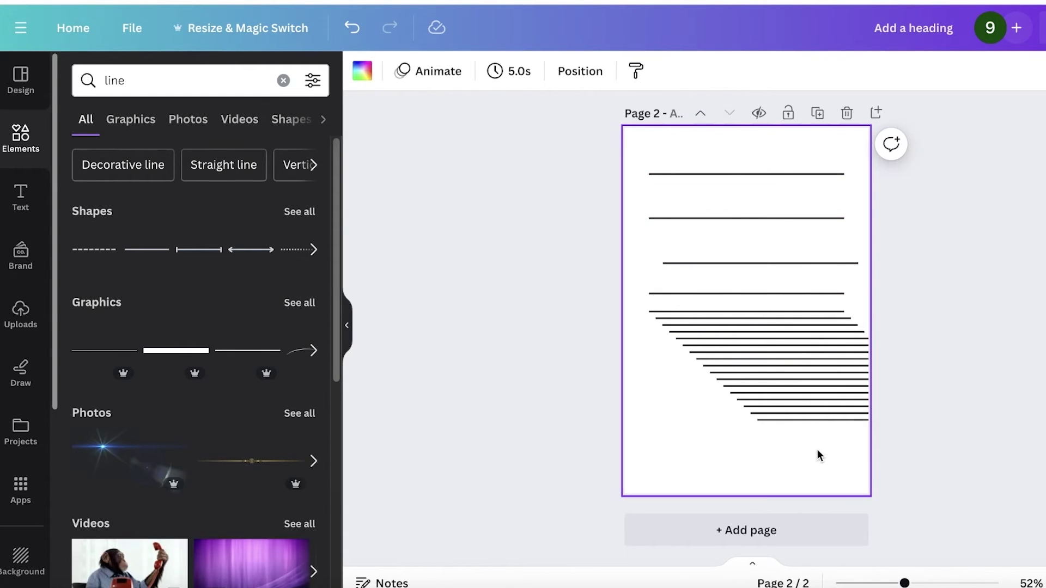
left_click_drag(817, 455, 724, 136)
right_click(846, 145)
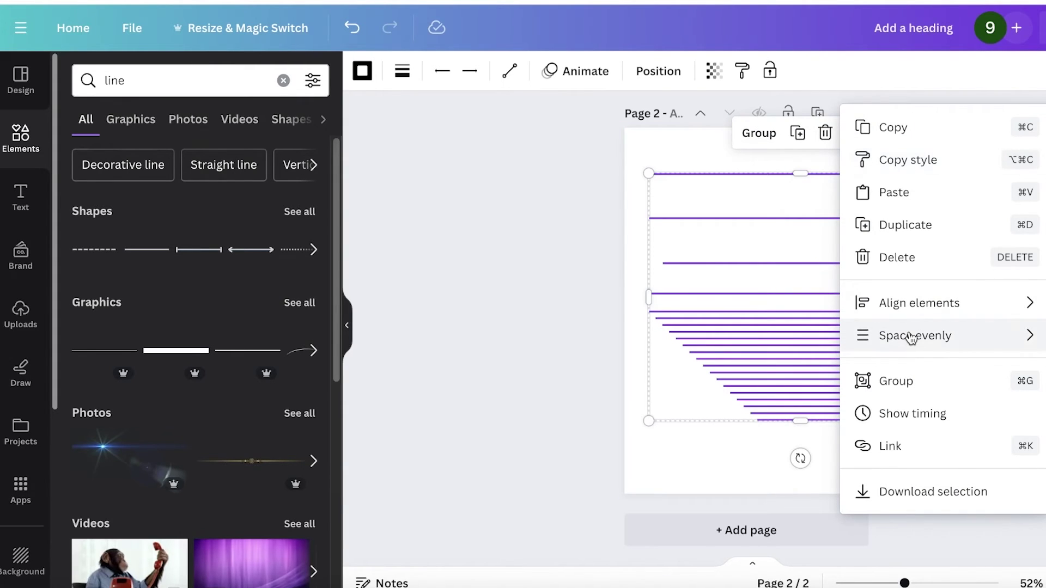
mouse_move(911, 338)
left_click(999, 338)
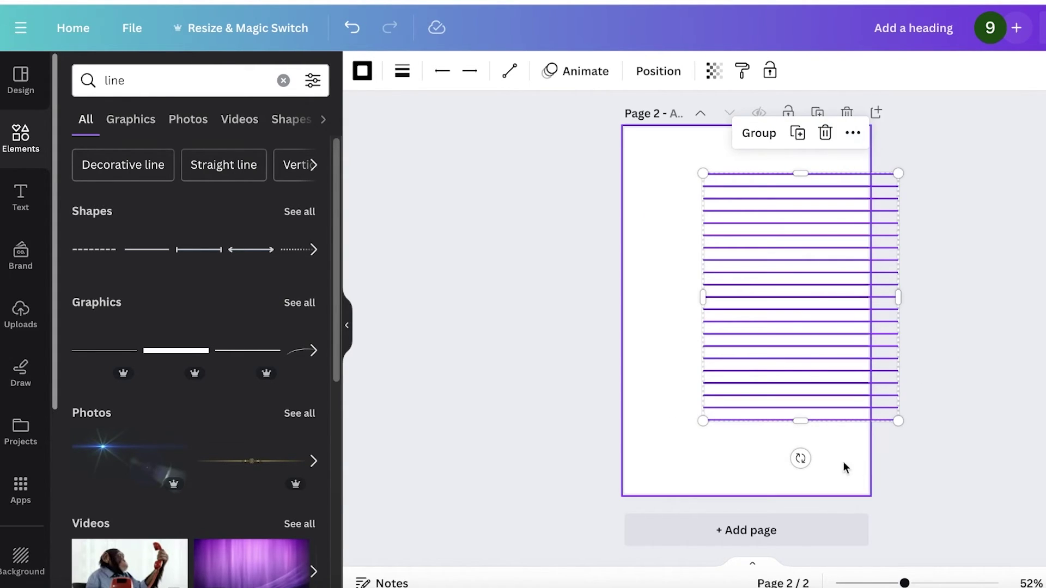
left_click(721, 188)
key("ctrl+a")
left_click_drag(794, 329, 732, 261)
- Move the bottom lines down toward the page bottom, then select all lines
left_click(664, 458)
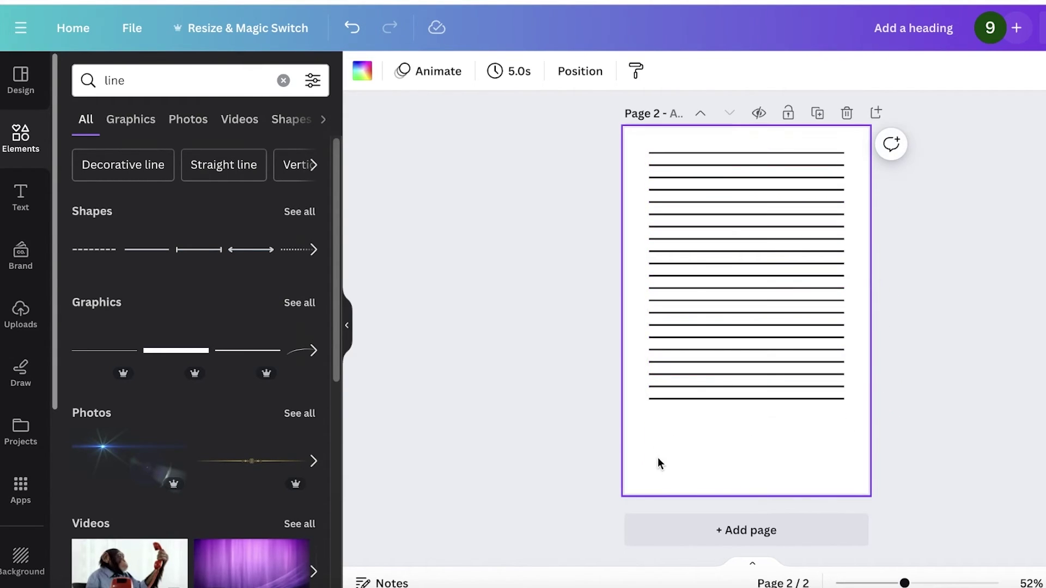
left_click_drag(697, 445, 716, 332)
left_click_drag(739, 369, 738, 442)
left_click(1009, 332)
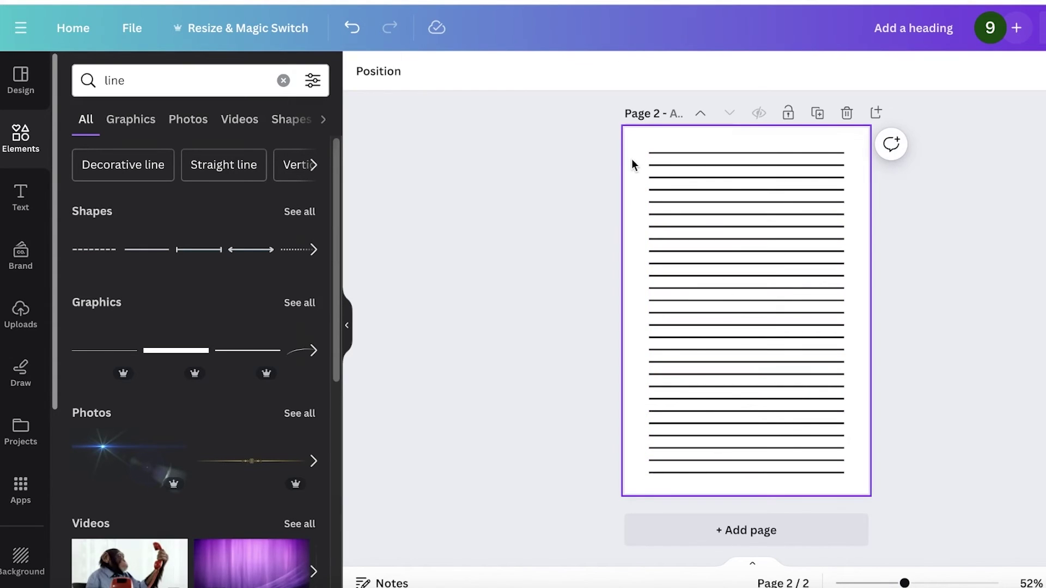
left_click_drag(645, 144, 705, 518)
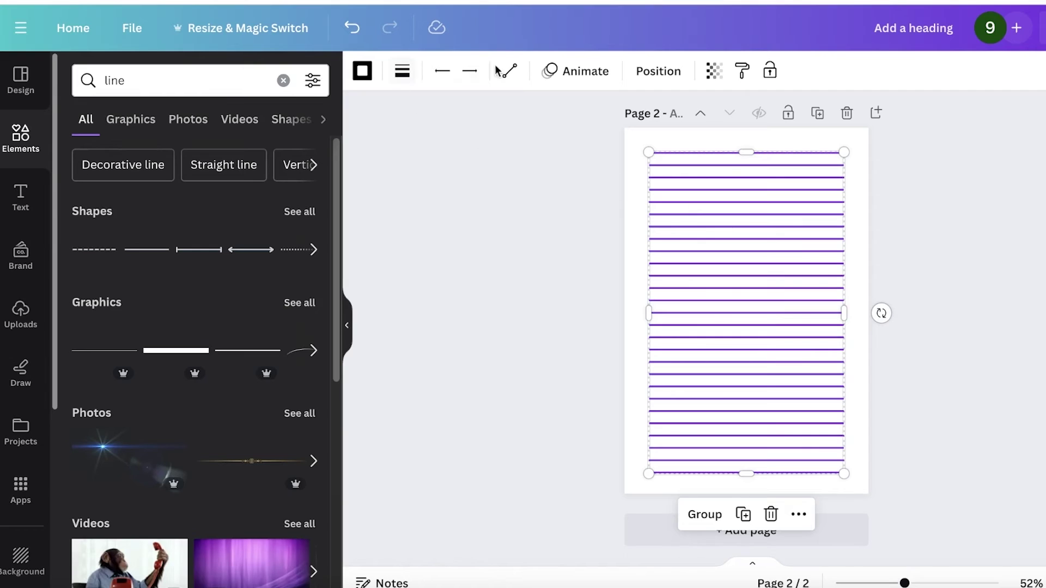
- Recolour all the writing lines to custom gray #707070 and scroll down through the pages
left_click(362, 71)
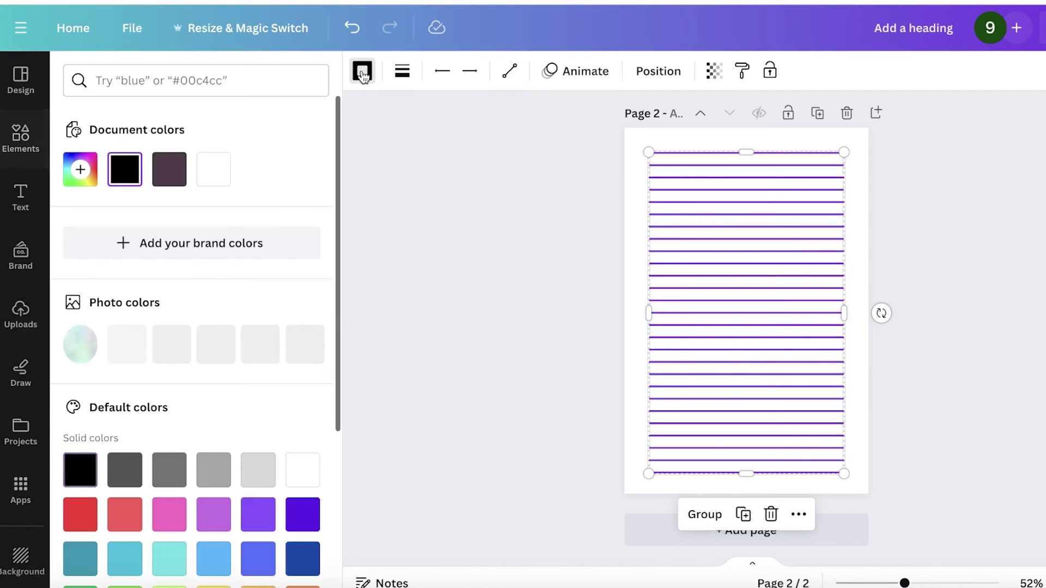
left_click(97, 181)
left_click(105, 280)
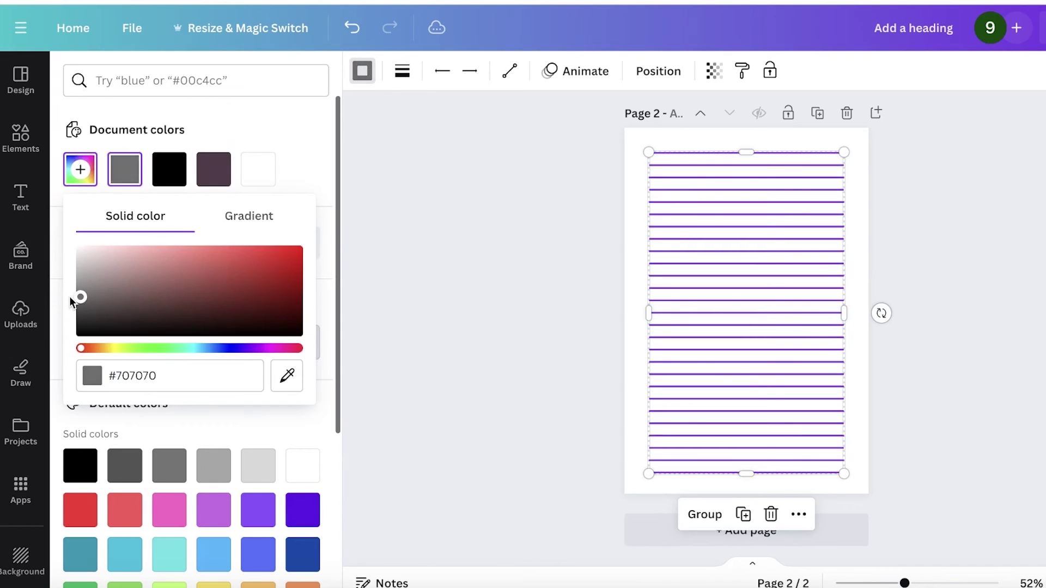
left_click_drag(68, 290, 69, 287)
left_click(469, 201)
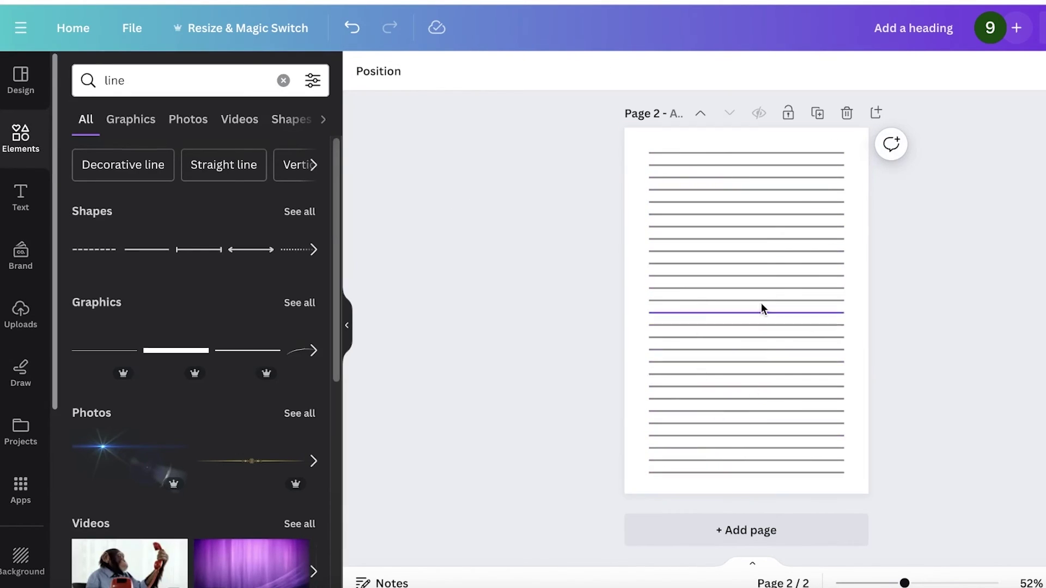
scroll(762, 305, "down", 1)
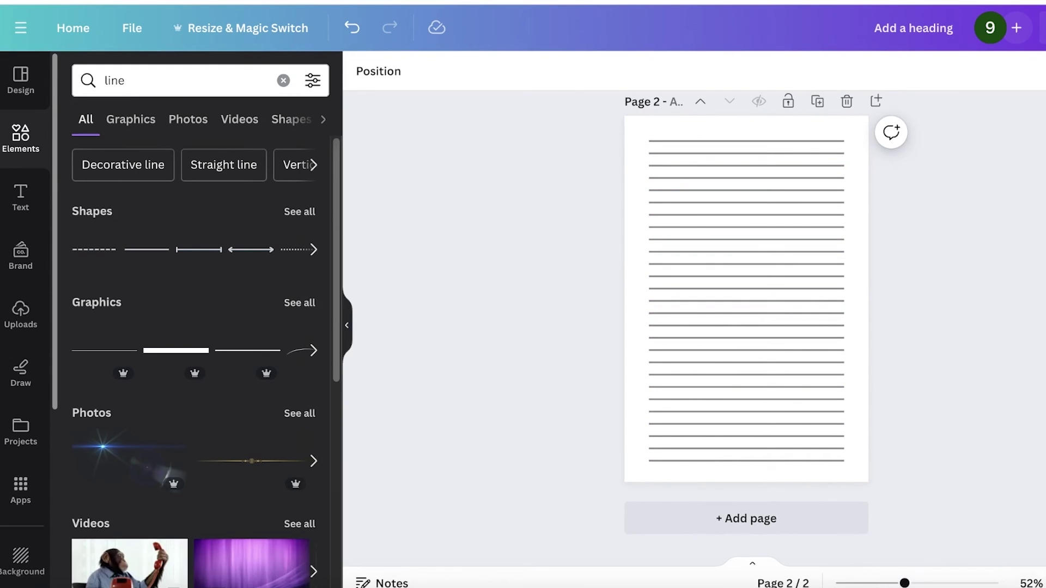
scroll(555, 265, "down", 3)
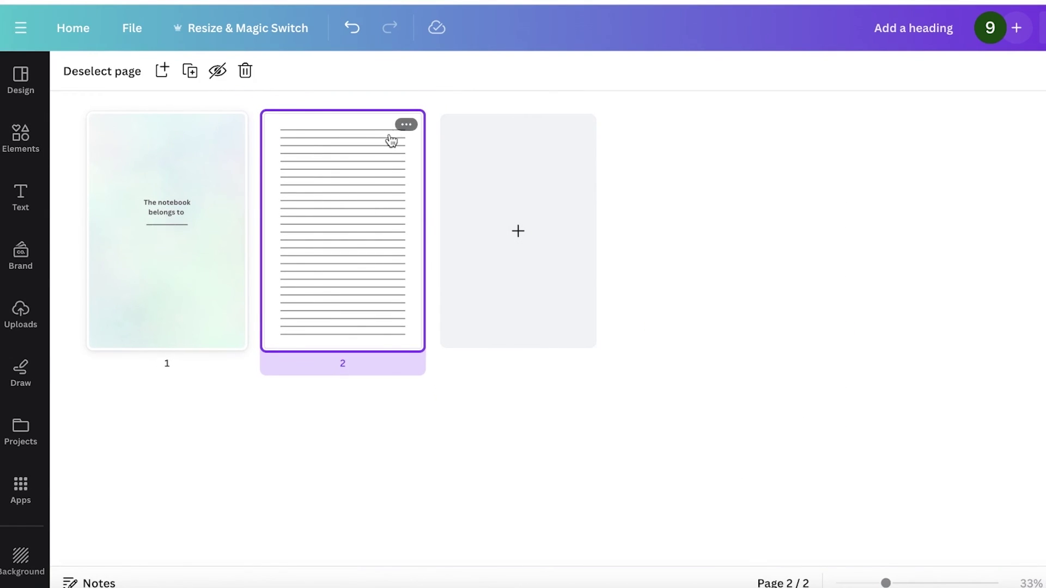
- Duplicate page 2, then duplicate pages 2 and 3 together
left_click(394, 136)
left_click(463, 256)
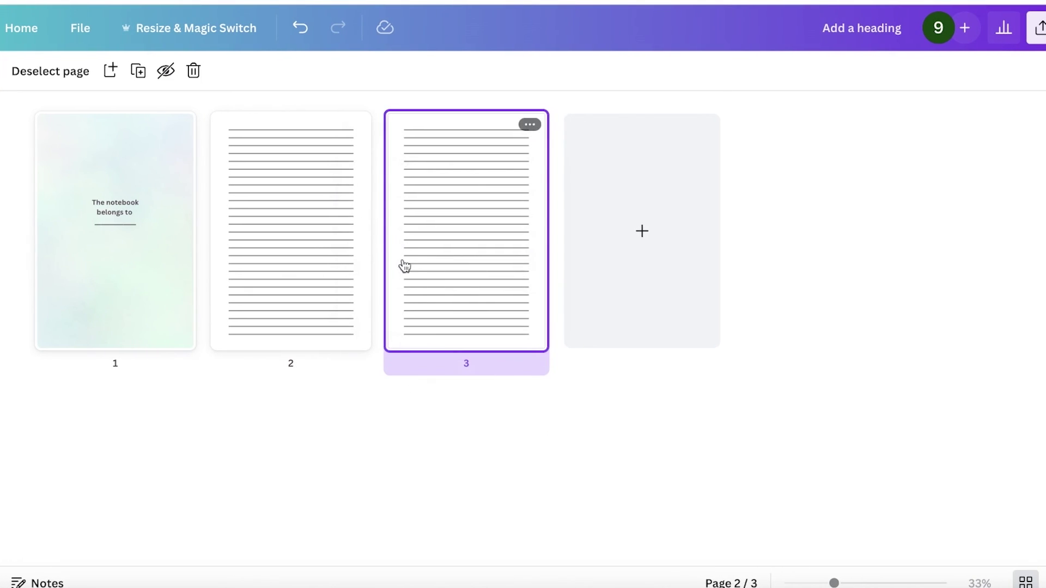
left_click_drag(457, 450, 203, 158)
right_click(456, 199)
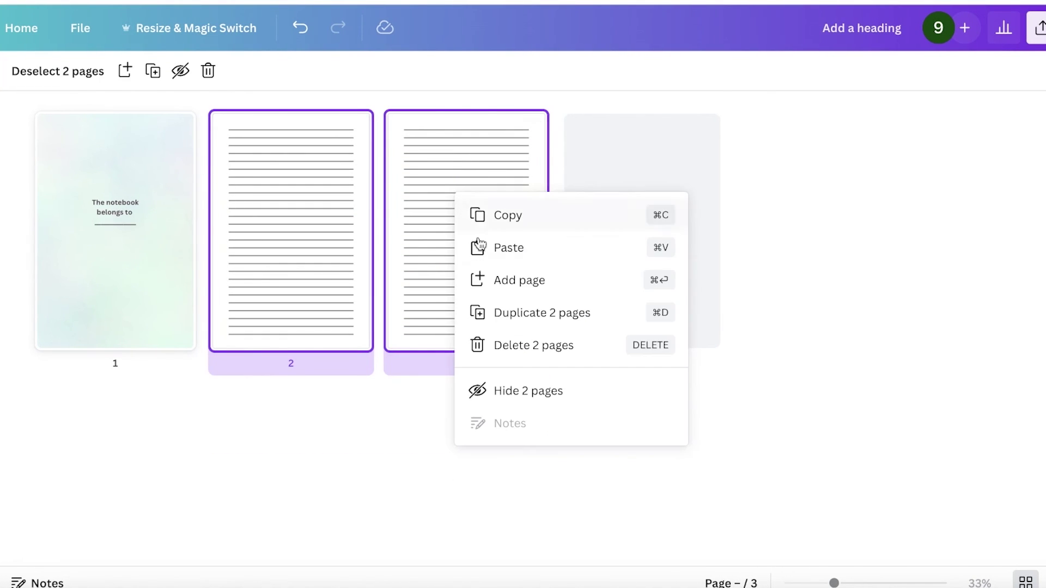
left_click(512, 312)
- Duplicate lined pages 2–5 to add four more pages and return to the grid overview
left_click_drag(861, 388, 267, 215)
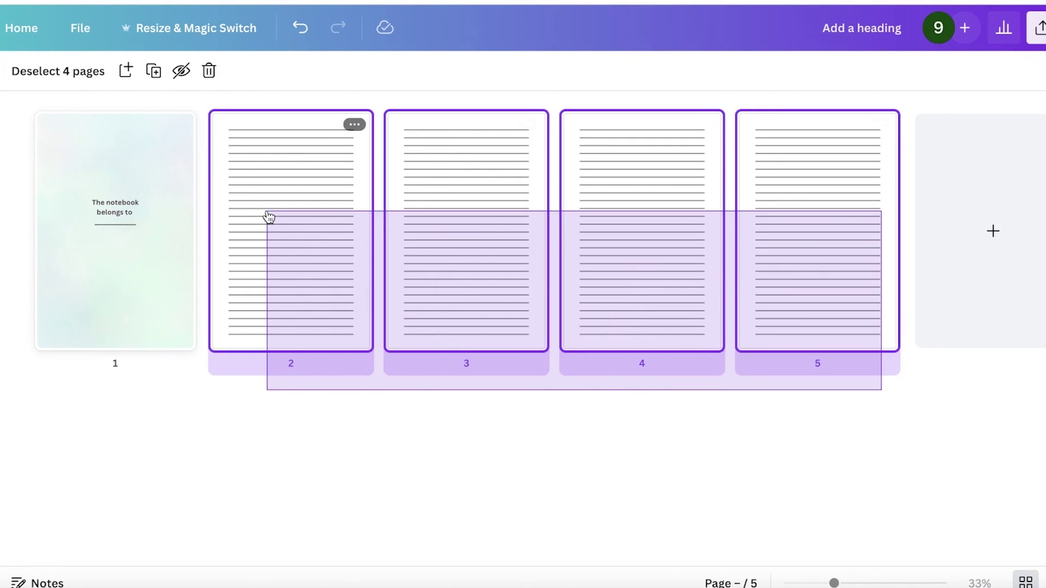
right_click(368, 193)
key("Escape")
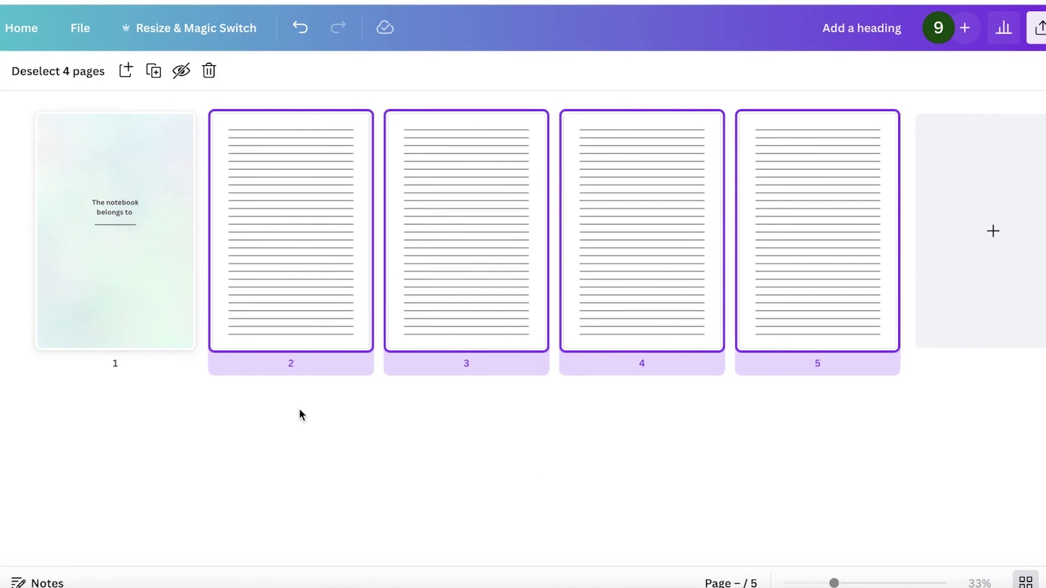
right_click(420, 267)
left_click(436, 350)
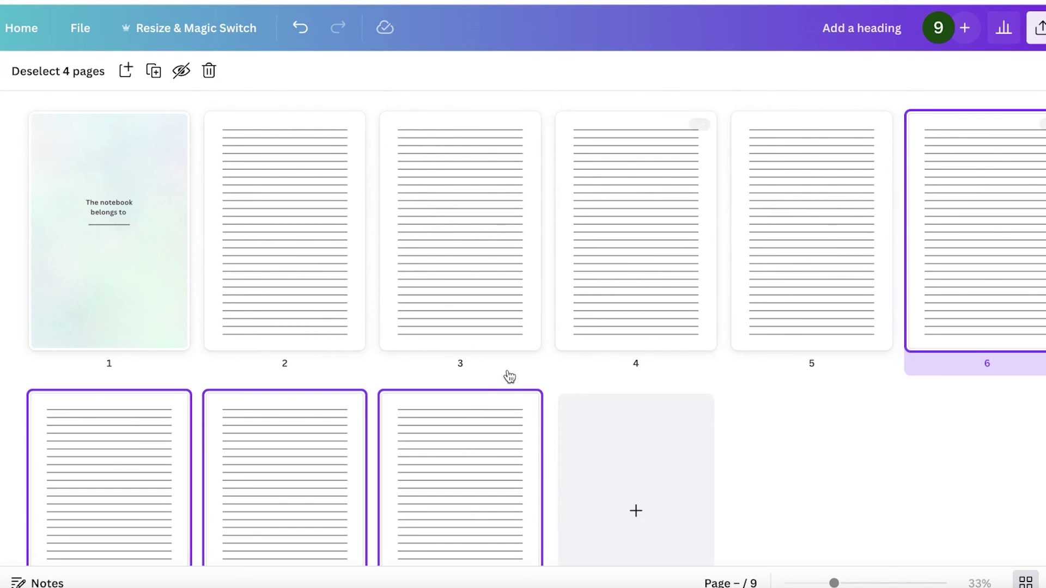
right_click(869, 423)
scroll(759, 439, "down", 2)
mouse_move(758, 432)
left_mouse_down()
mouse_move(735, 409)
mouse_move(316, 421)
mouse_move(2, 381)
left_mouse_up()
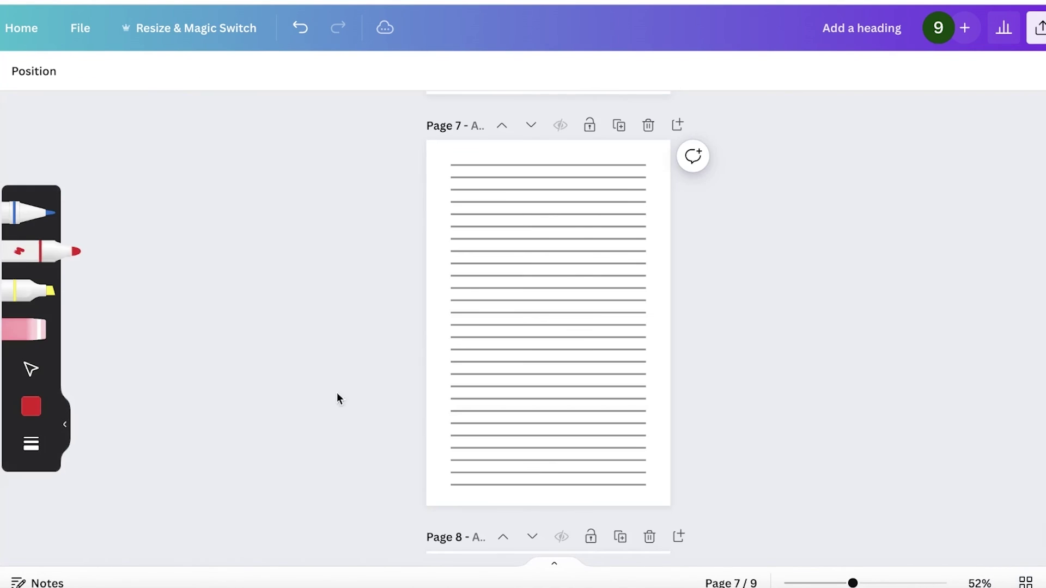
left_click(1027, 582)
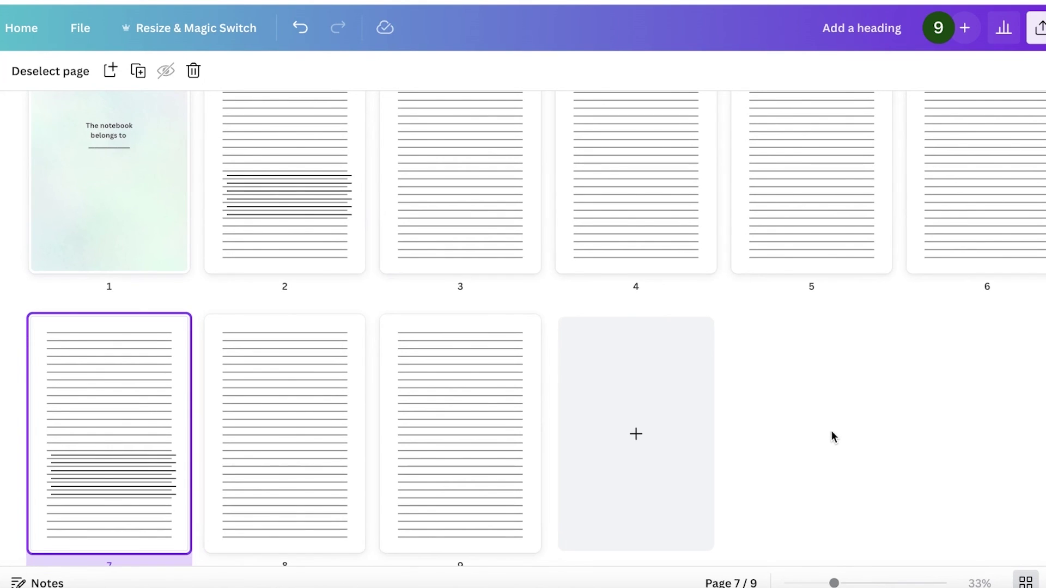
- Duplicate a selected pair of lined pages repeatedly until the notebook reaches 99 pages
left_click_drag(880, 400, 1016, 121)
key("ctrl+d")
key("ctrl+d")
key("ctrl+d")
key("ctrl+d")
key("ctrl+d")
key("ctrl+d")
key("ctrl+d")
key("ctrl+d")
key("ctrl+d")
key("ctrl+d")
key("ctrl+d")
key("ctrl+d")
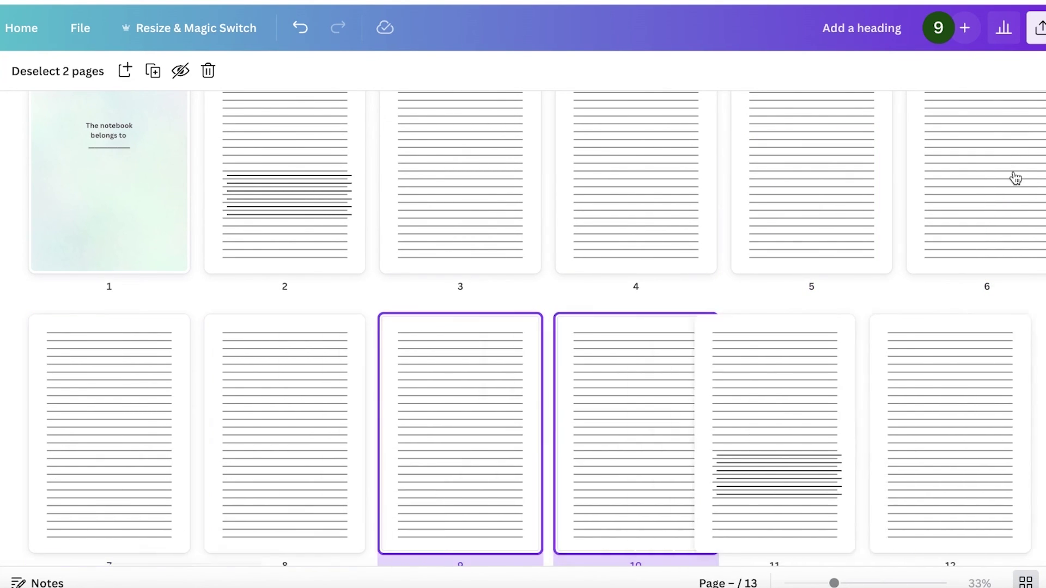
key("ctrl+d")
key("ctrl+d")
key("ctrl+d")
key("ctrl+d")
key("ctrl+d")
key("ctrl+d")
key("ctrl+d")
key("ctrl+d")
key("ctrl+d")
key("ctrl+d")
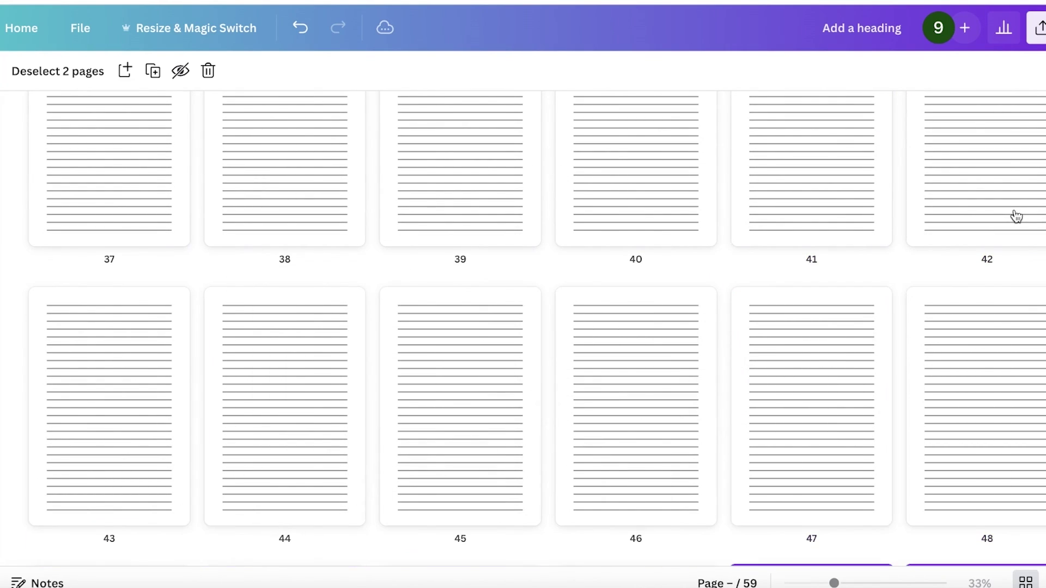
key("ctrl+d")
key("ctrl+d")
key("ctrl+d")
key("ctrl+d")
key("ctrl+d")
key("ctrl+d")
key("ctrl+d")
key("ctrl+d")
key("ctrl+d")
key("ctrl+d")
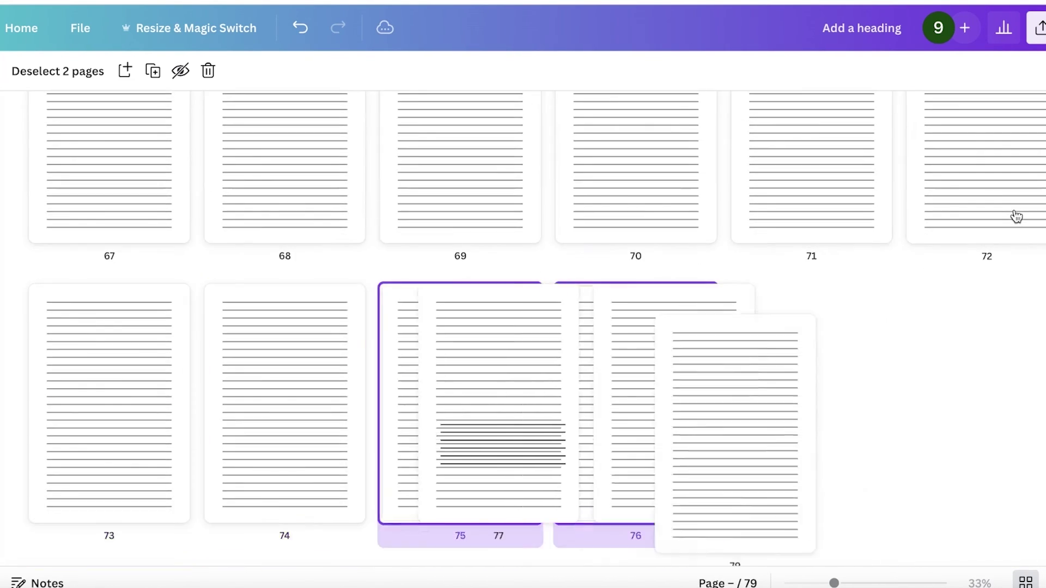
key("ctrl+d")
key("ctrl+d")
key("ctrl+d")
key("ctrl+d")
key("ctrl+d")
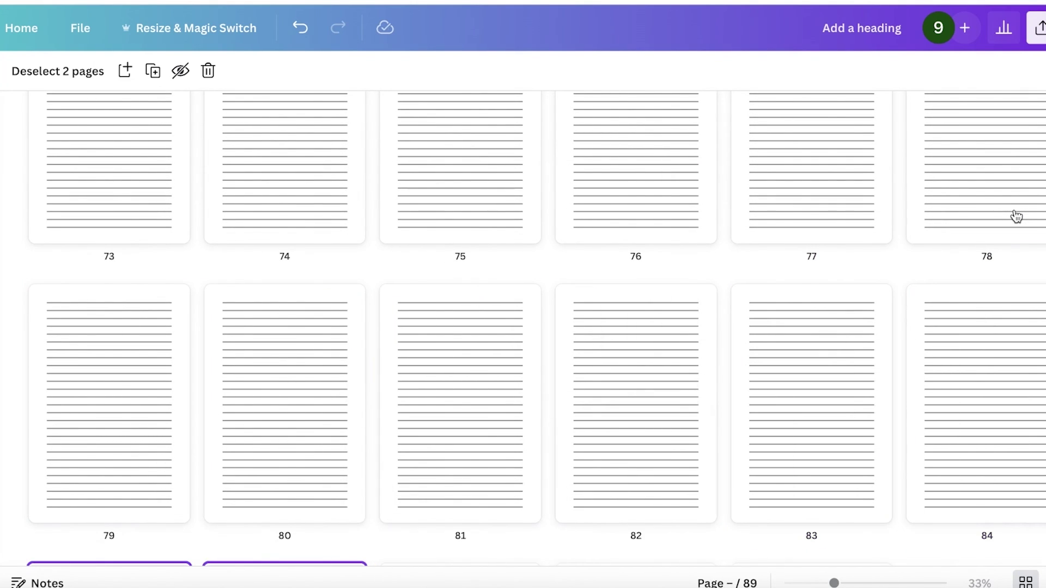
key("ctrl+d")
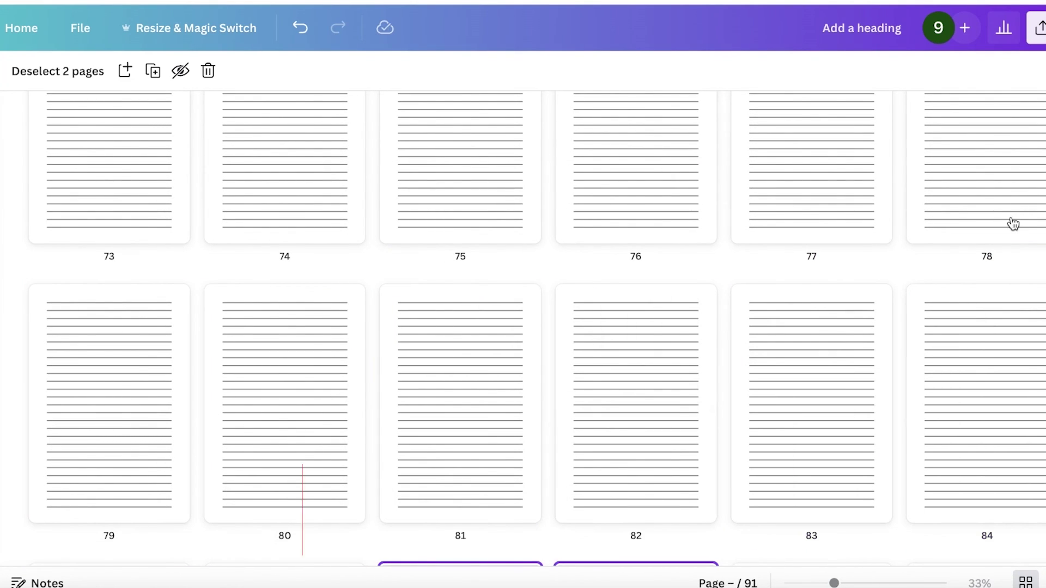
key("ctrl+d")
key("ctrl+d")
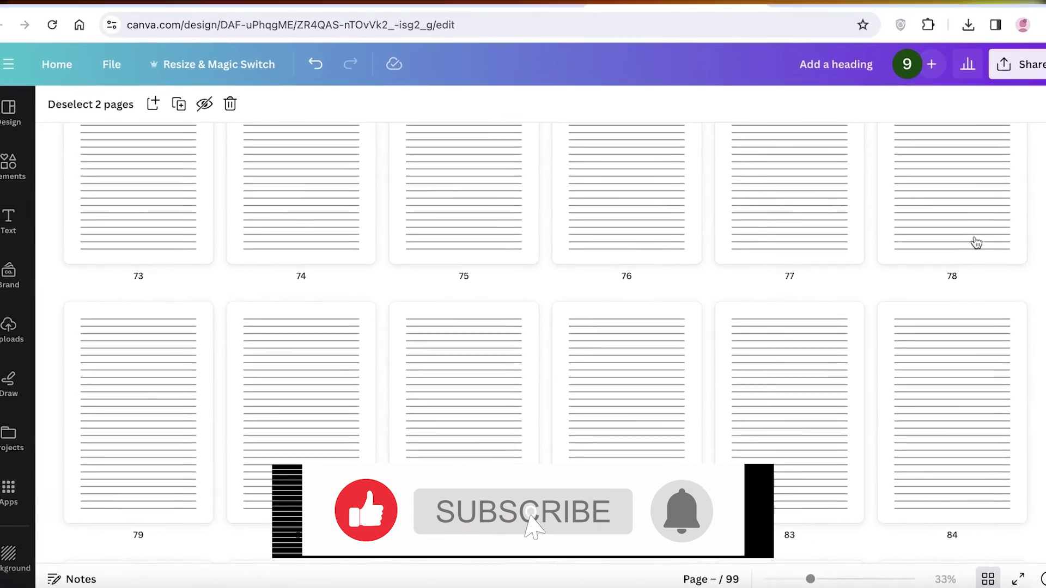
key("ctrl+d")
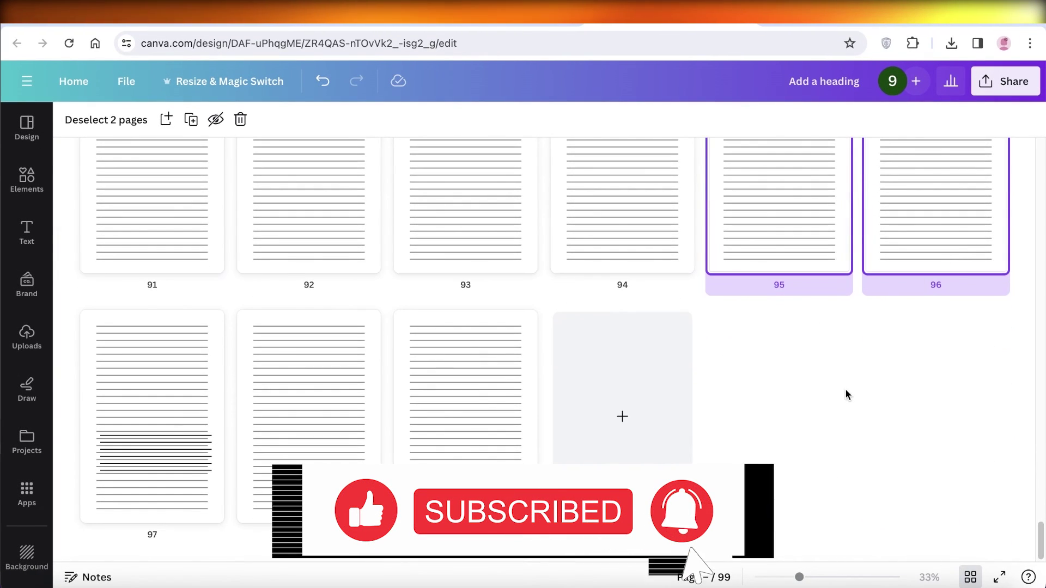
scroll(845, 391, "up", 20)
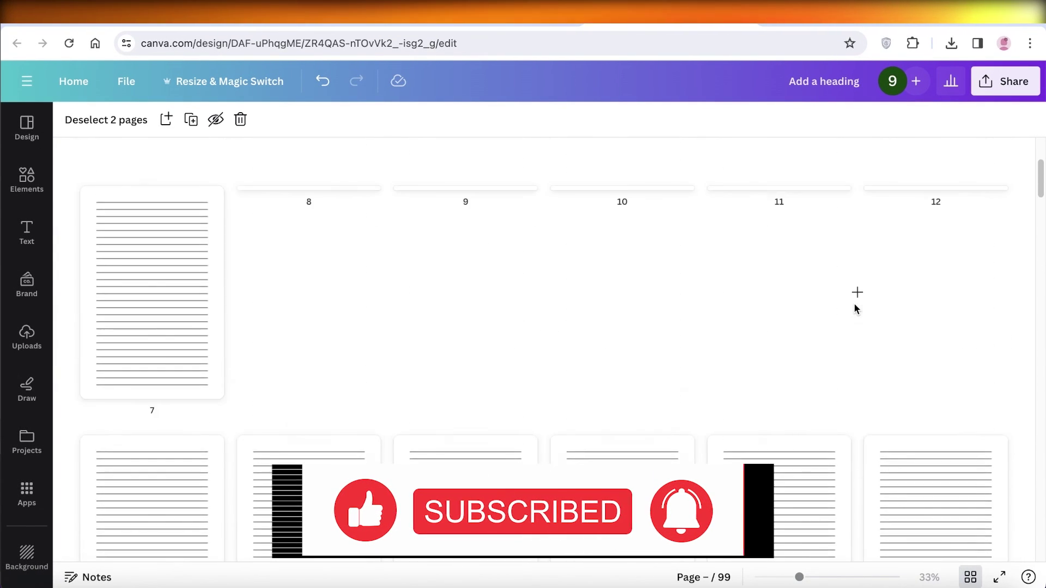